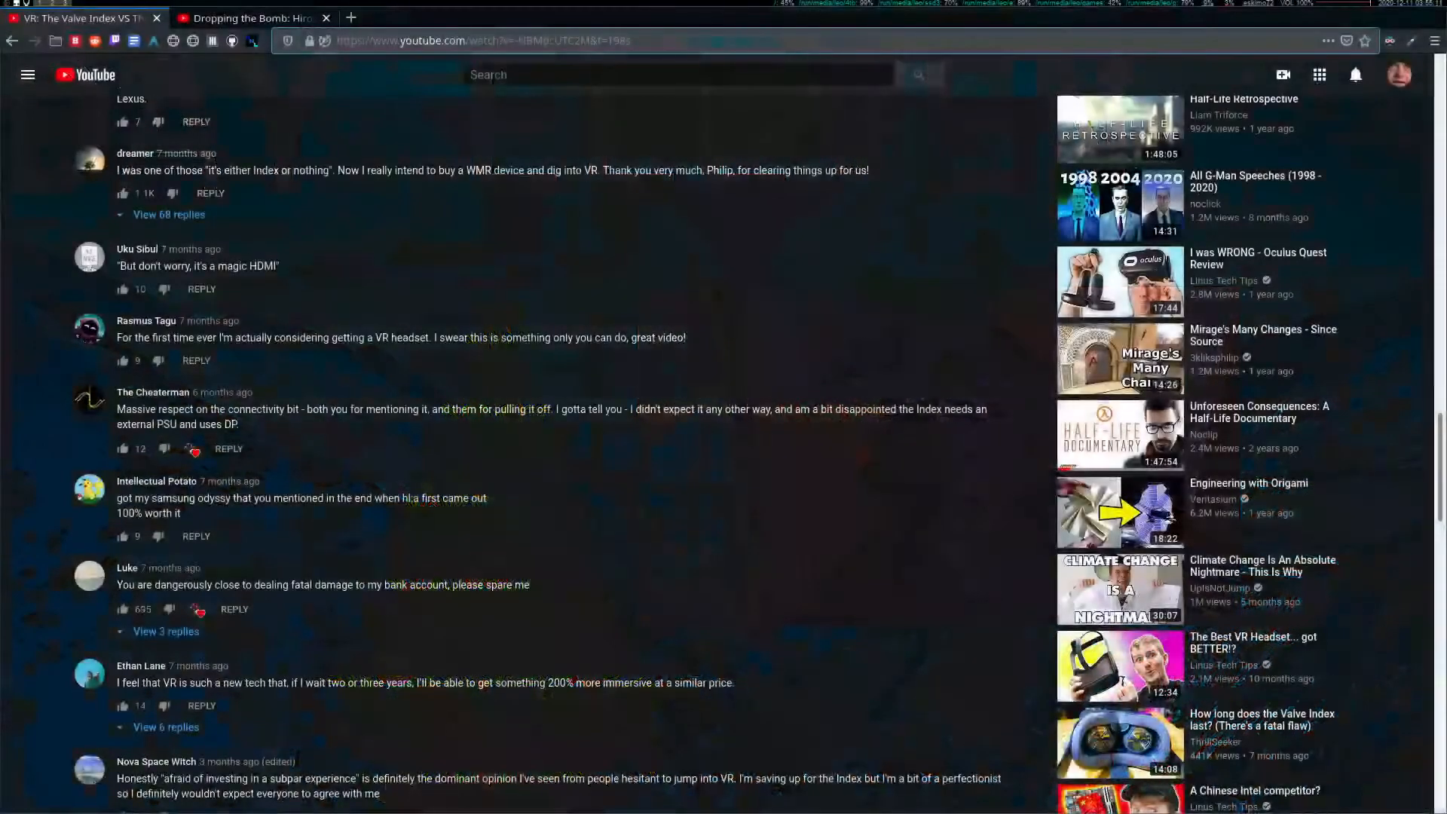
- Browse the recommended videos beside the comments and open "The Best VR Headset... got BETTER!?" in a new tab
{"action": "middle_click", "coordinate": [782, 452]}
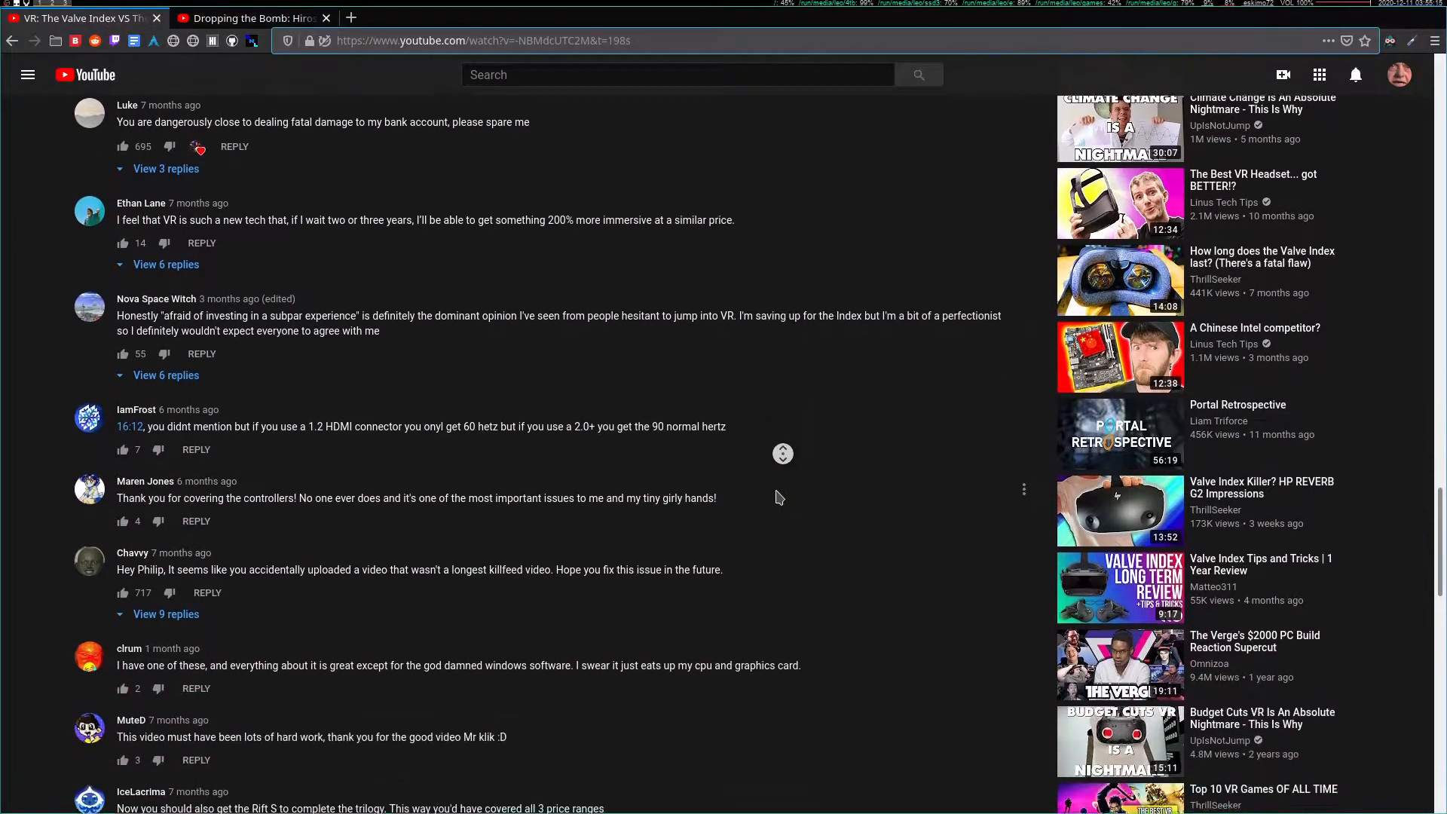
{"action": "left_click", "coordinate": [921, 497]}
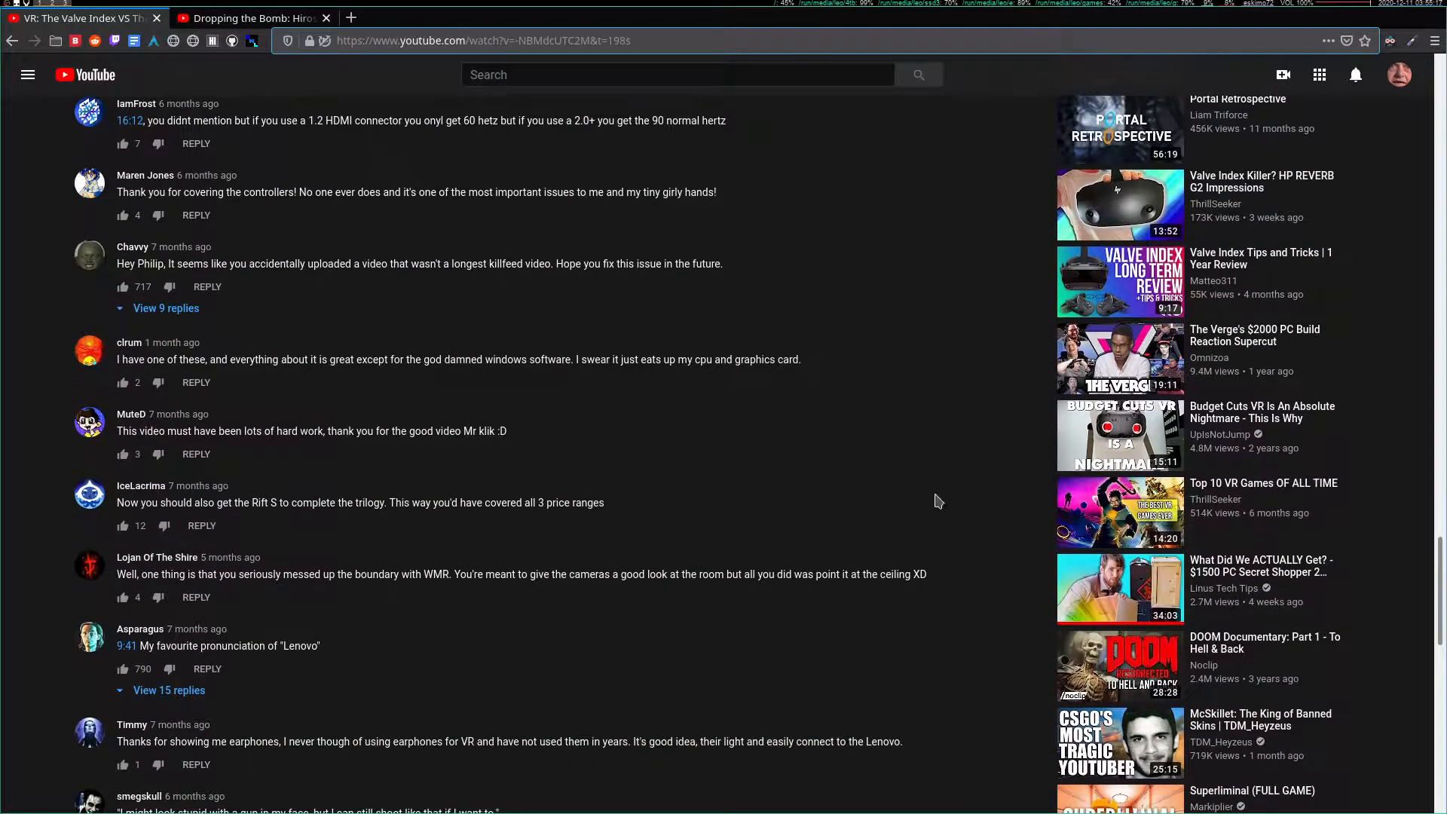
{"action": "middle_click", "coordinate": [875, 400]}
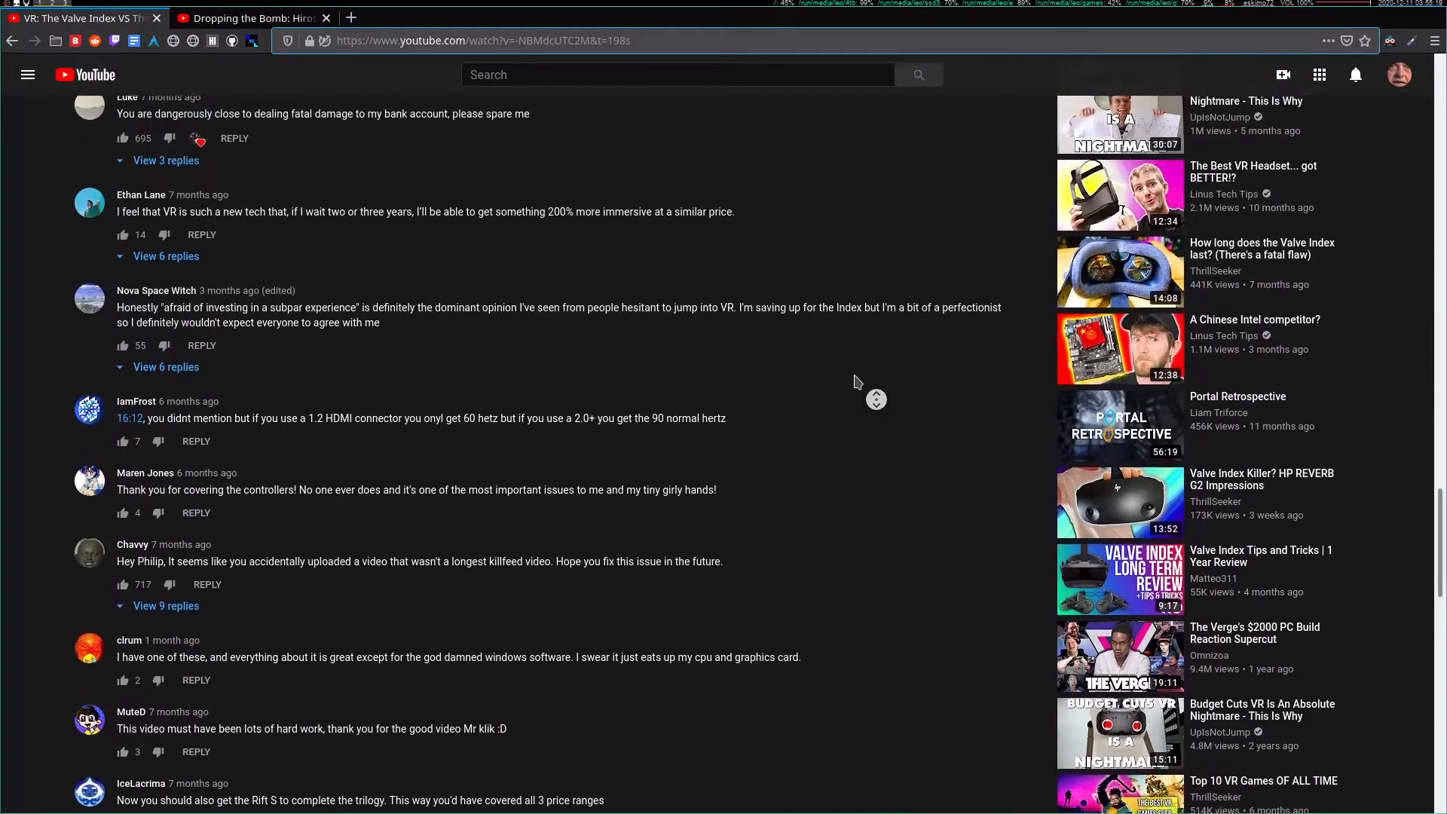
{"action": "middle_click", "coordinate": [851, 387]}
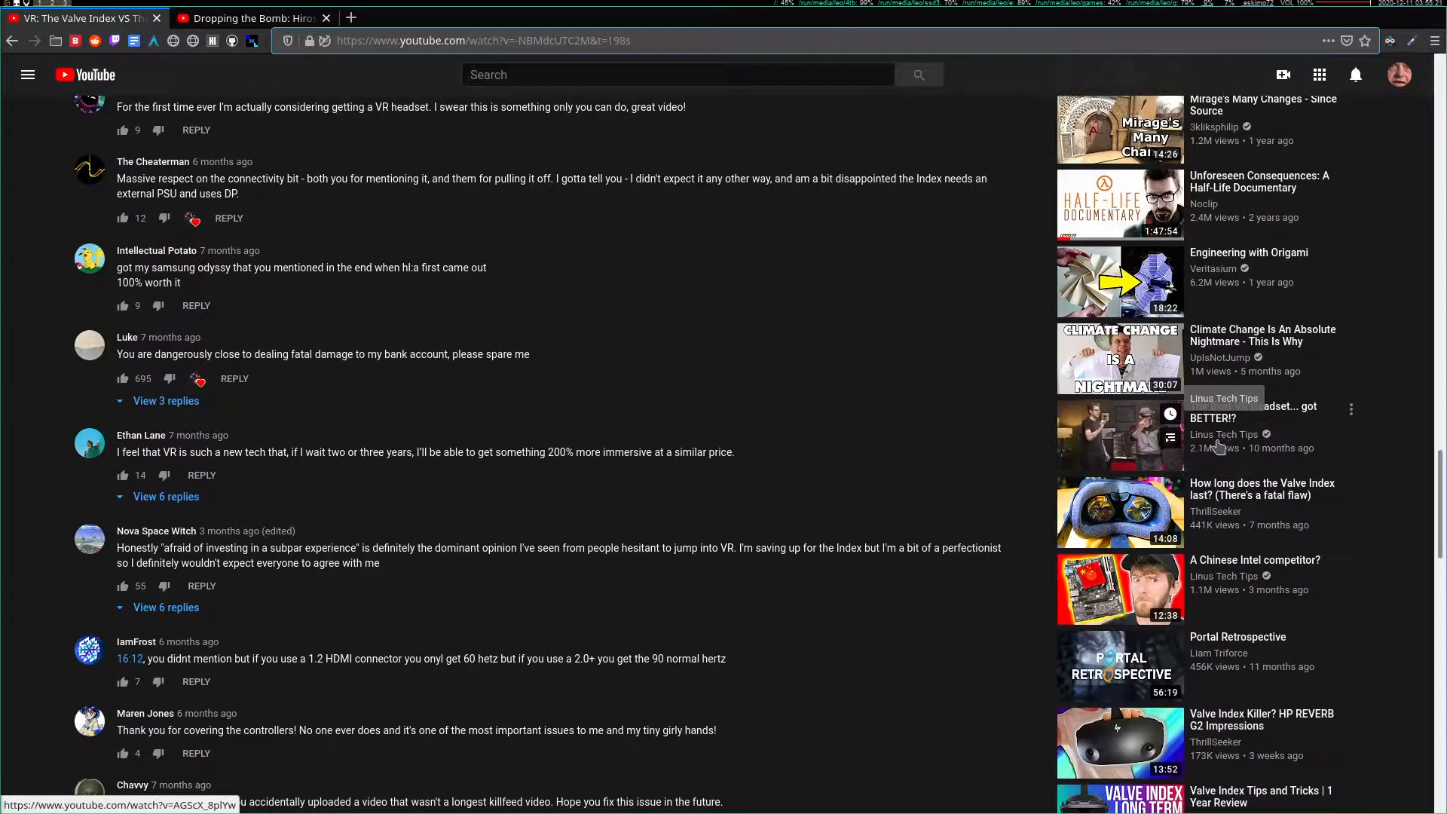
{"action": "middle_click", "coordinate": [1196, 458]}
{"action": "left_click", "coordinate": [284, 17]}
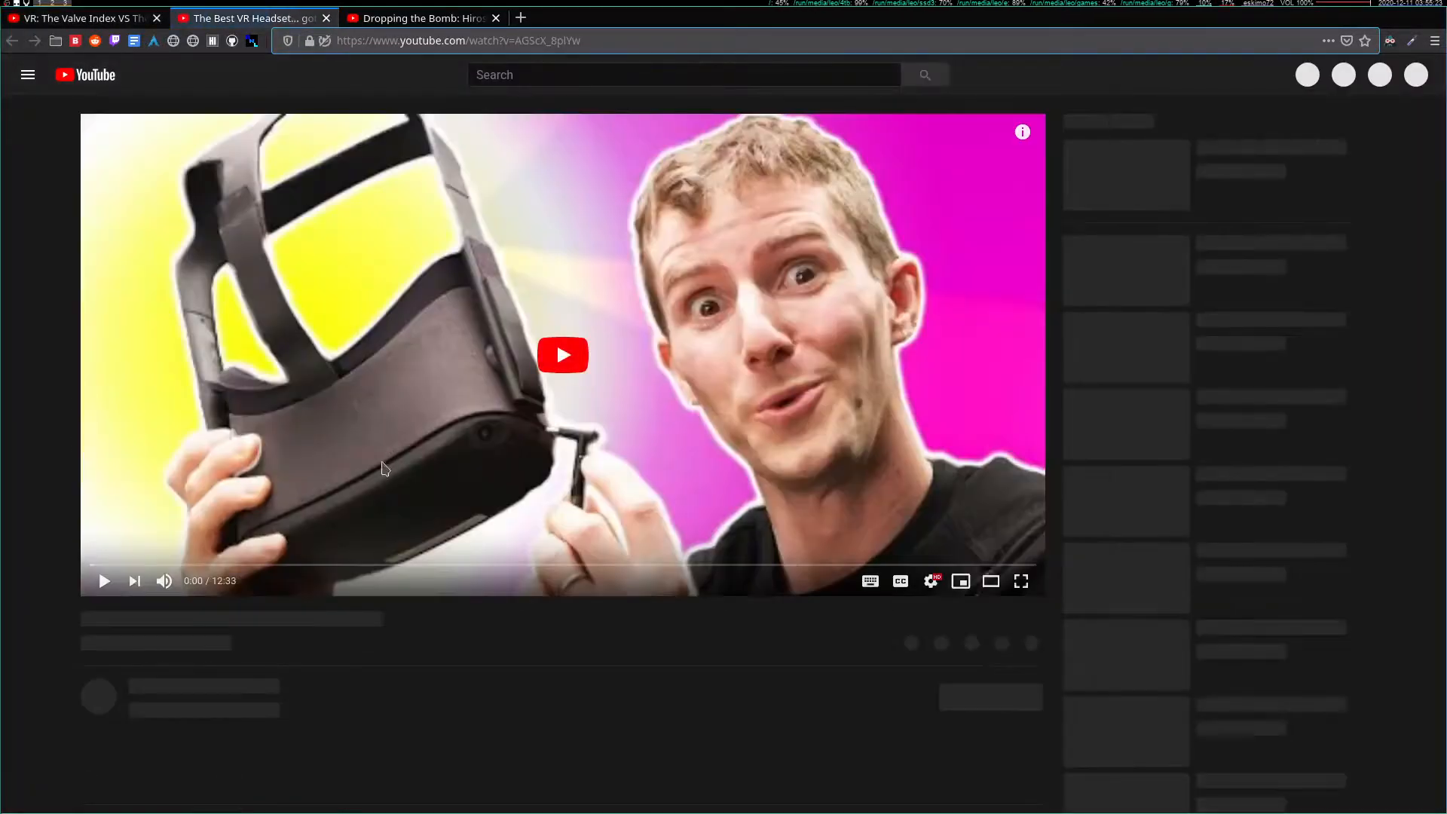
- Open the Linus Tech Tips channel's list of uploaded videos and examine the thumbnail designs
{"action": "key", "text": "ctrl+shift+Page_Up"}
{"action": "left_click", "coordinate": [95, 710]}
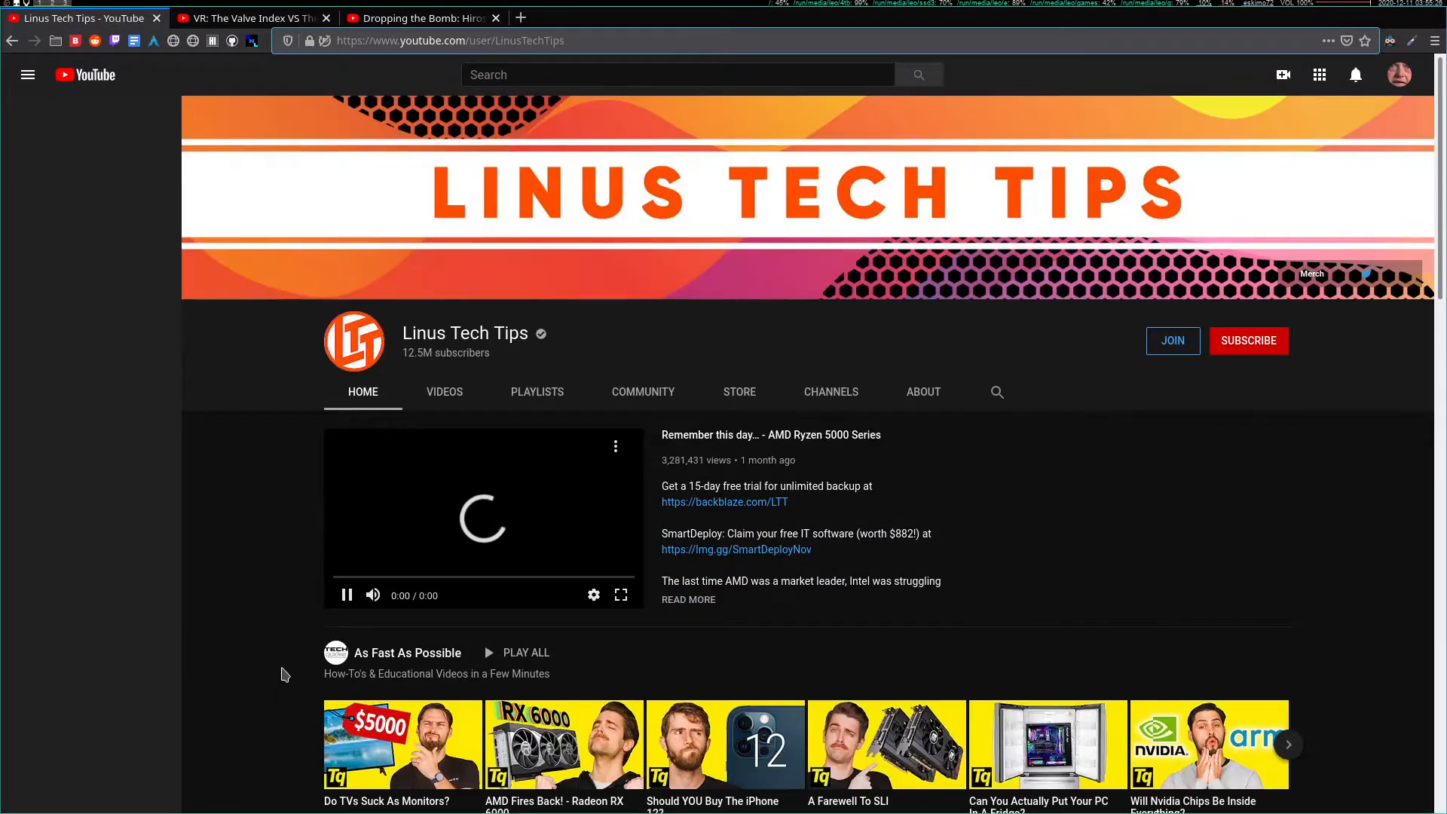
{"action": "left_click", "coordinate": [446, 394]}
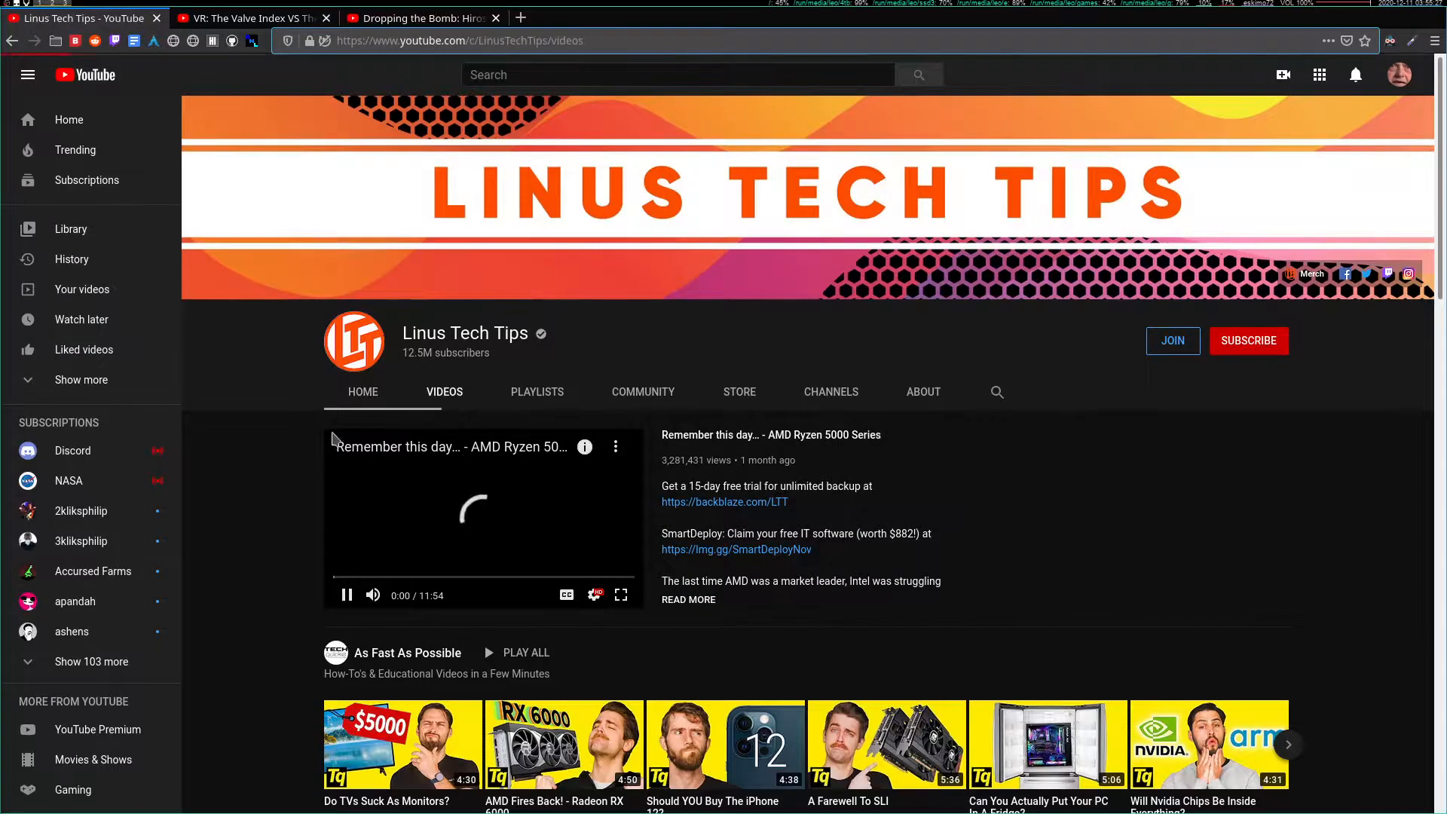
{"action": "middle_click", "coordinate": [254, 503]}
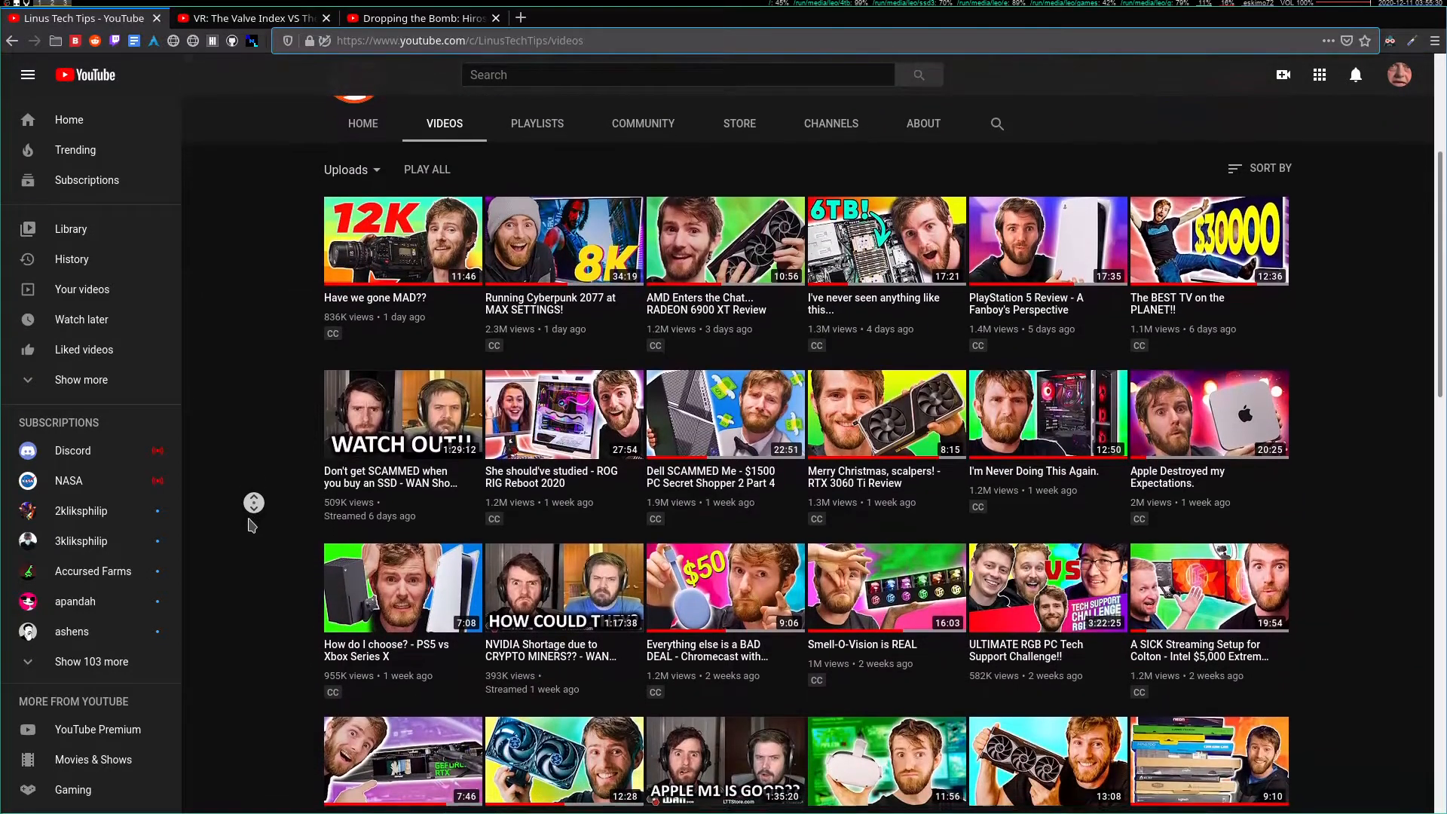
{"action": "middle_click", "coordinate": [251, 525]}
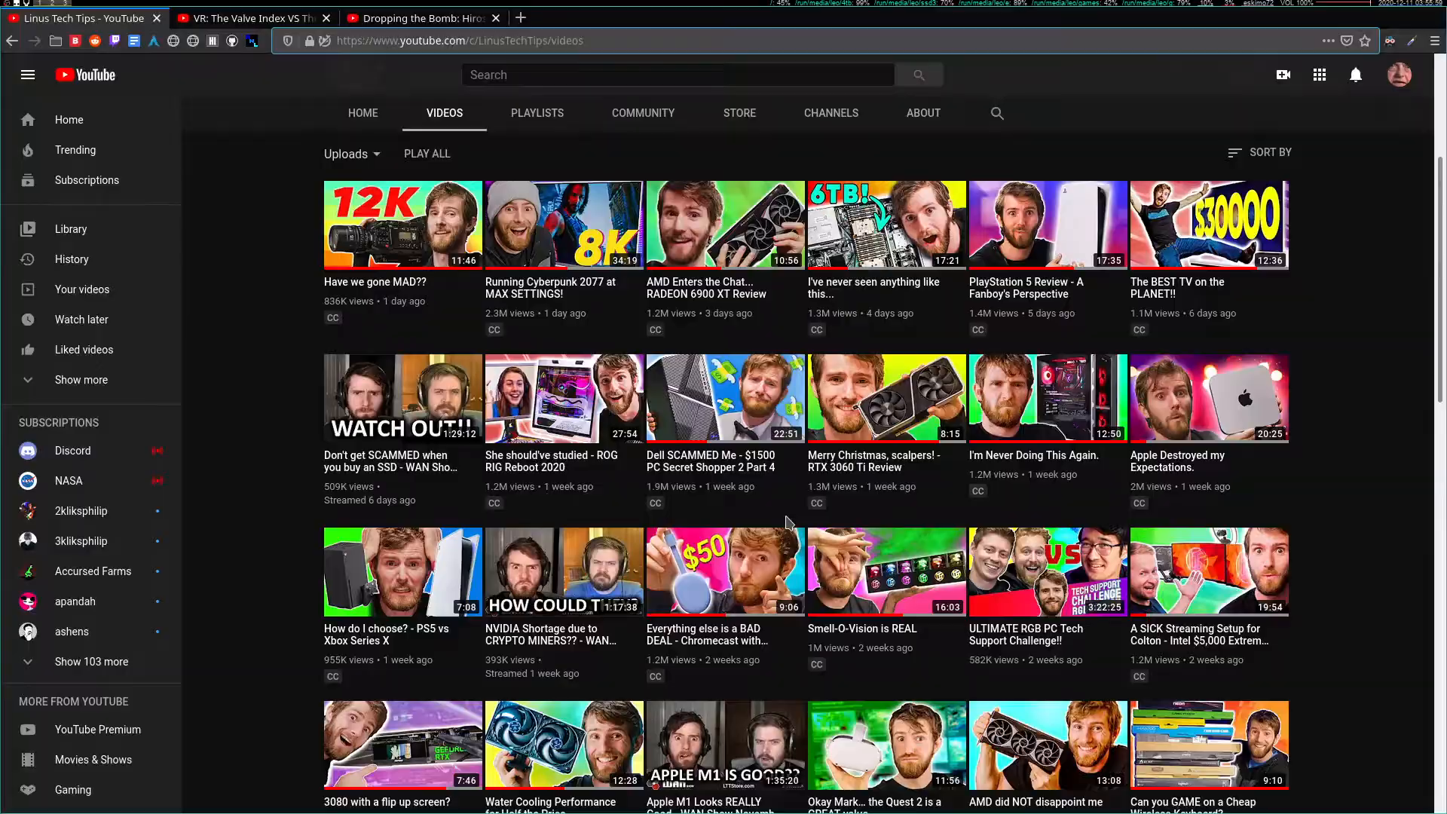
- Launch GIMP on the second workspace and create a new blank 1920 × 1080 px image
{"action": "key", "text": "super+2"}
{"action": "key", "text": "super+d"}
{"action": "type", "text": "GIM"}
{"action": "key", "text": "Return"}
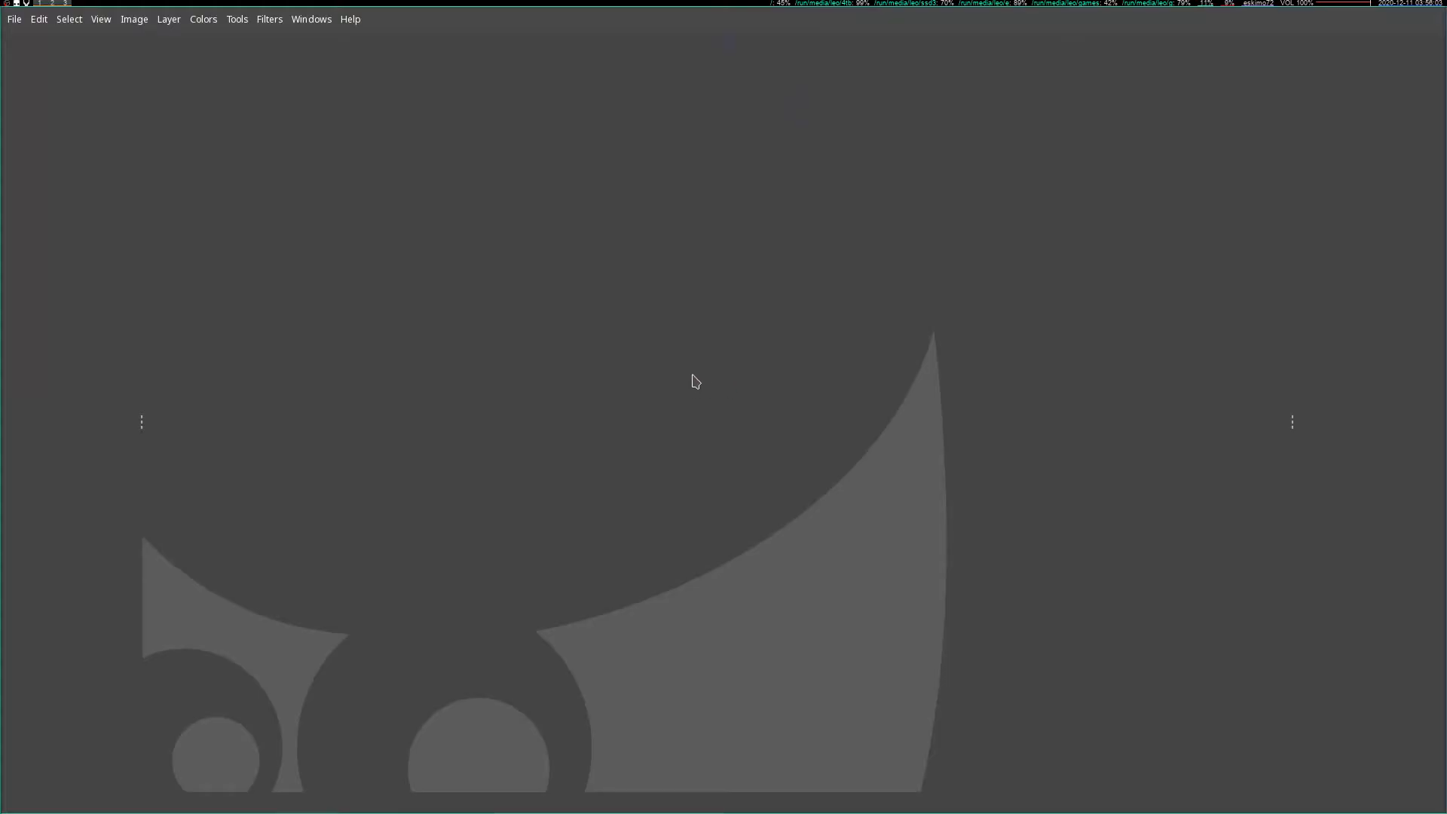
{"action": "left_click", "coordinate": [12, 20]}
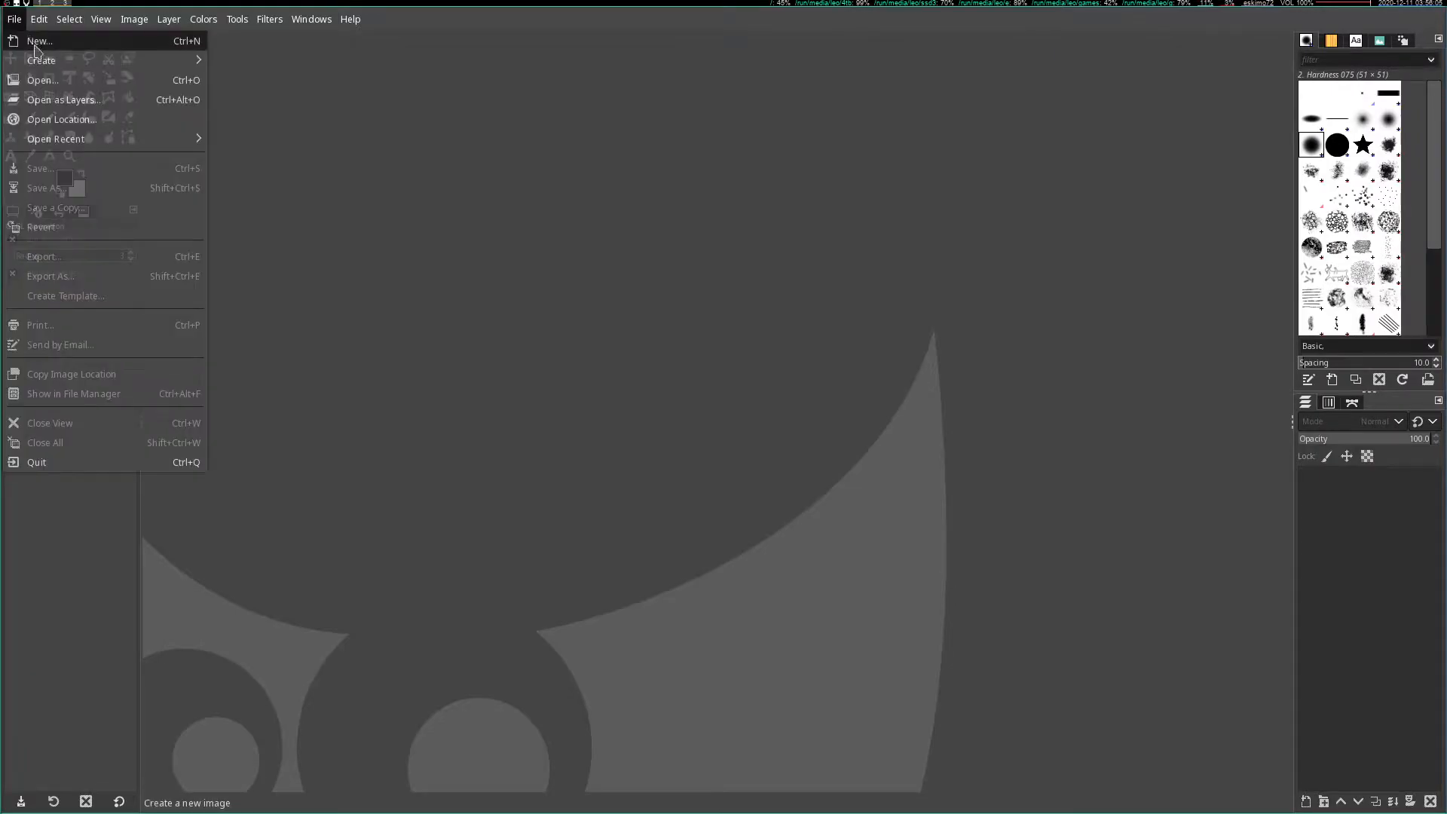
{"action": "left_click", "coordinate": [34, 35]}
{"action": "left_click", "coordinate": [1115, 480]}
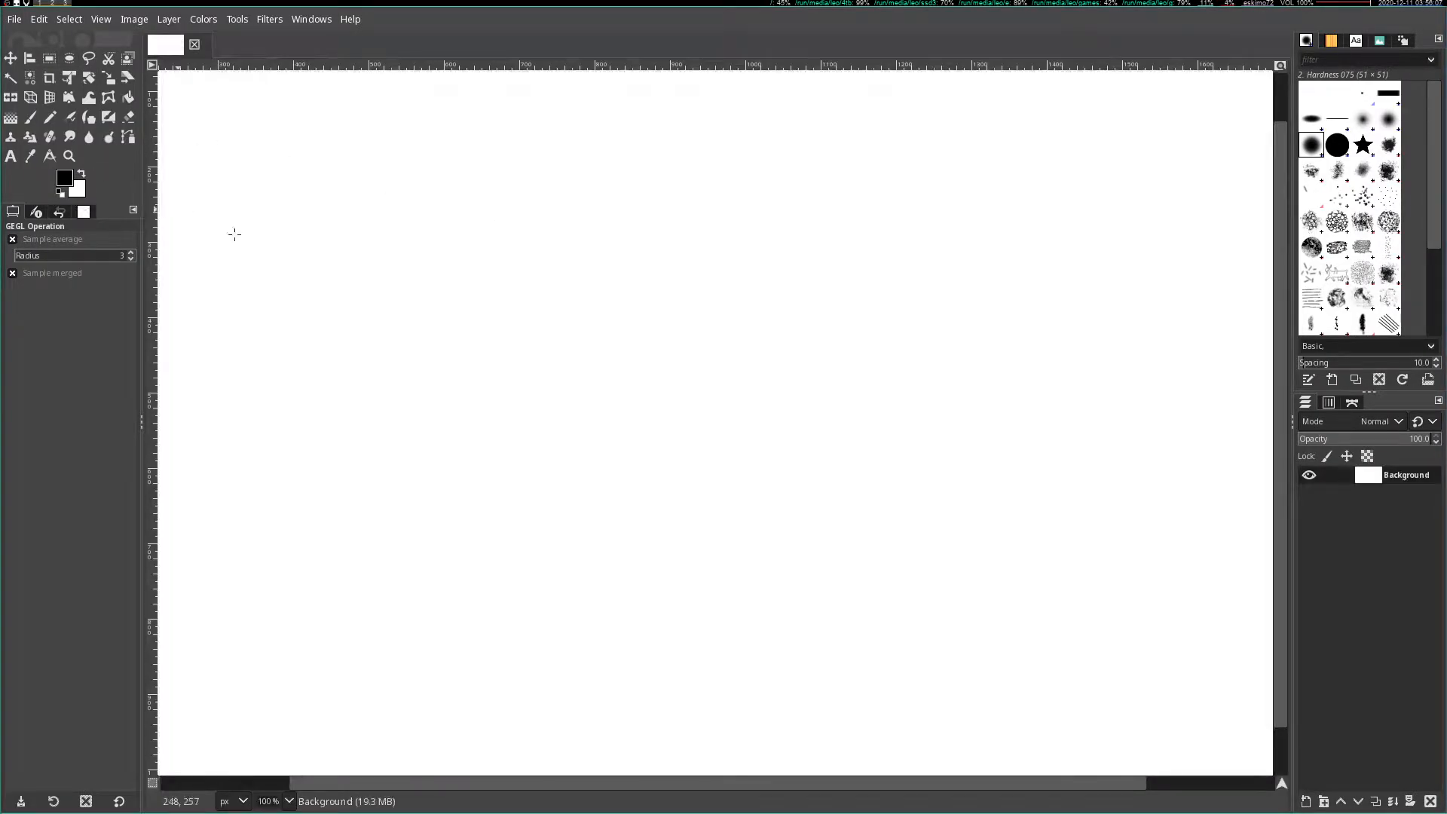
- Fill the whole white Background layer with black using Bucket Fill
{"action": "scroll", "coordinate": [667, 383], "scroll_direction": "down", "scroll_amount": 1}
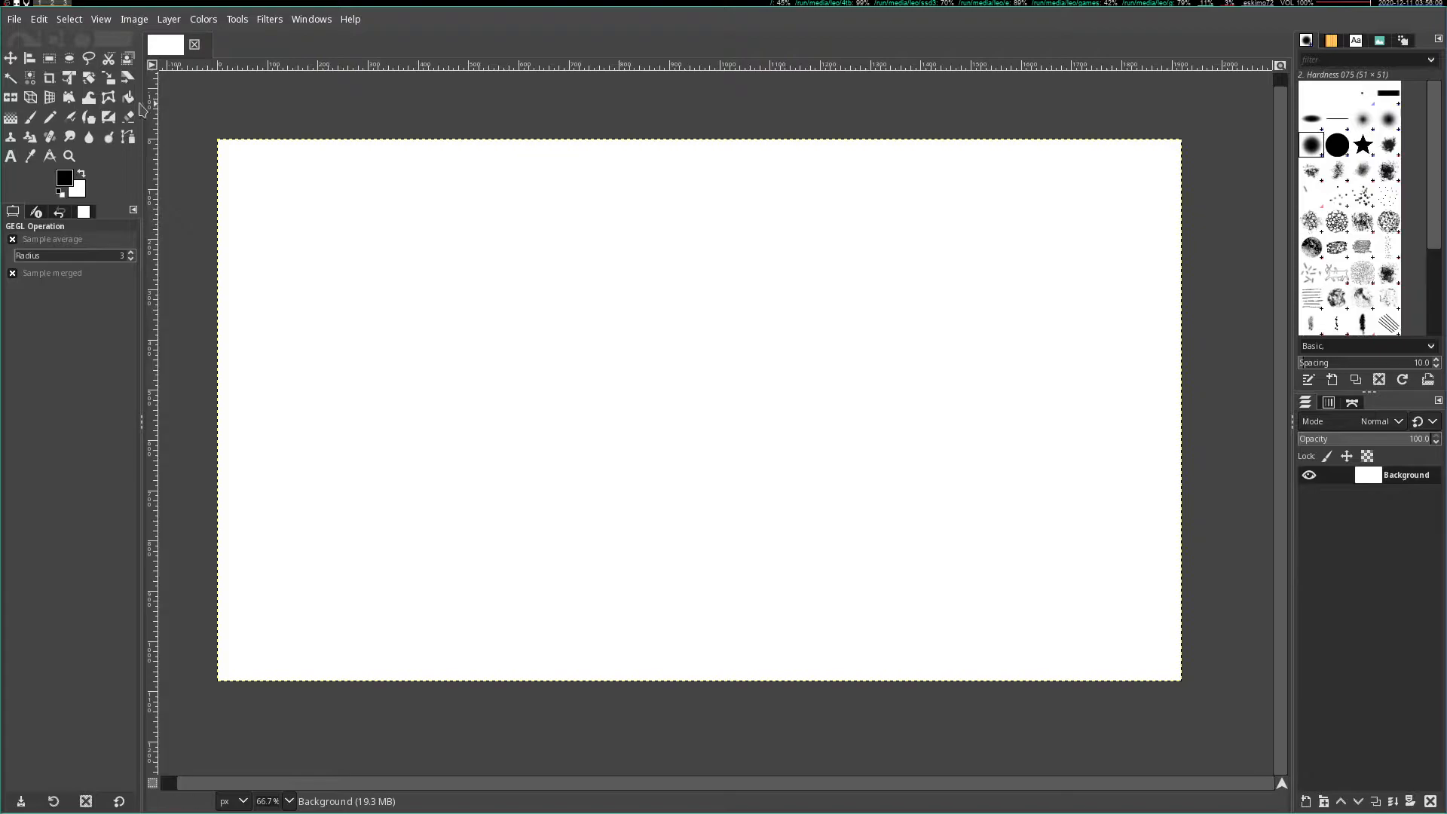
{"action": "left_click", "coordinate": [128, 98]}
{"action": "left_click", "coordinate": [712, 422]}
- Add the text "DAY ELEVEN" in white, bold italic Sans-serif at 150 px in the upper middle of the canvas
{"action": "left_click", "coordinate": [10, 156]}
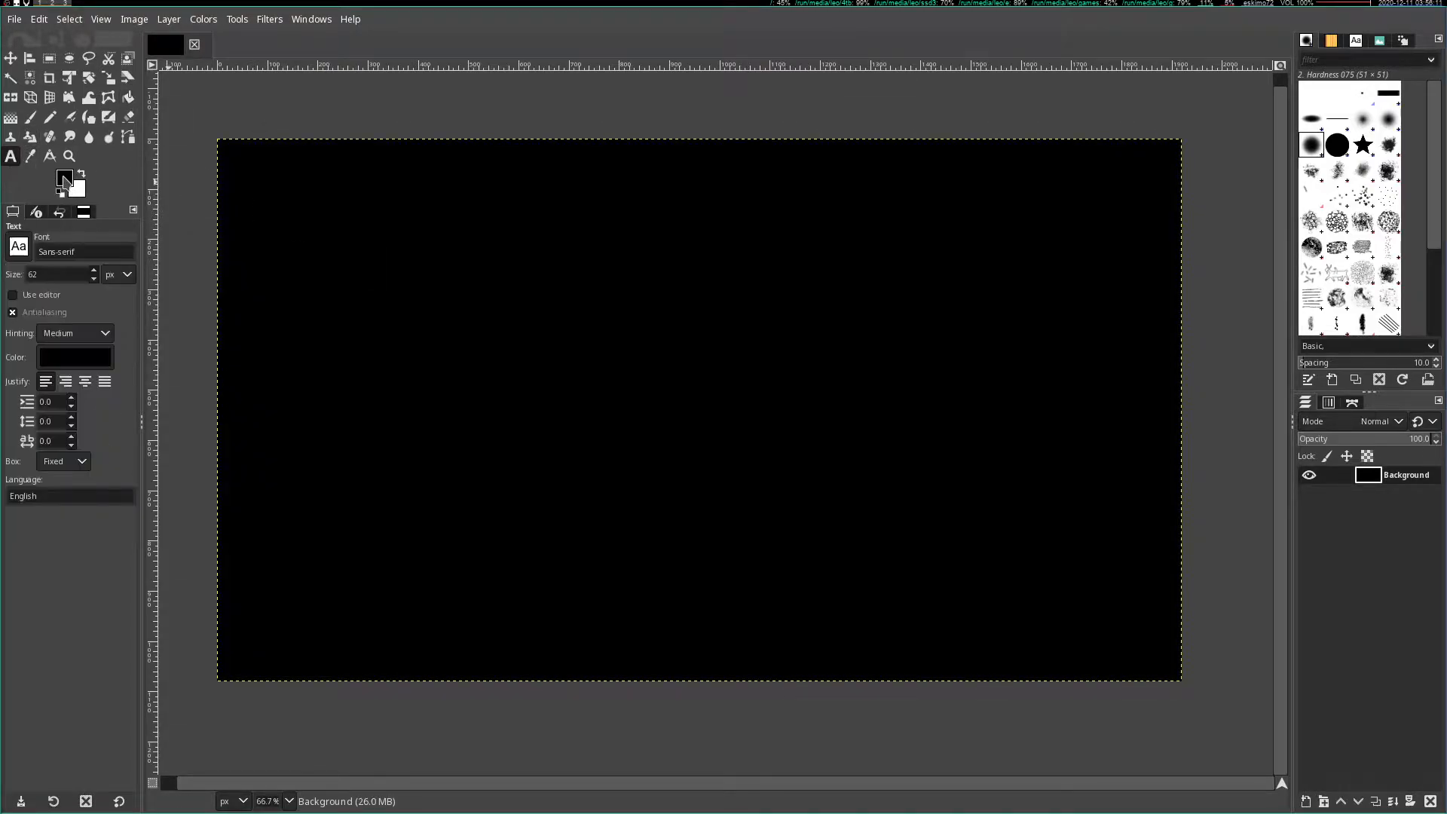
{"action": "left_click", "coordinate": [65, 179]}
{"action": "left_click_drag", "start_coordinate": [889, 404], "coordinate": [841, 325]}
{"action": "left_click", "coordinate": [1085, 550]}
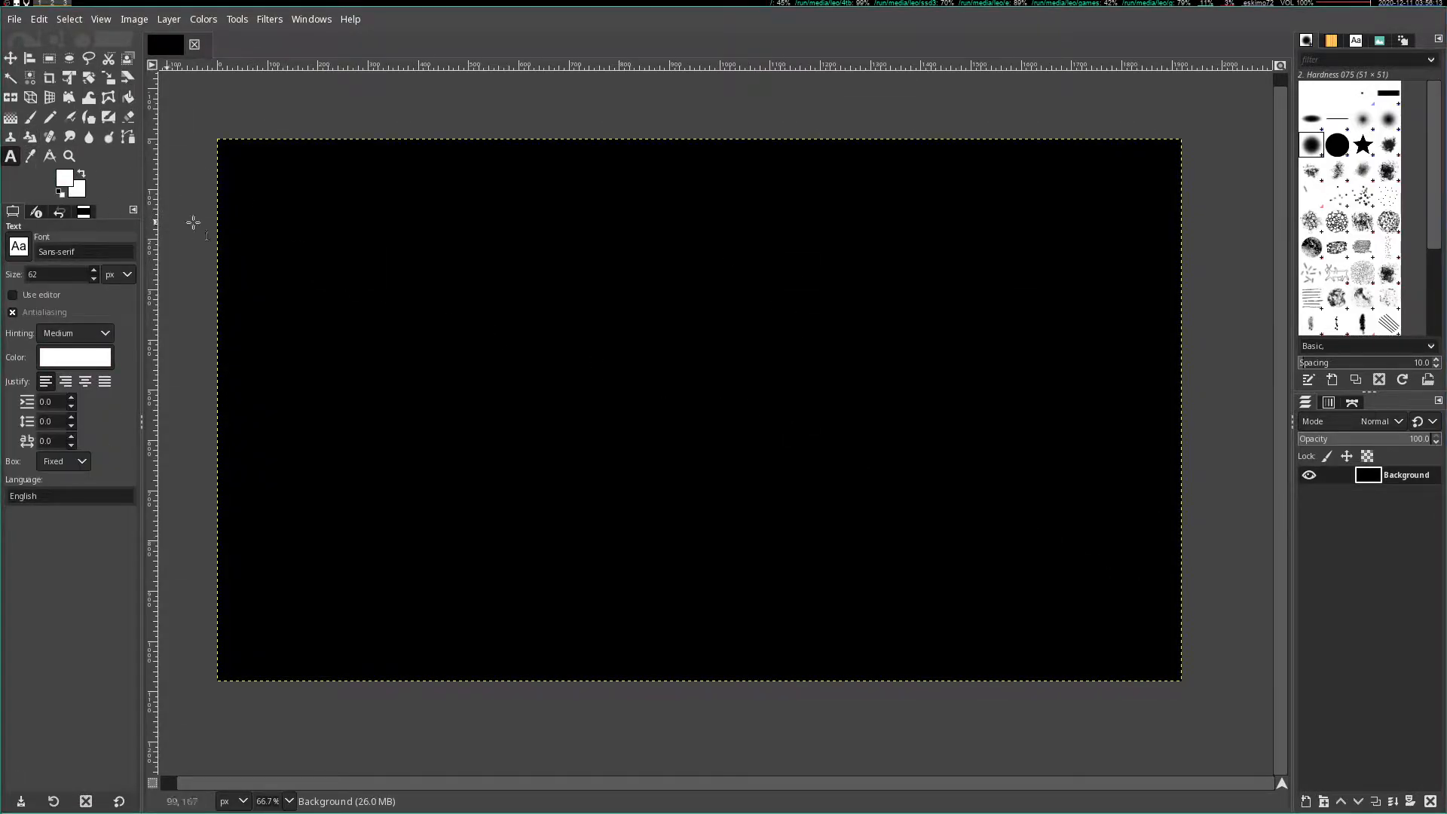
{"action": "left_click_drag", "start_coordinate": [451, 258], "coordinate": [985, 486]}
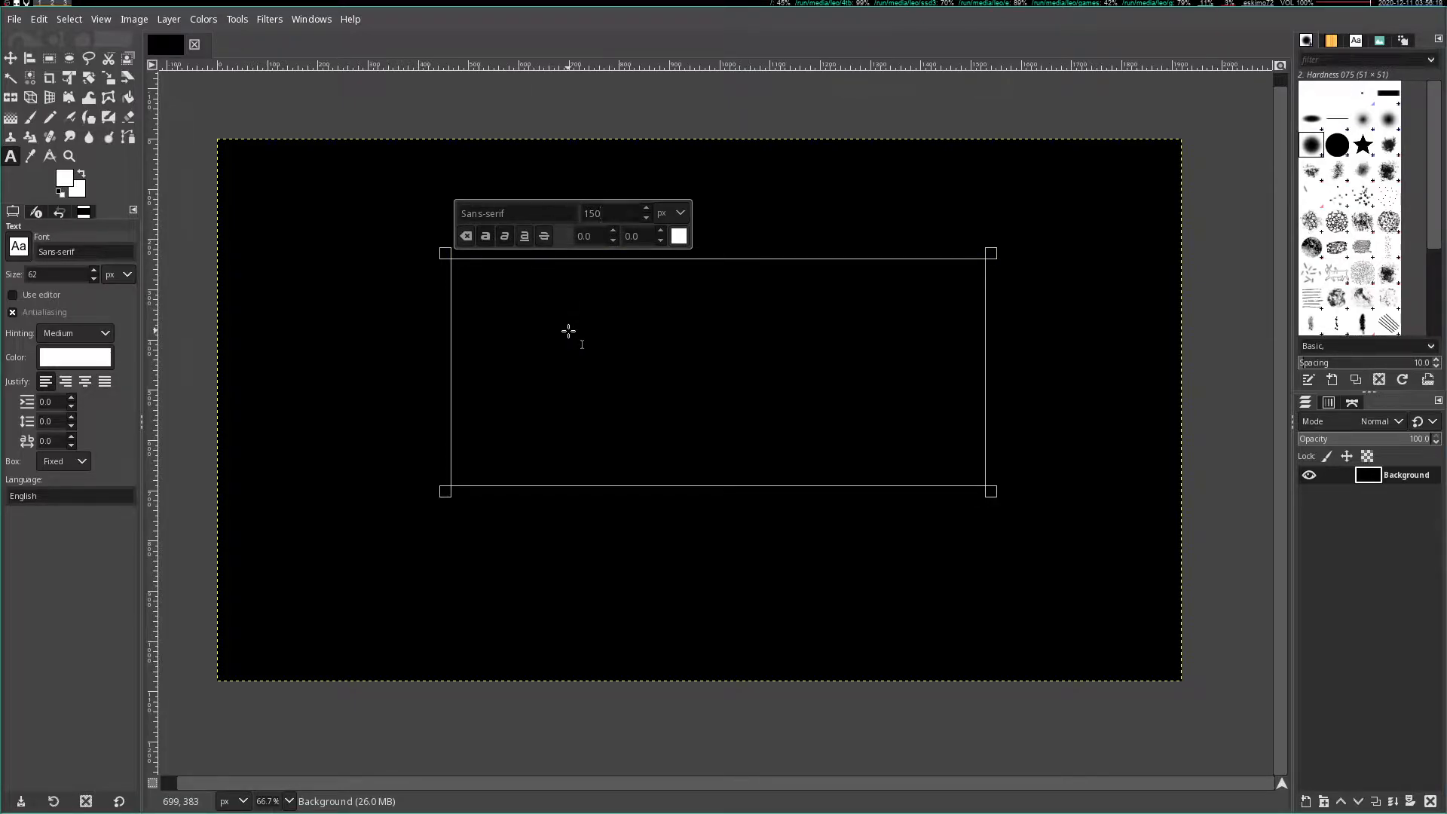
{"action": "type", "text": "DA"}
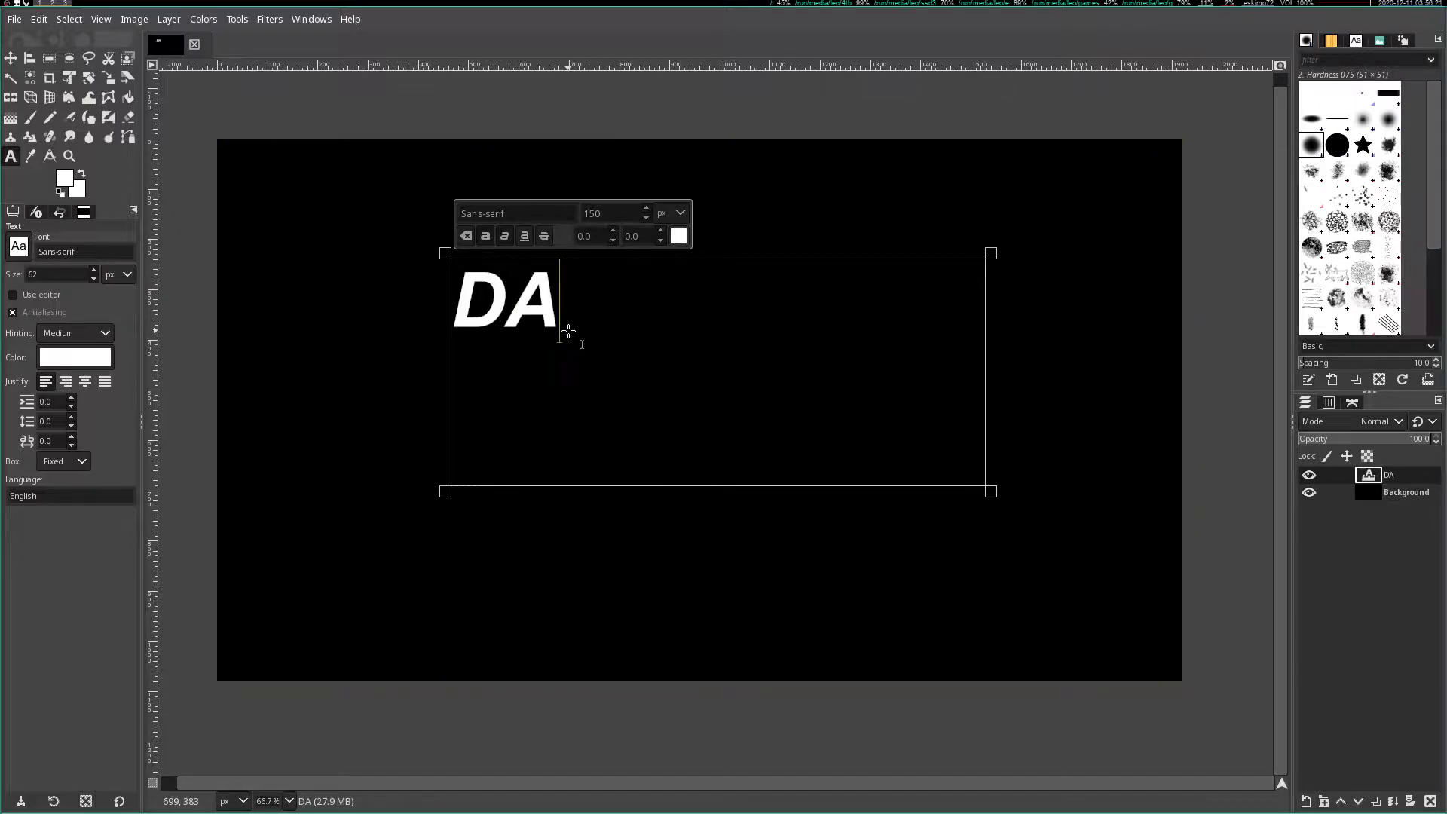
{"action": "type", "text": "Y ELEVEN"}
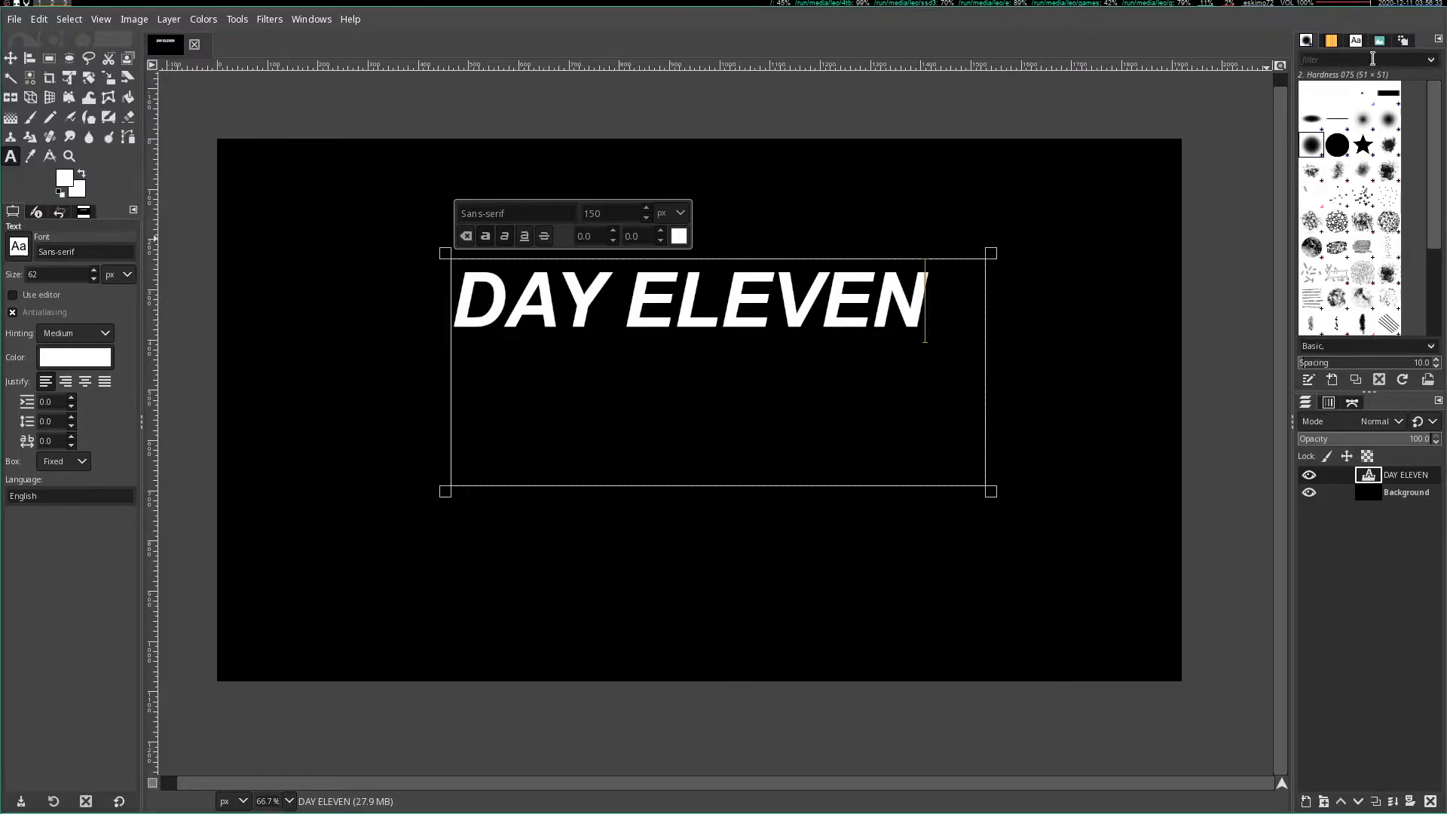
- Erase the last four letters of the title and retype them as "EVEN"
{"action": "key", "text": "BackSpace"}
{"action": "key", "text": "BackSpace"}
{"action": "key", "text": "BackSpace"}
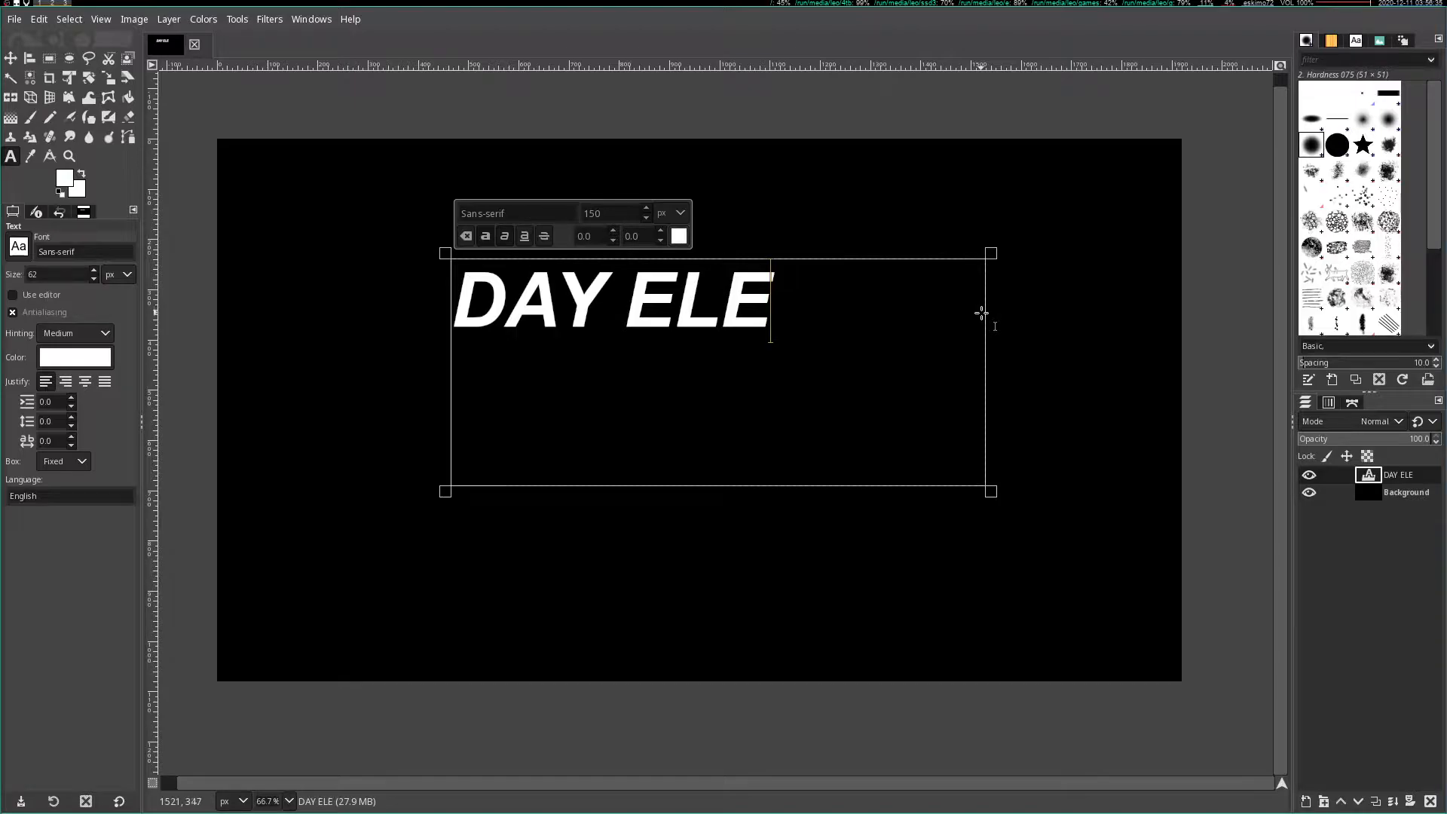
{"action": "key", "text": "BackSpace"}
{"action": "type", "text": "EV"}
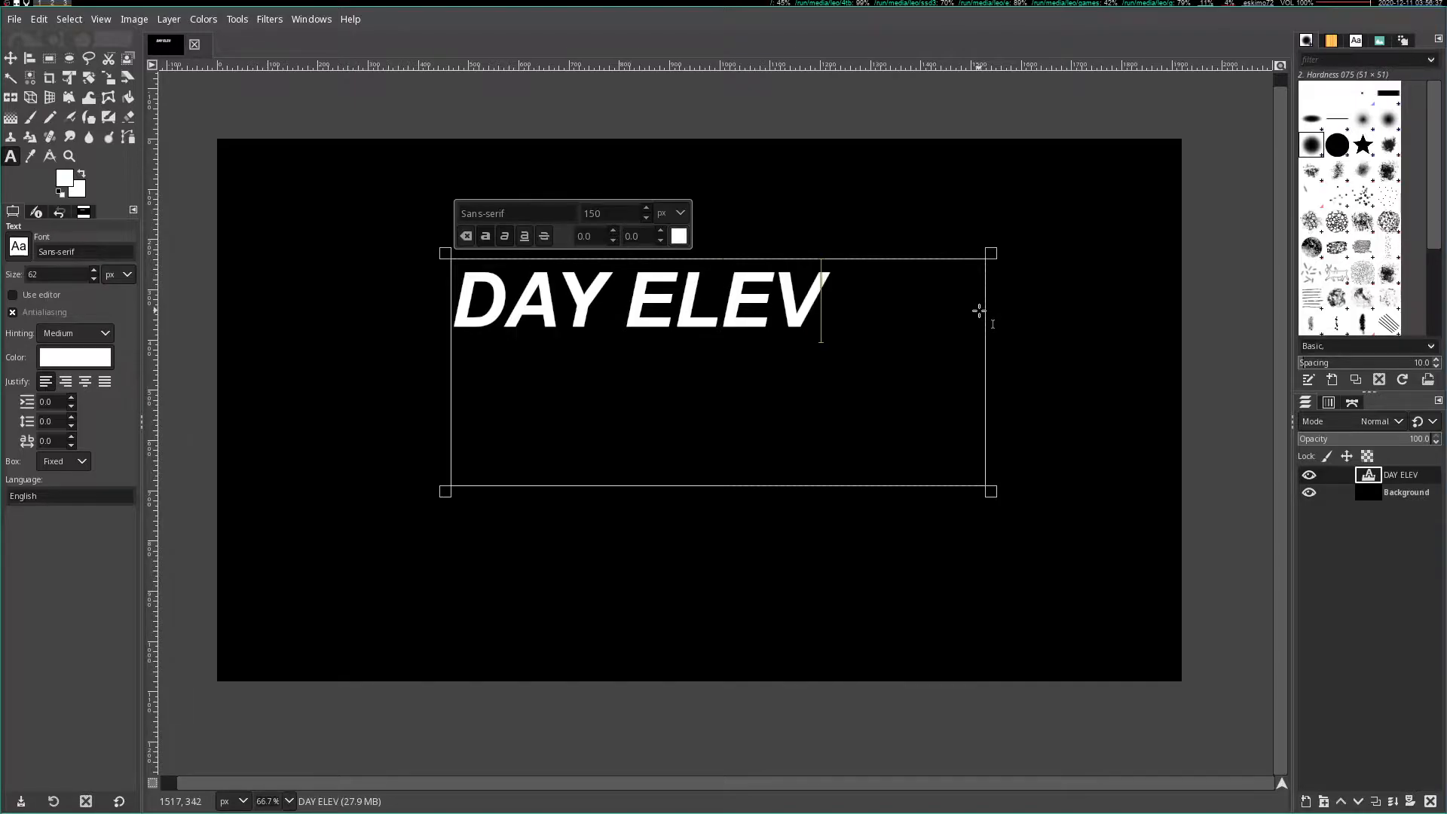
{"action": "type", "text": "EN"}
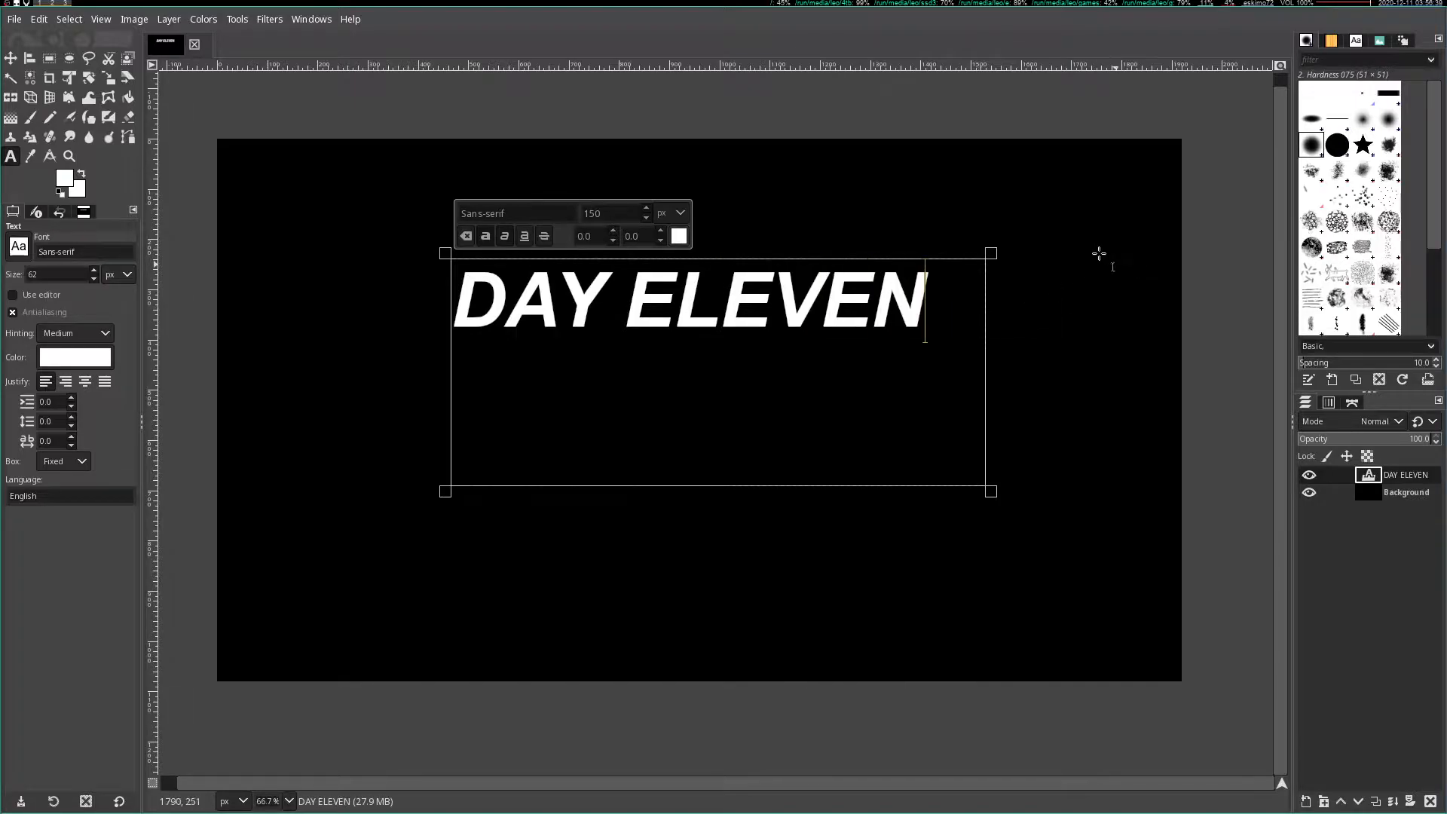
- Shrink the text box to fit "DAY ELEVEN" and move the title into the canvas's upper-right corner with the Scale tool
{"action": "left_click_drag", "start_coordinate": [992, 496], "coordinate": [935, 348]}
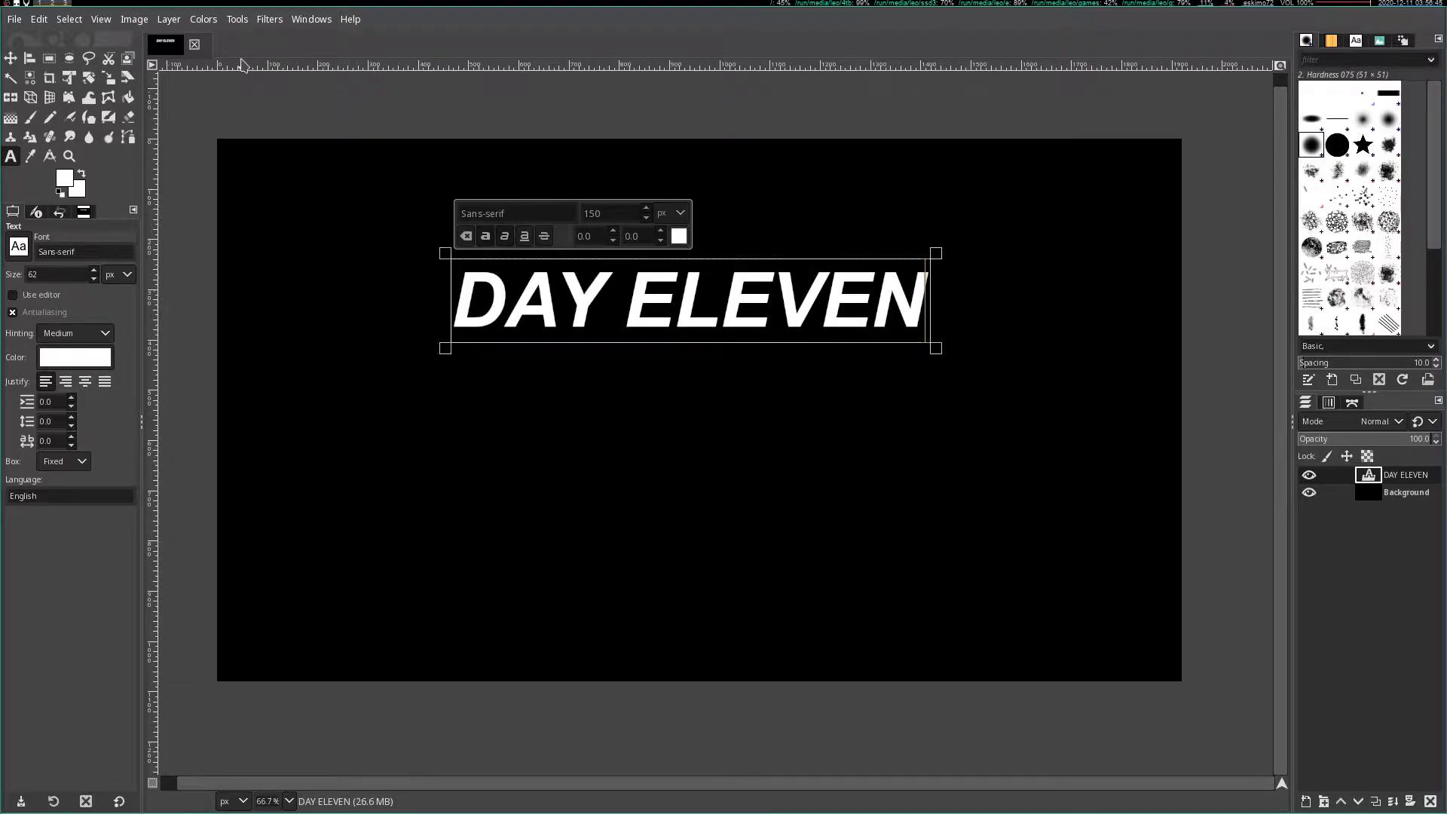
{"action": "left_click", "coordinate": [108, 79]}
{"action": "left_click", "coordinate": [675, 326]}
{"action": "left_click_drag", "start_coordinate": [705, 322], "coordinate": [927, 200]}
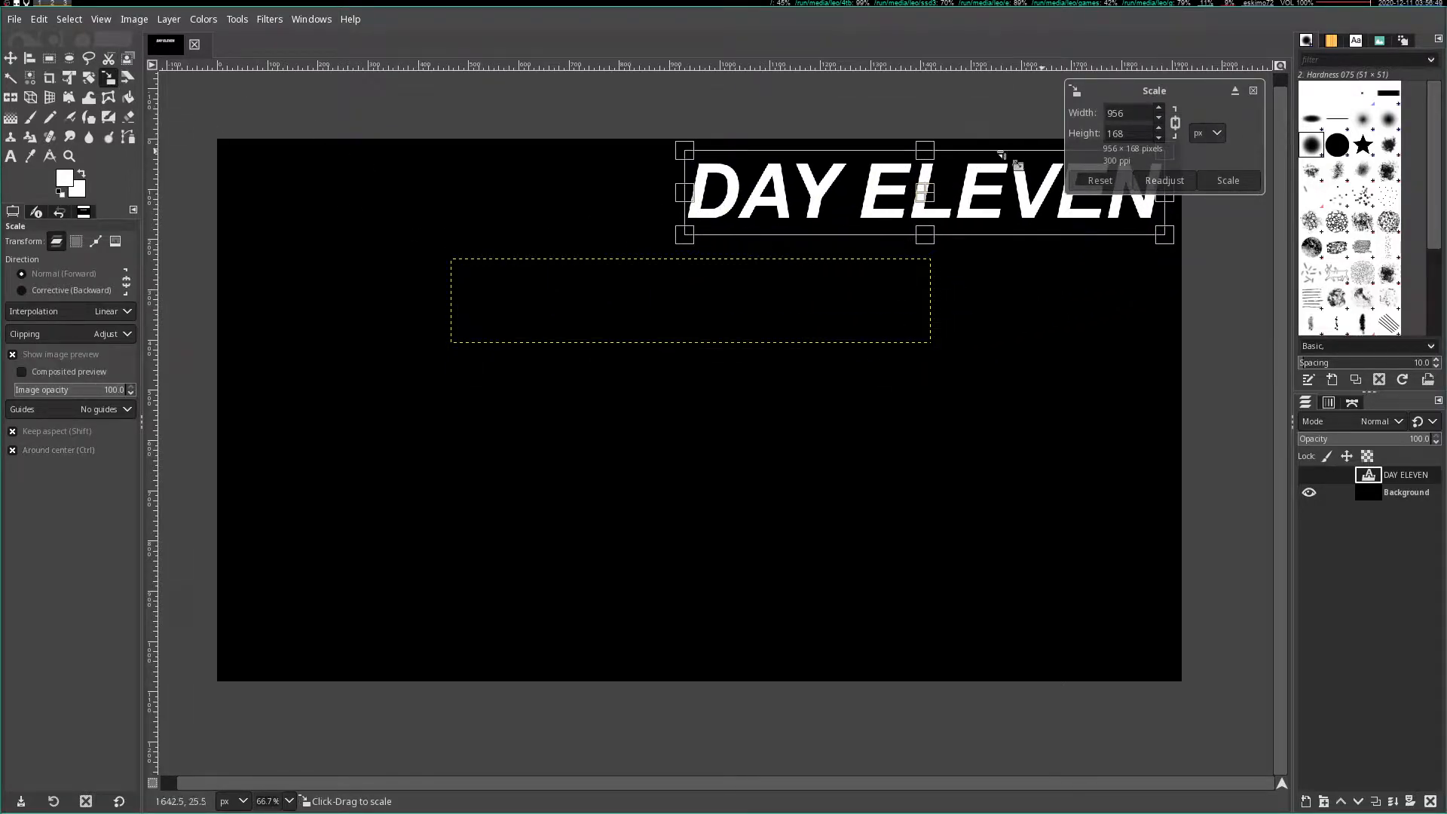
{"action": "scroll", "coordinate": [1031, 112], "scroll_direction": "up", "scroll_amount": 1}
{"action": "left_click_drag", "start_coordinate": [1037, 109], "coordinate": [795, 165]}
{"action": "scroll", "coordinate": [323, 293], "scroll_direction": "down", "scroll_amount": 2}
{"action": "scroll", "coordinate": [596, 237], "scroll_direction": "up", "scroll_amount": 2}
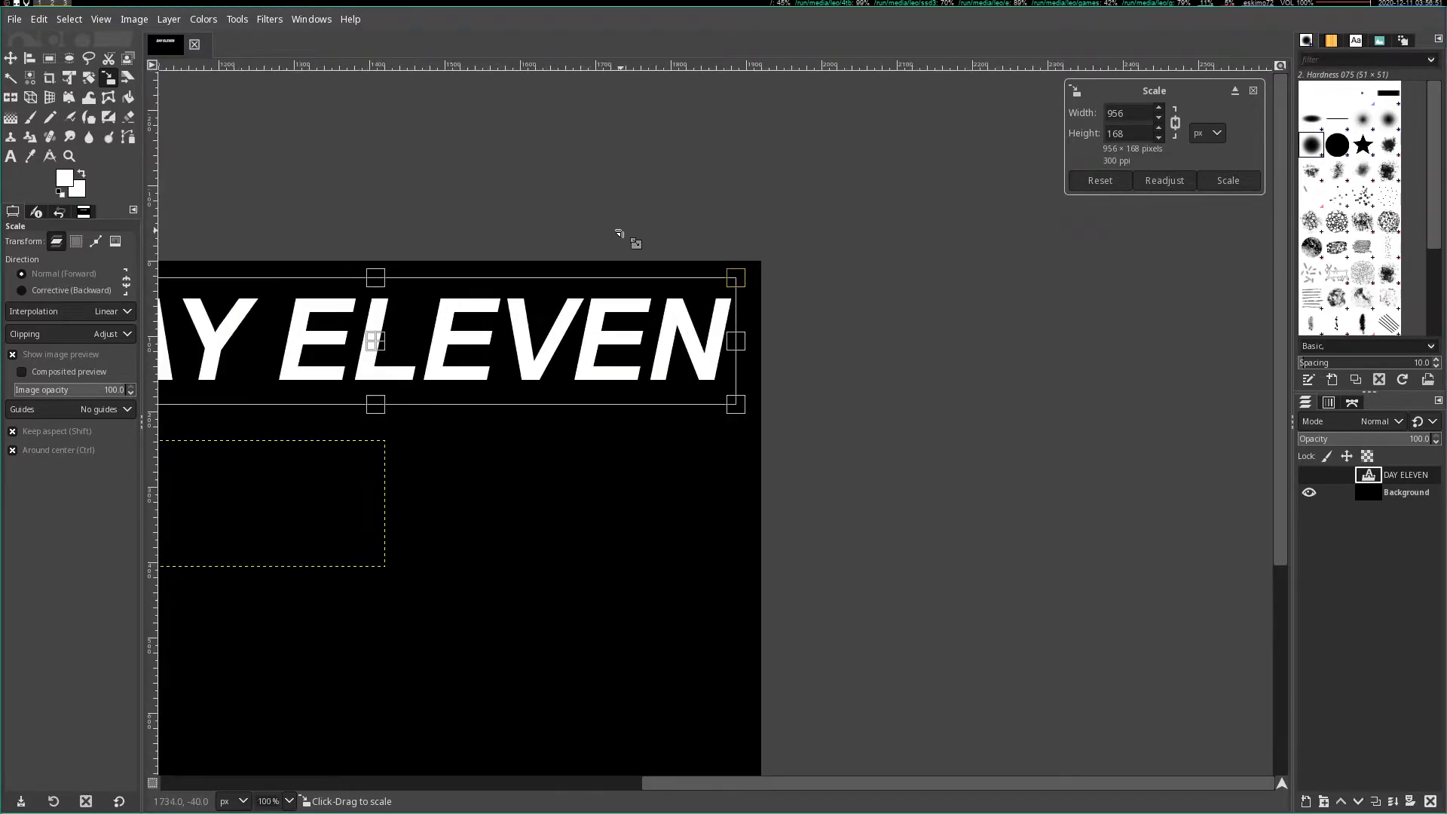
{"action": "scroll", "coordinate": [452, 339], "scroll_direction": "up", "scroll_amount": 2}
{"action": "scroll", "coordinate": [387, 369], "scroll_direction": "down", "scroll_amount": 2}
{"action": "left_click_drag", "start_coordinate": [364, 399], "coordinate": [382, 378]}
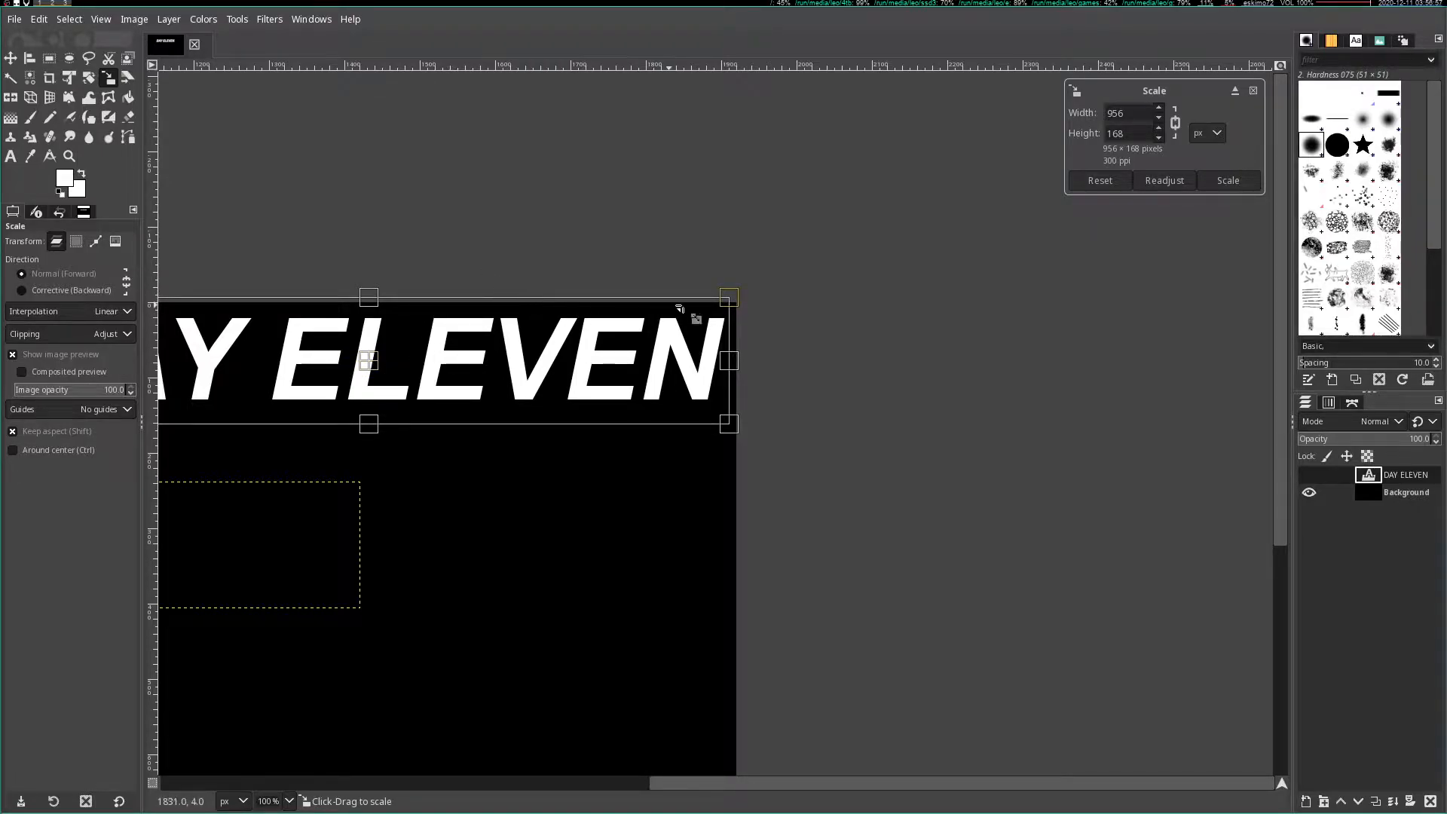
{"action": "left_click", "coordinate": [1228, 181]}
- Copy the repositioned DAY ELEVEN layer to the clipboard
{"action": "scroll", "coordinate": [1068, 185], "scroll_direction": "down", "scroll_amount": 1}
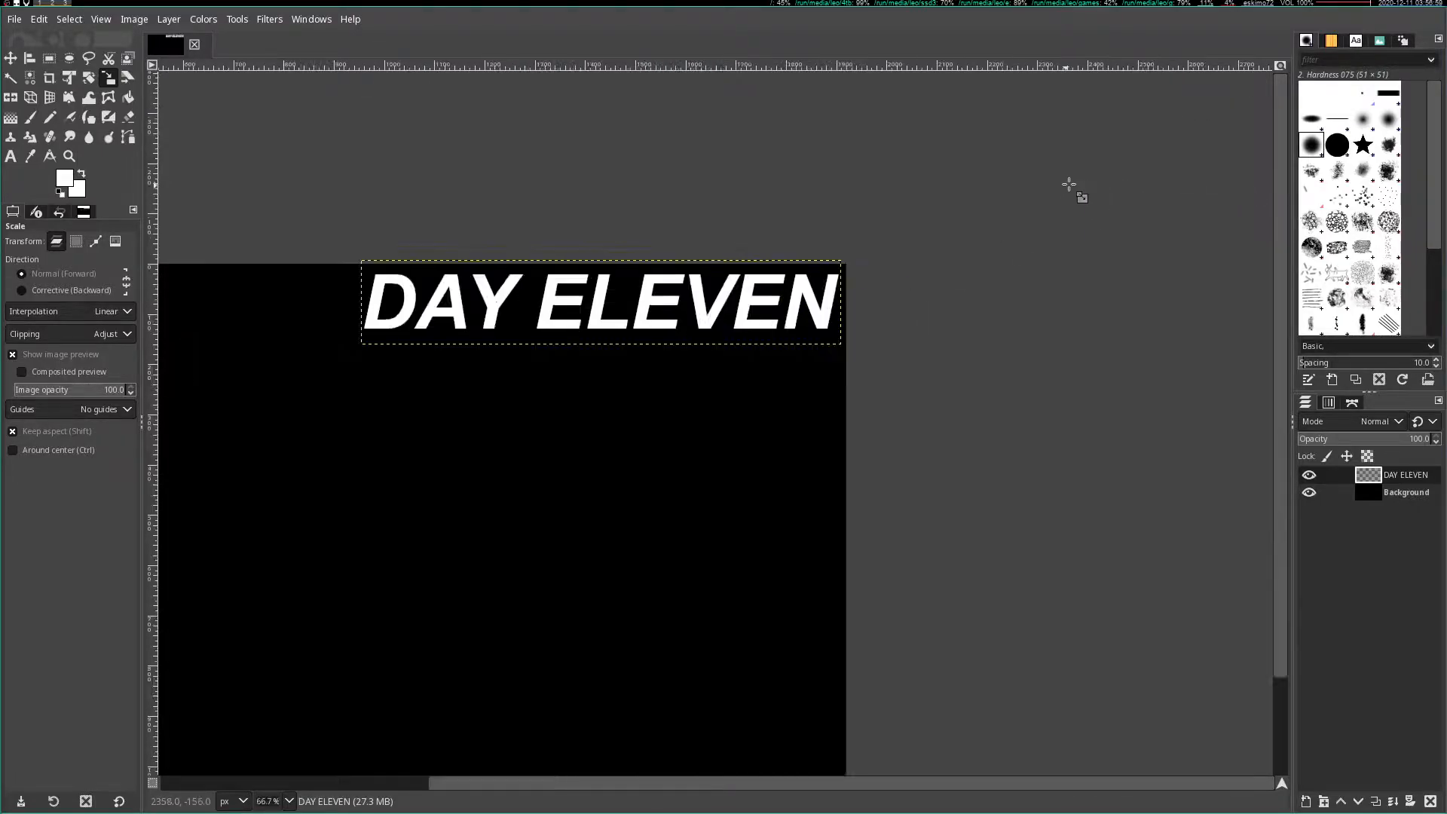
{"action": "scroll", "coordinate": [1068, 185], "scroll_direction": "down", "scroll_amount": 2}
{"action": "scroll", "coordinate": [920, 211], "scroll_direction": "up", "scroll_amount": 1}
{"action": "scroll", "coordinate": [753, 259], "scroll_direction": "up", "scroll_amount": 1}
{"action": "scroll", "coordinate": [753, 258], "scroll_direction": "down", "scroll_amount": 1}
{"action": "key", "text": "ctrl+c"}
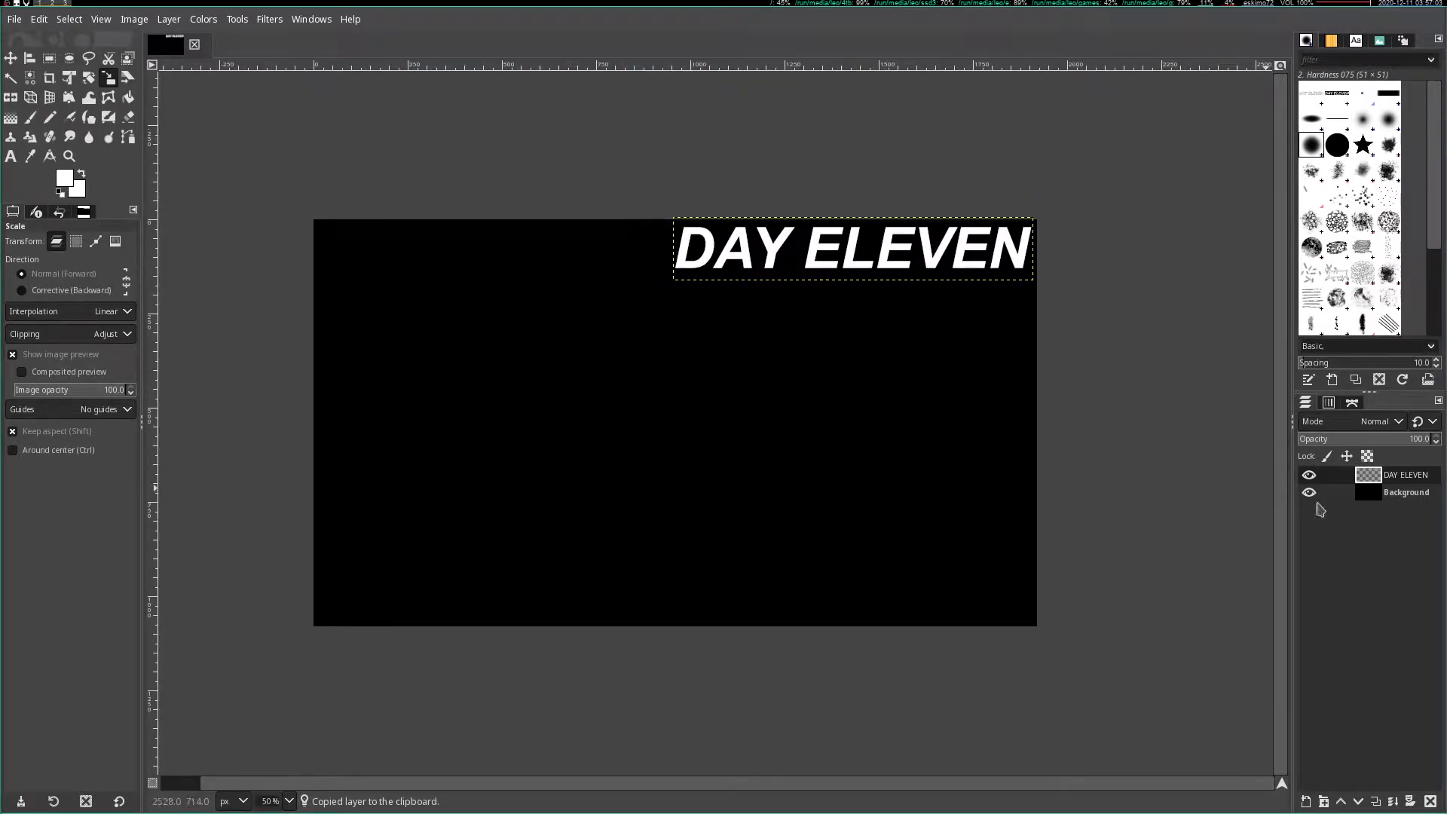
- Fill a red rectangle, selected at about 1324 × 352 px, behind the title on the Background layer and clear the selection
{"action": "left_click", "coordinate": [1334, 493]}
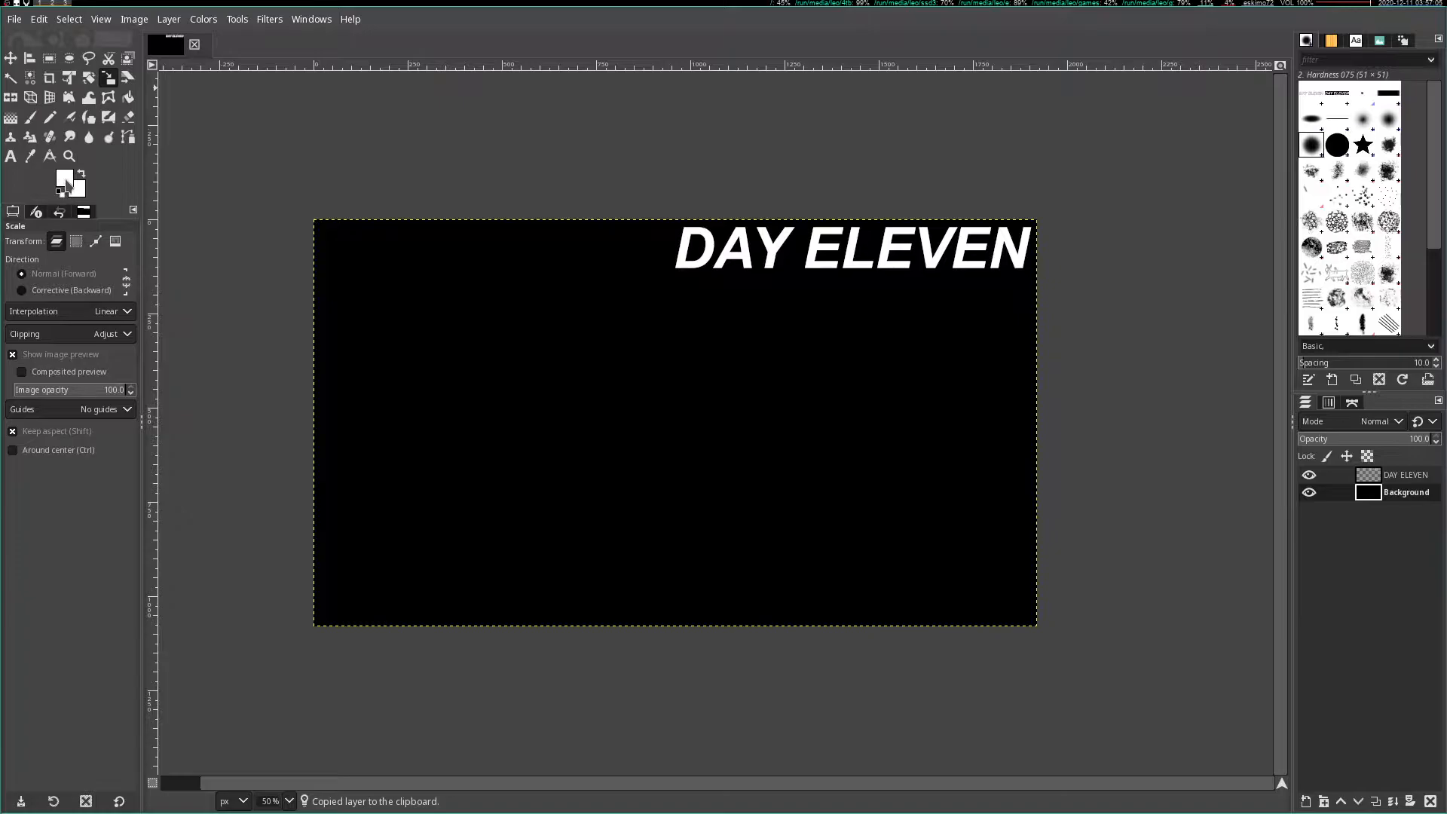
{"action": "left_click", "coordinate": [67, 183]}
{"action": "left_click", "coordinate": [1080, 498]}
{"action": "left_click", "coordinate": [1103, 553]}
{"action": "left_click", "coordinate": [49, 58]}
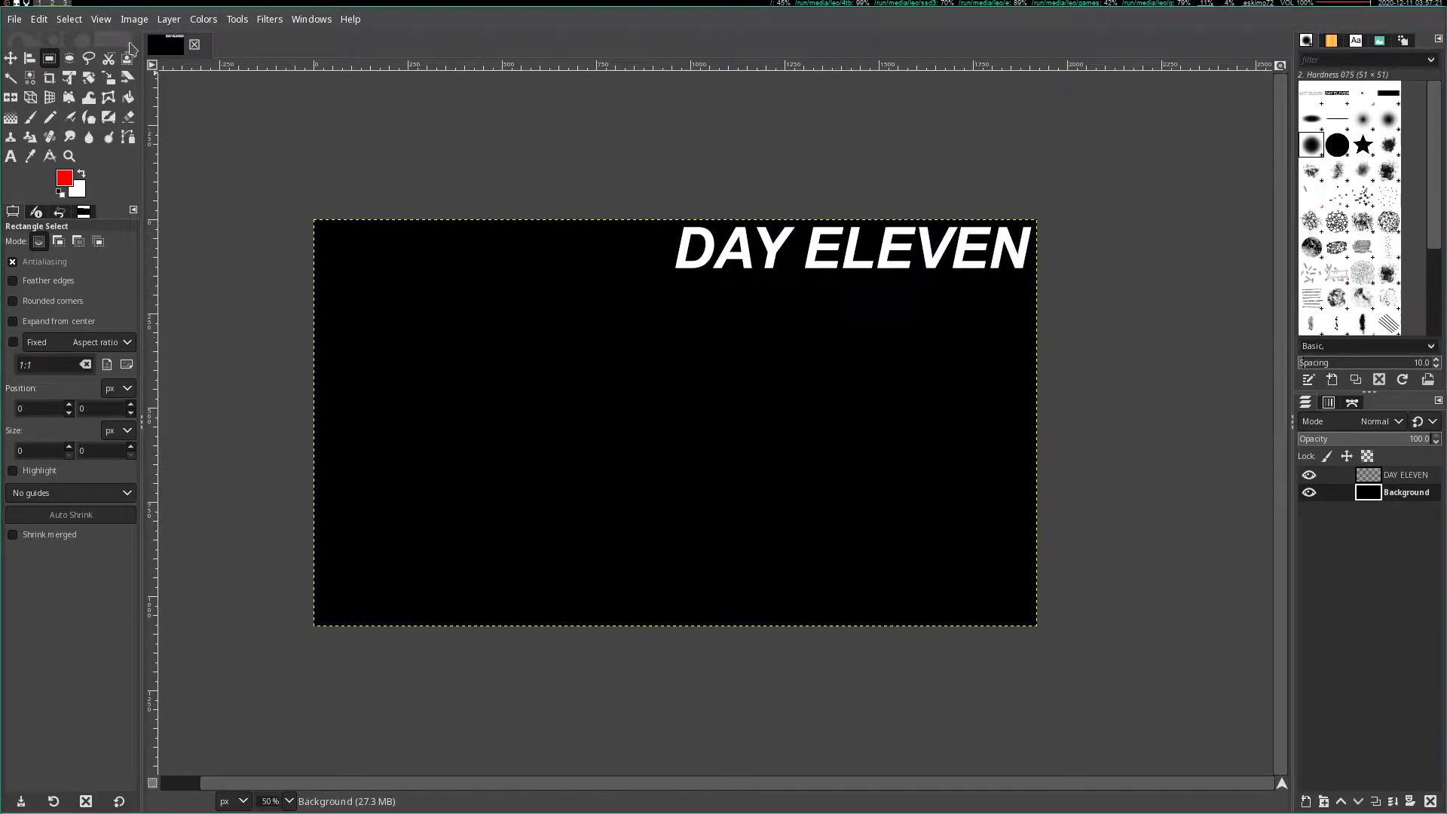
{"action": "left_click_drag", "start_coordinate": [1079, 202], "coordinate": [581, 333]}
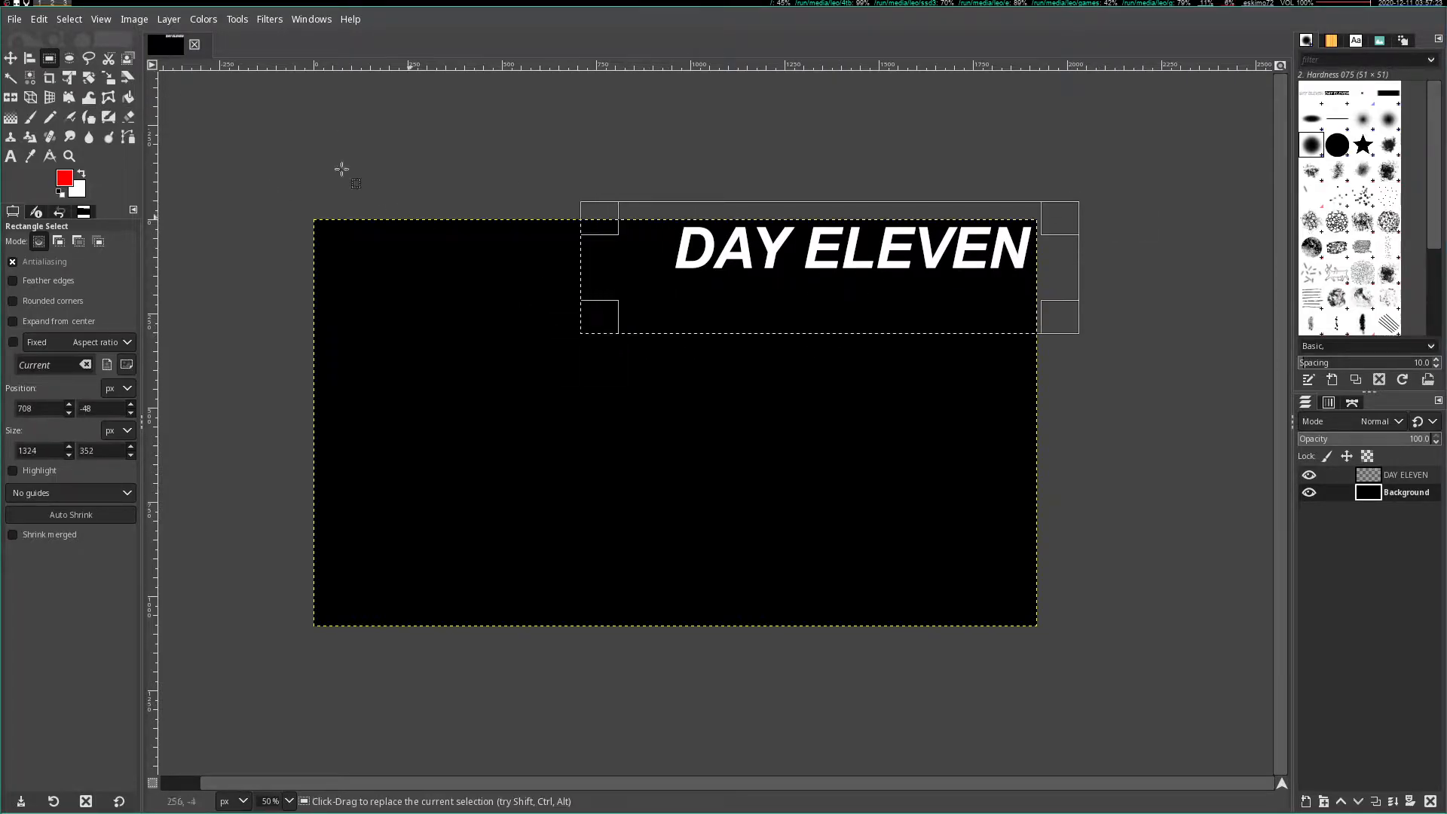
{"action": "left_click", "coordinate": [128, 97]}
{"action": "left_click", "coordinate": [713, 301]}
{"action": "key", "text": "ctrl+shift+a"}
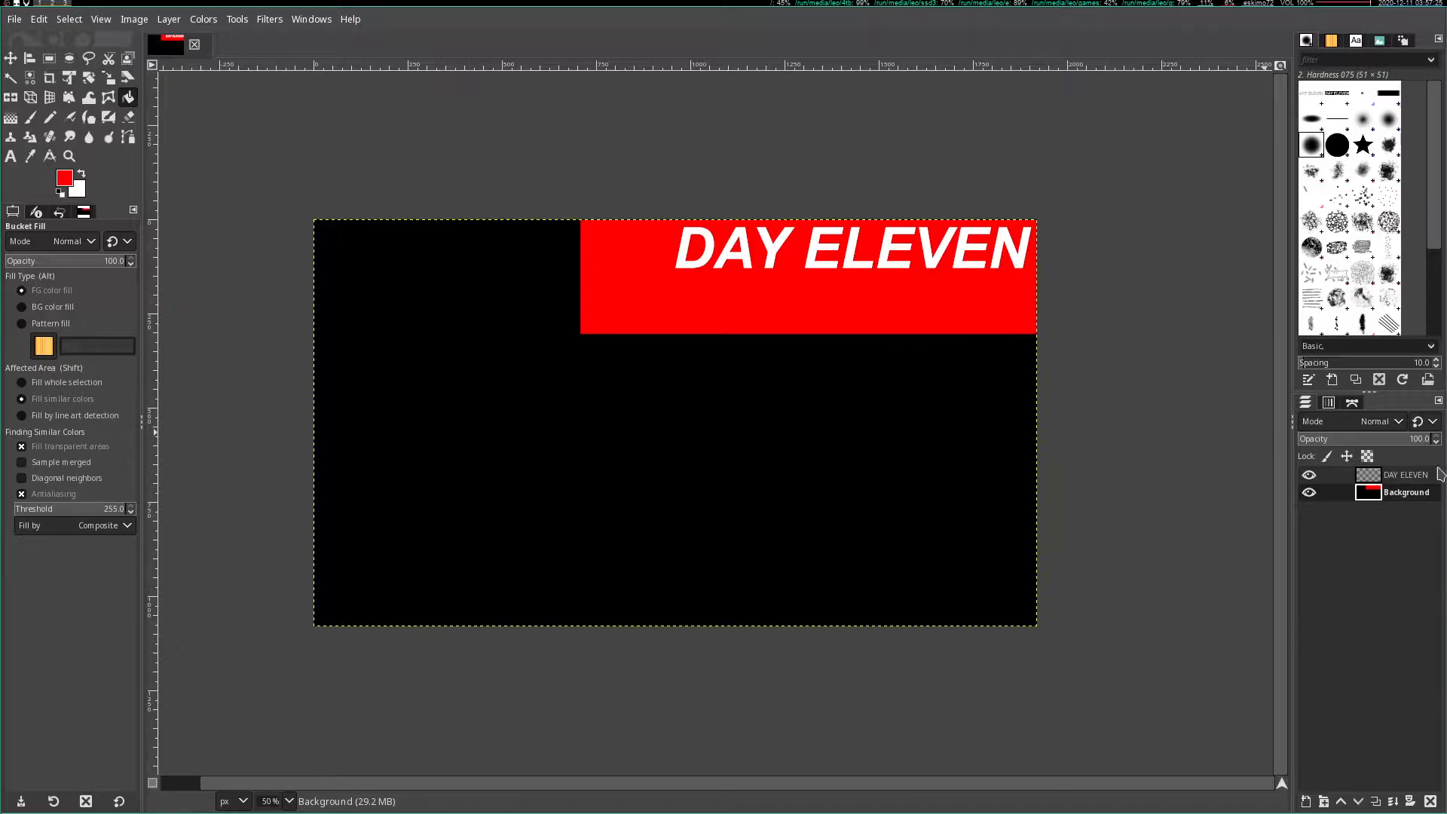
- Paste a copy of the DAY ELEVEN layer as a new layer and lower it beneath the original title layer
{"action": "left_click", "coordinate": [1406, 475]}
{"action": "key", "text": "ctrl+c"}
{"action": "key", "text": "ctrl+v"}
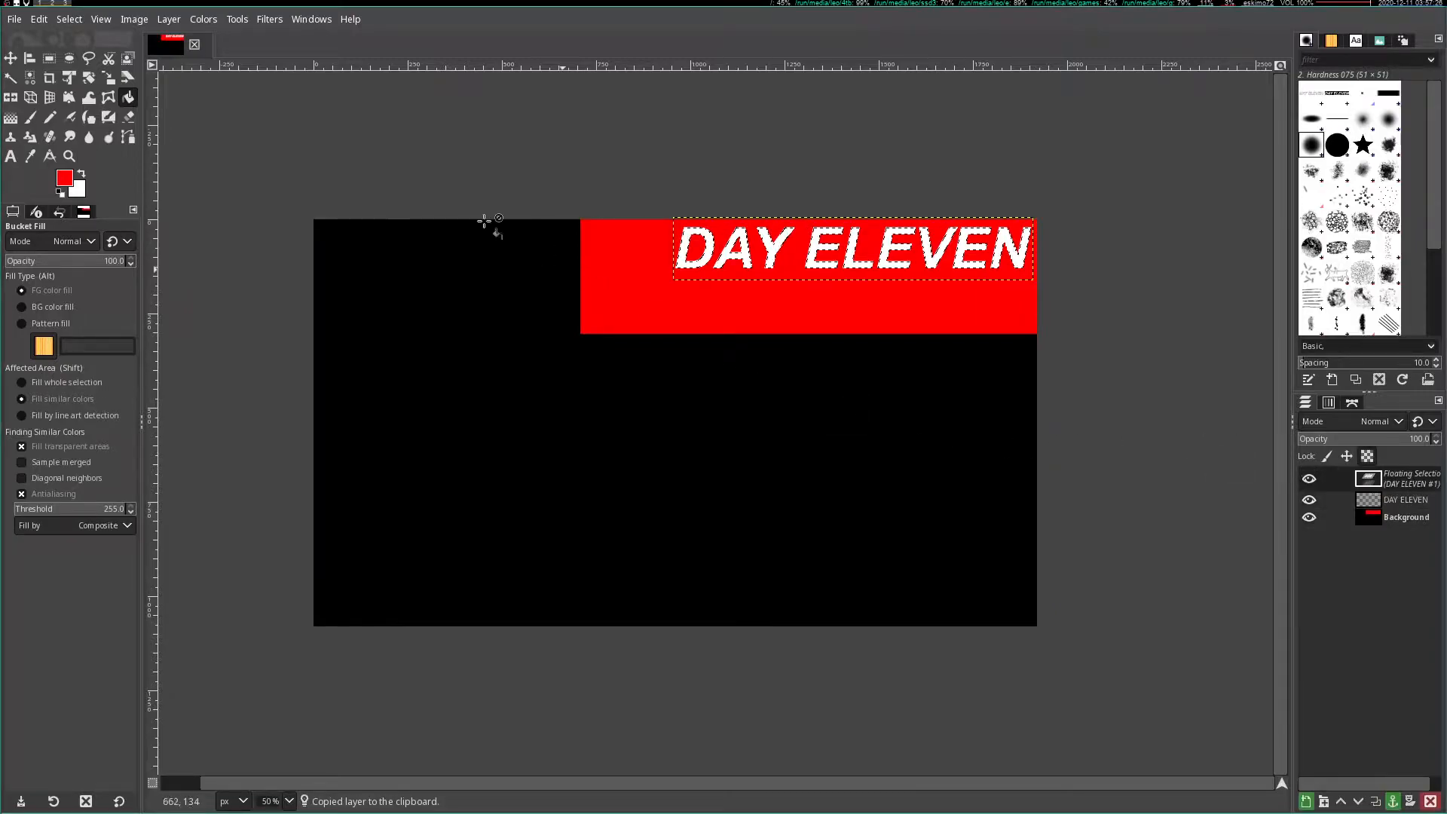
{"action": "left_click", "coordinate": [109, 77]}
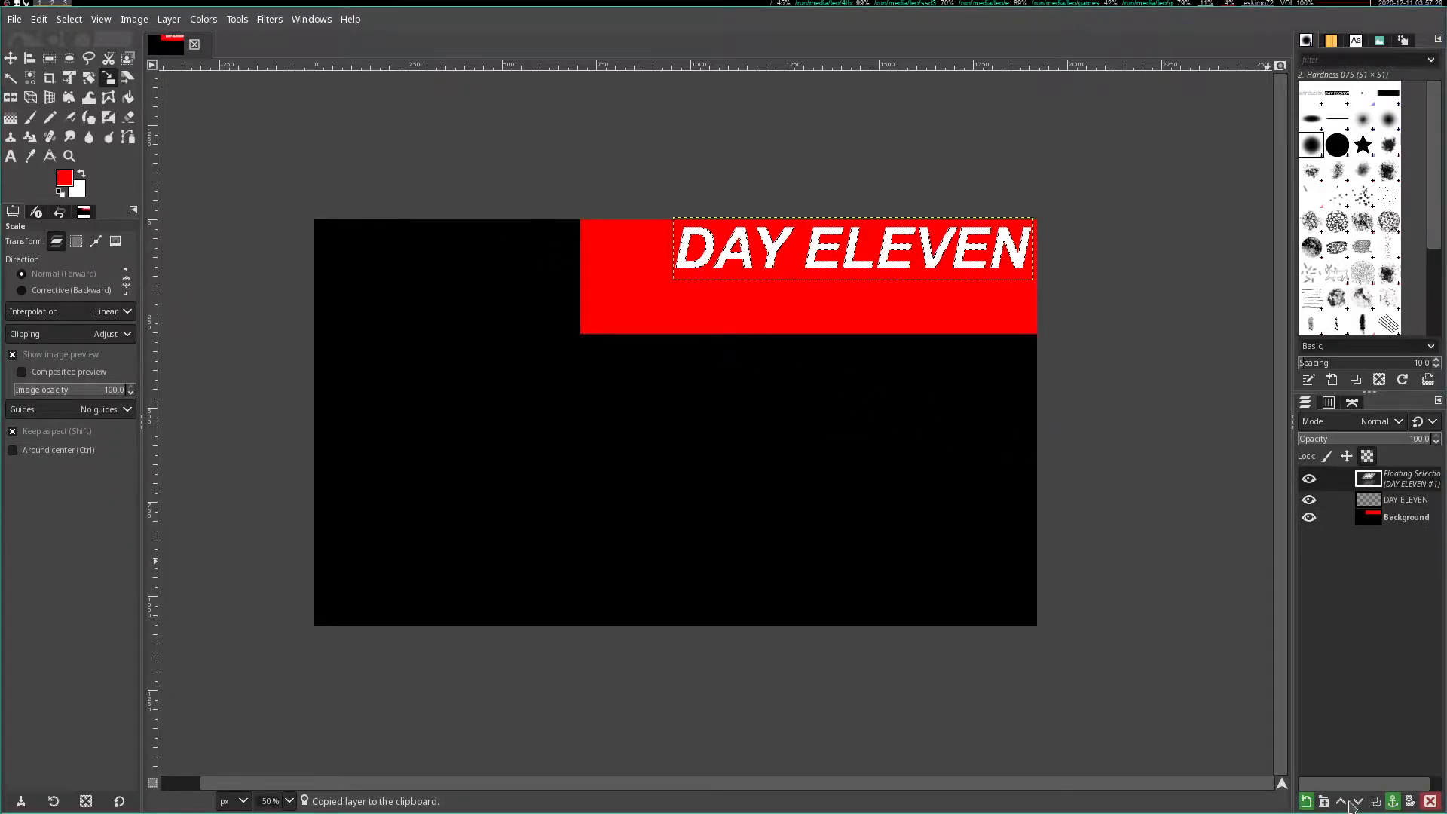
{"action": "left_click", "coordinate": [1306, 801]}
{"action": "left_click", "coordinate": [1358, 801]}
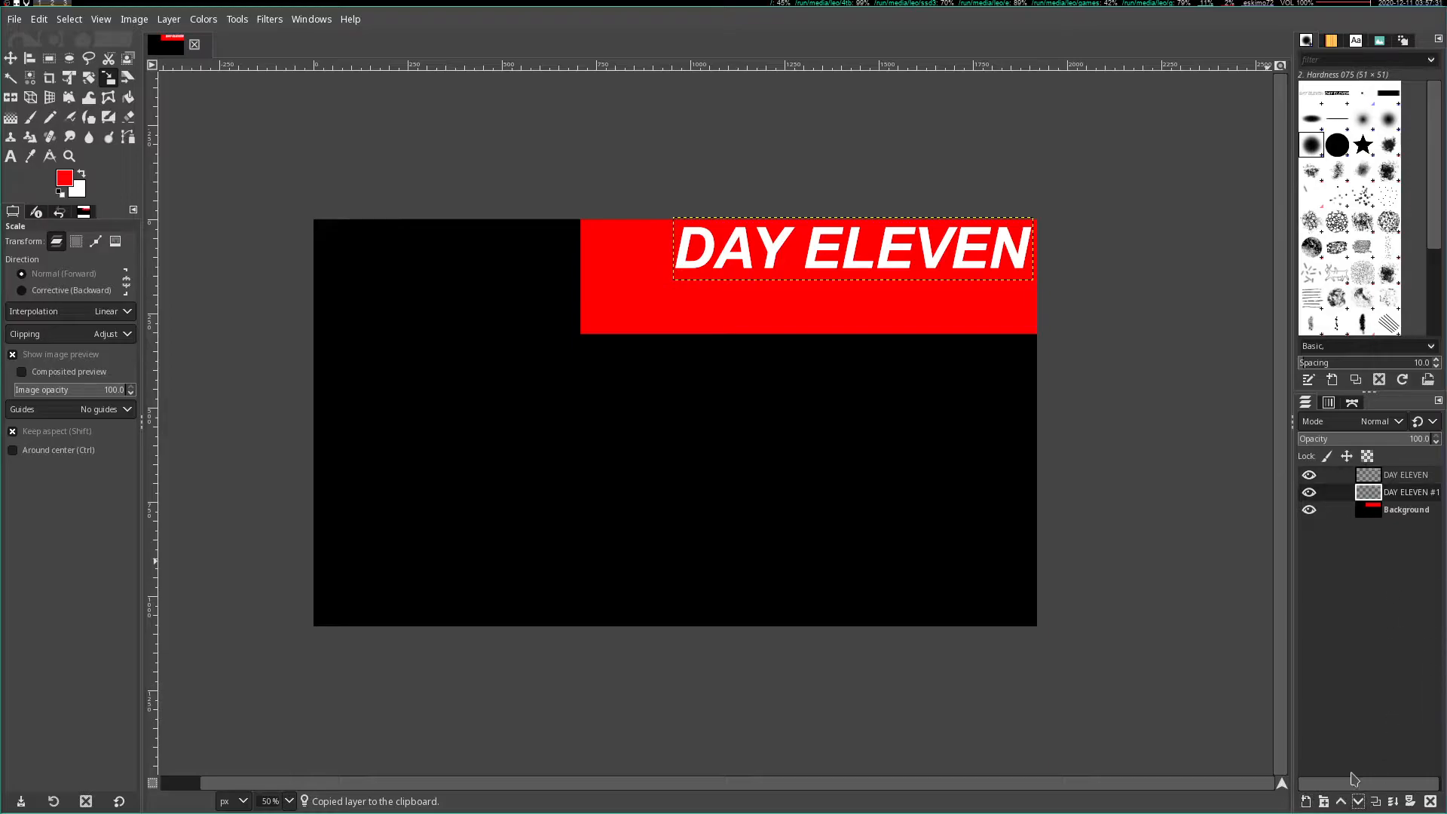
- Add a 1920 × 1080 transparent layer above the Background and merge the lower DAY ELEVEN copy down into it
{"action": "left_click", "coordinate": [1389, 513]}
{"action": "left_click", "coordinate": [1306, 801]}
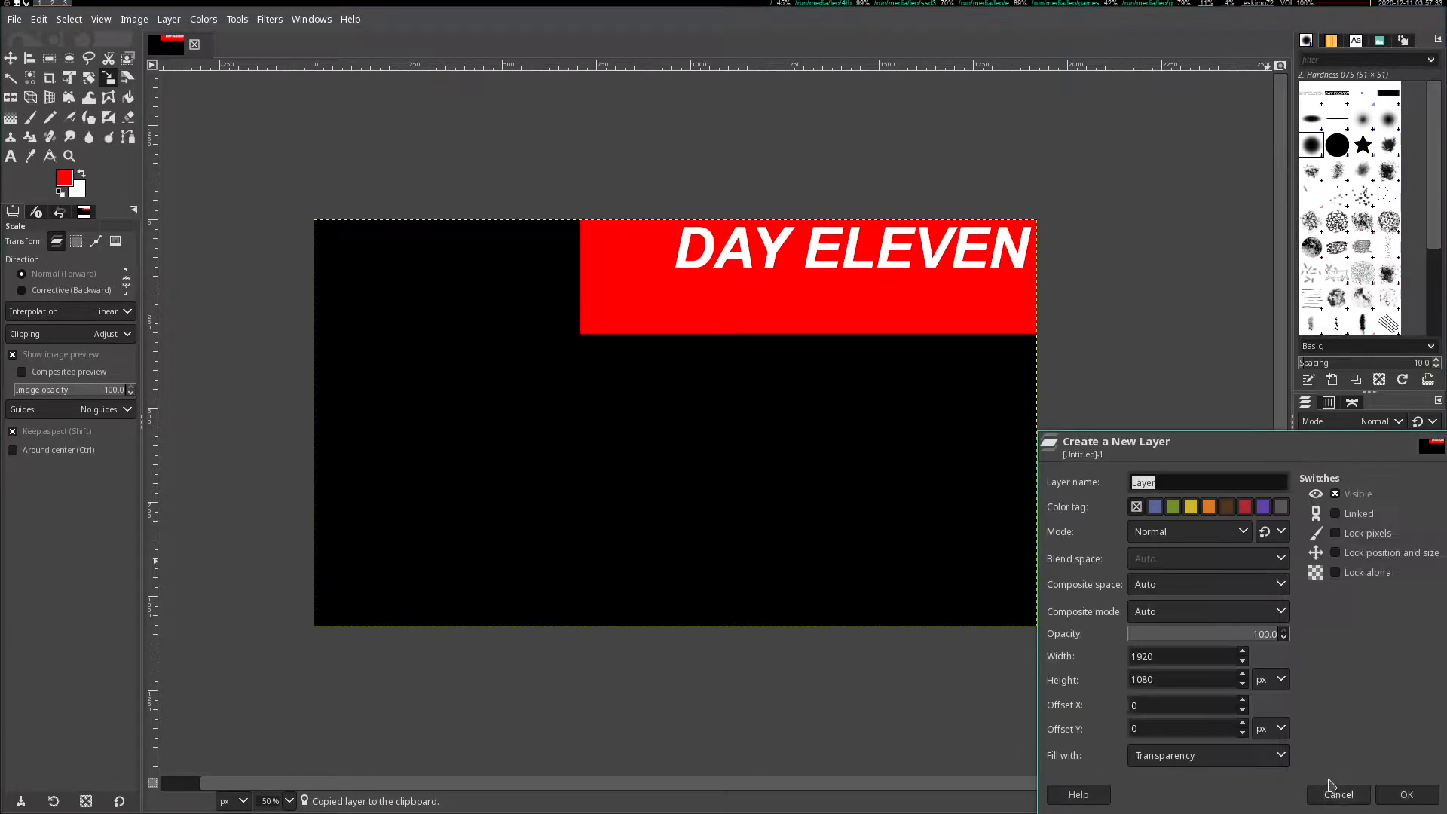
{"action": "left_click", "coordinate": [1408, 793]}
{"action": "left_click", "coordinate": [1390, 492]}
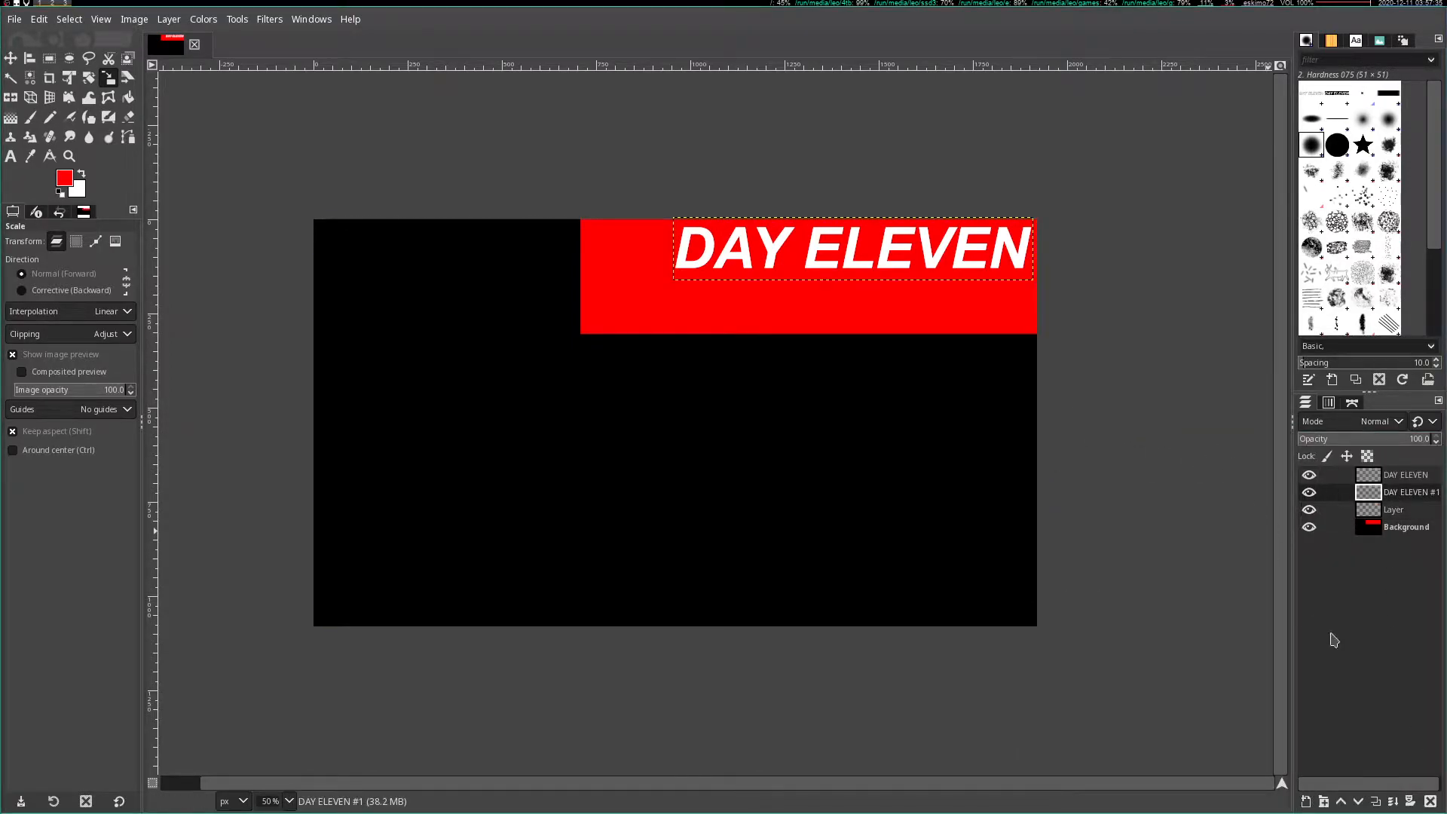
{"action": "left_click", "coordinate": [1391, 802]}
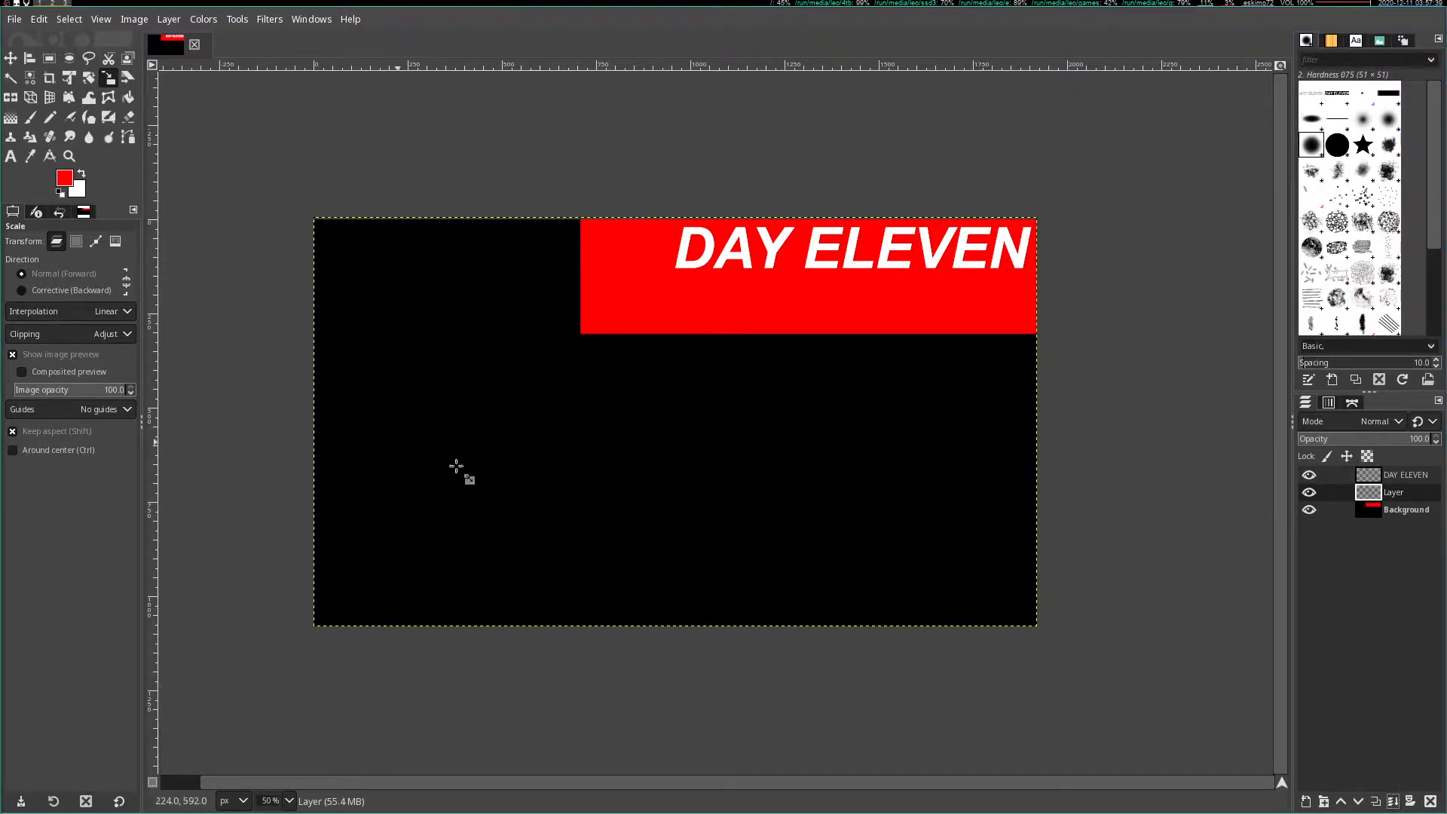
- Invert the colours of the merged title copy and check it by toggling the visibility of the original DAY ELEVEN layer
{"action": "left_click", "coordinate": [266, 20]}
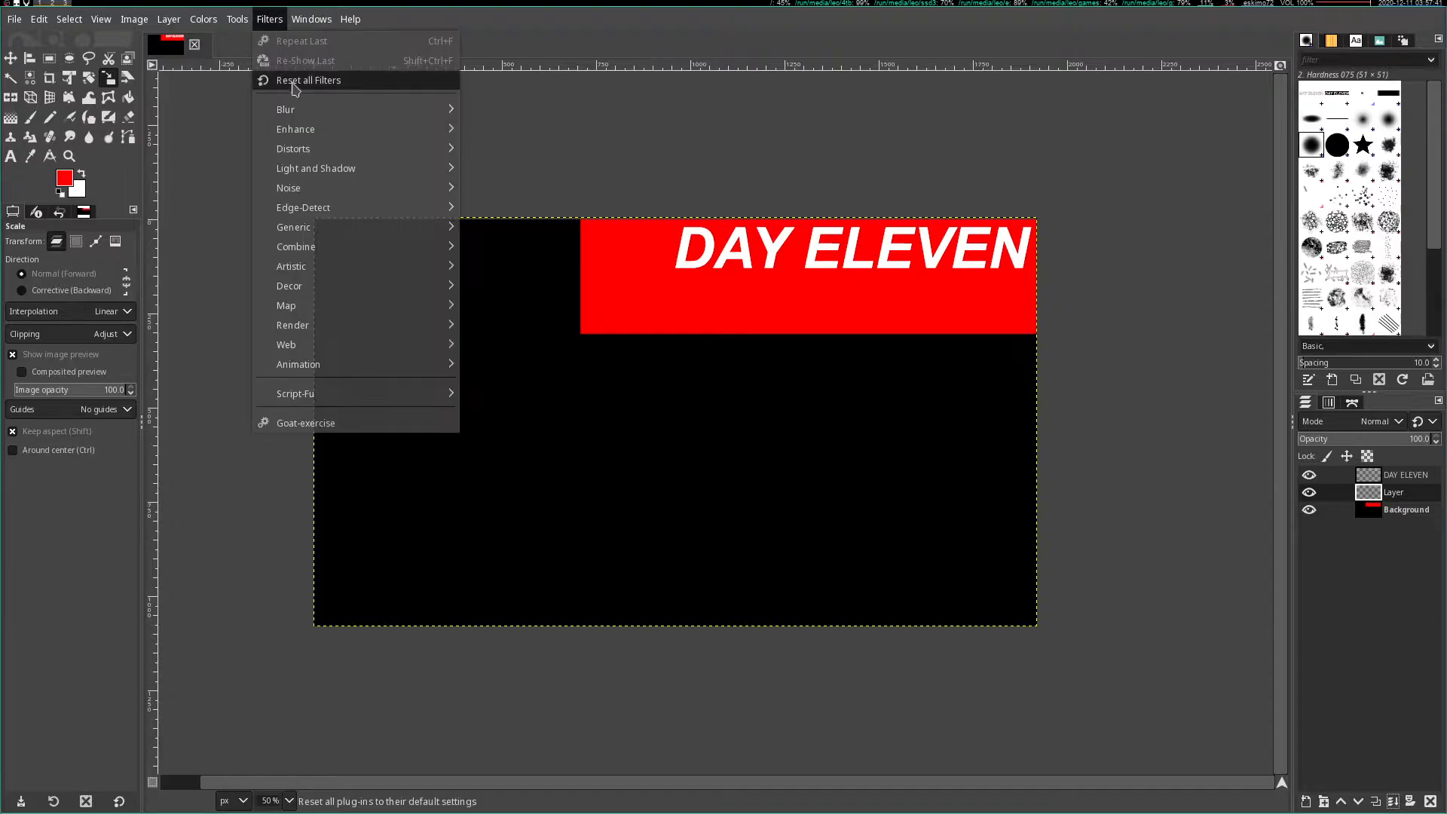
{"action": "mouse_move", "coordinate": [200, 22]}
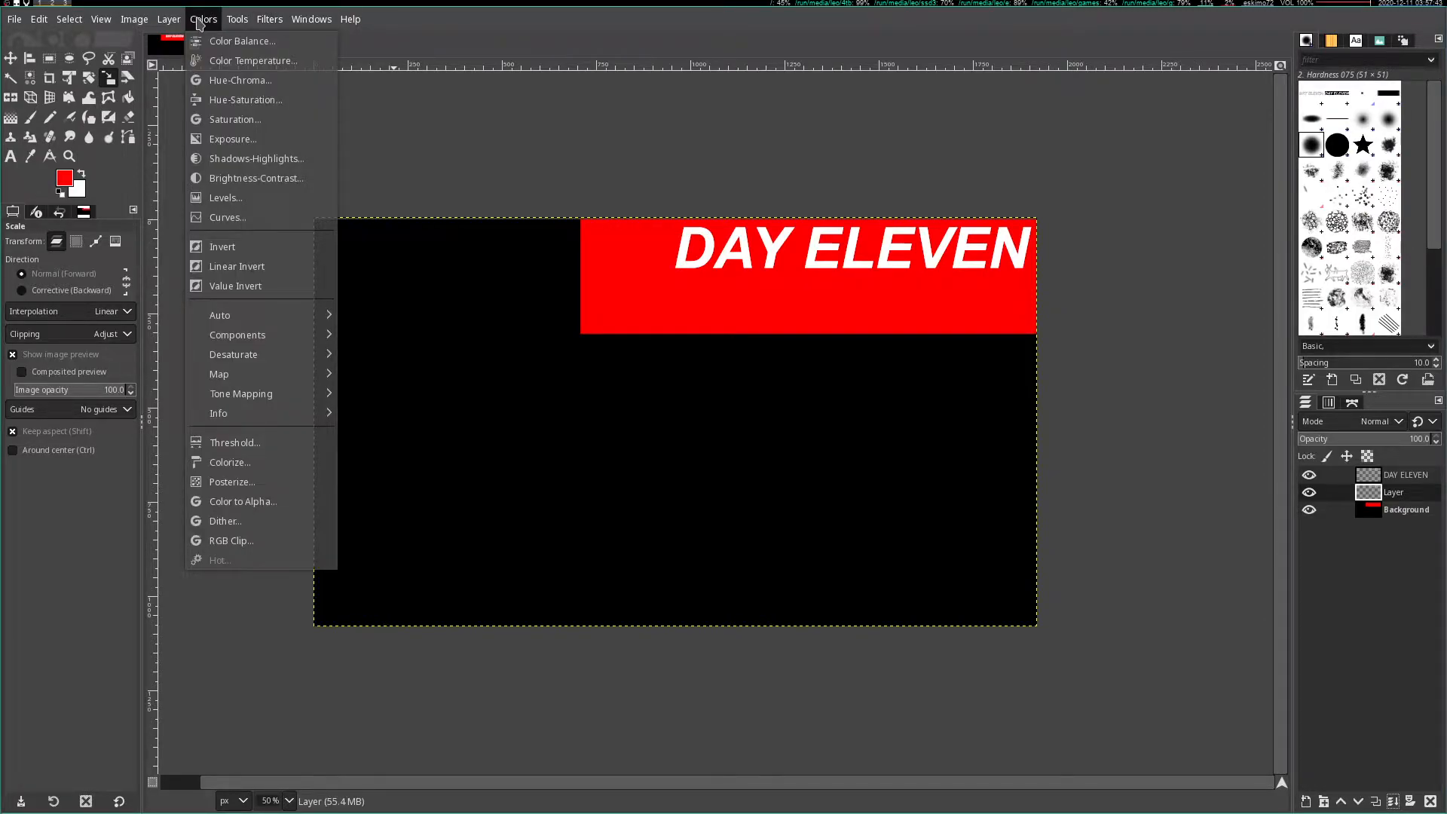
{"action": "left_click", "coordinate": [230, 247]}
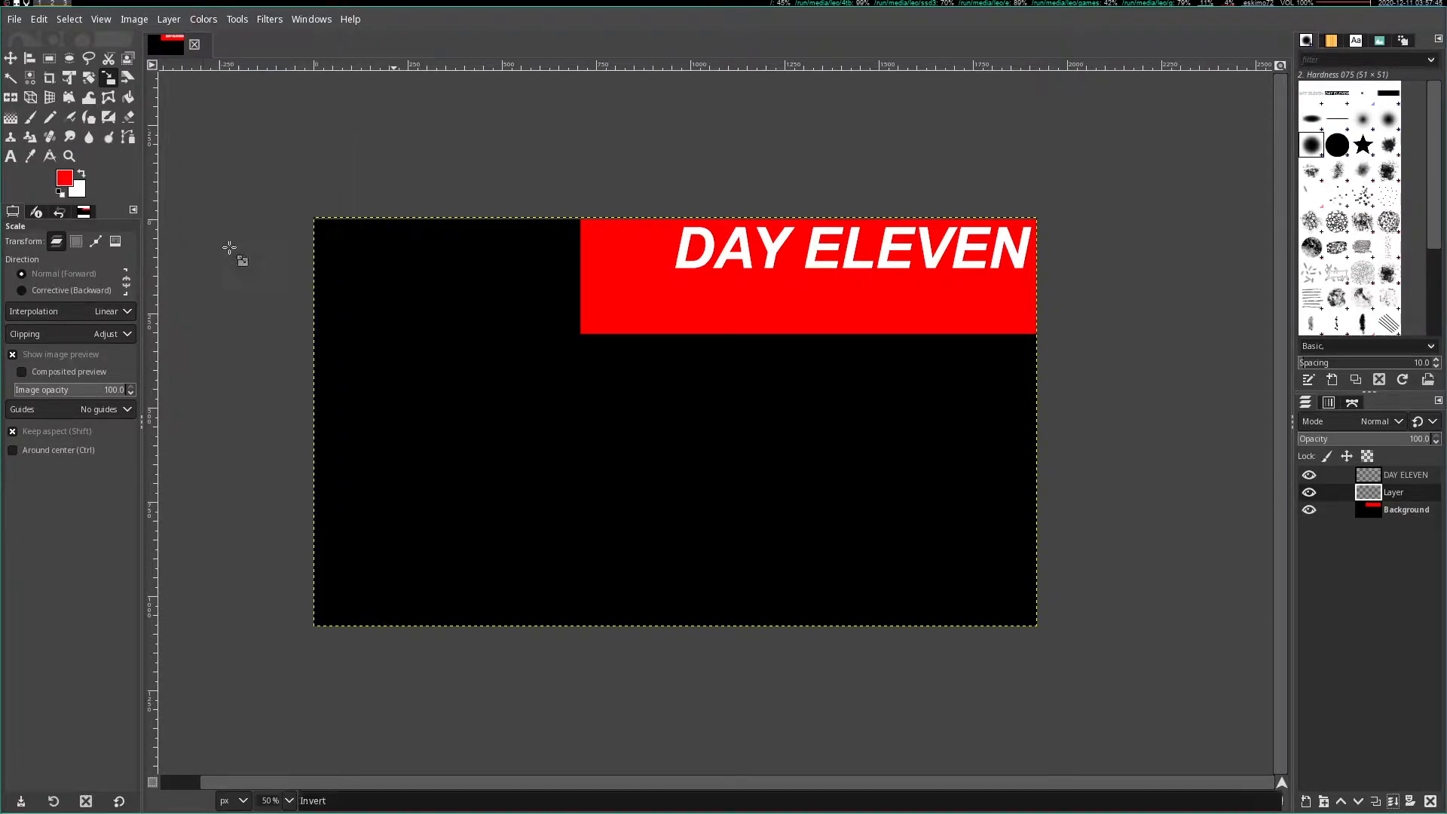
{"action": "left_click", "coordinate": [1309, 476]}
{"action": "left_click", "coordinate": [1309, 475]}
{"action": "left_click", "coordinate": [1309, 476]}
{"action": "left_click", "coordinate": [1309, 475]}
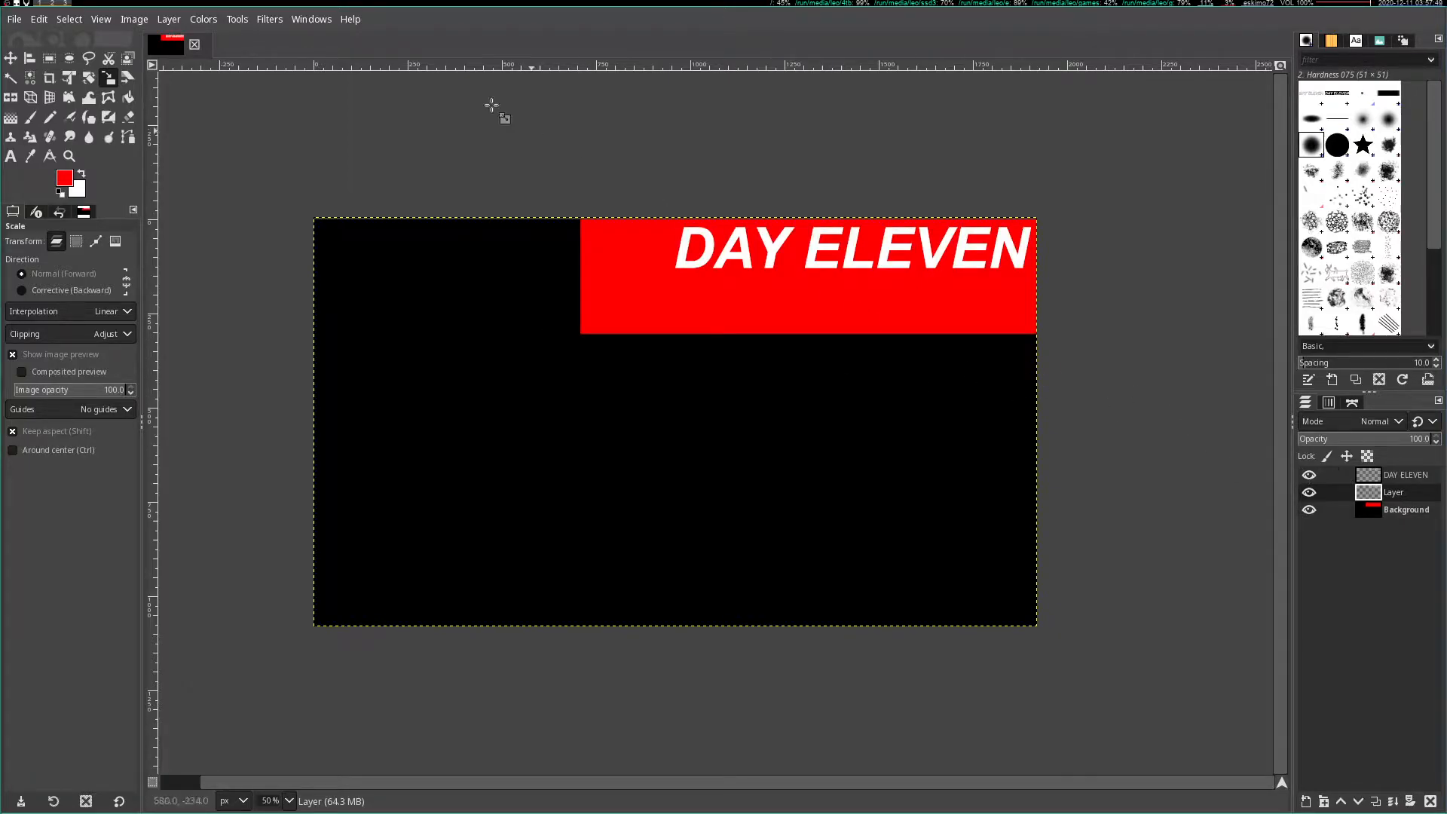
- Apply a Gaussian Blur of size 10.22 in X and Y to the inverted copy as a shadow behind the title
{"action": "left_click", "coordinate": [266, 19]}
{"action": "mouse_move", "coordinate": [309, 132]}
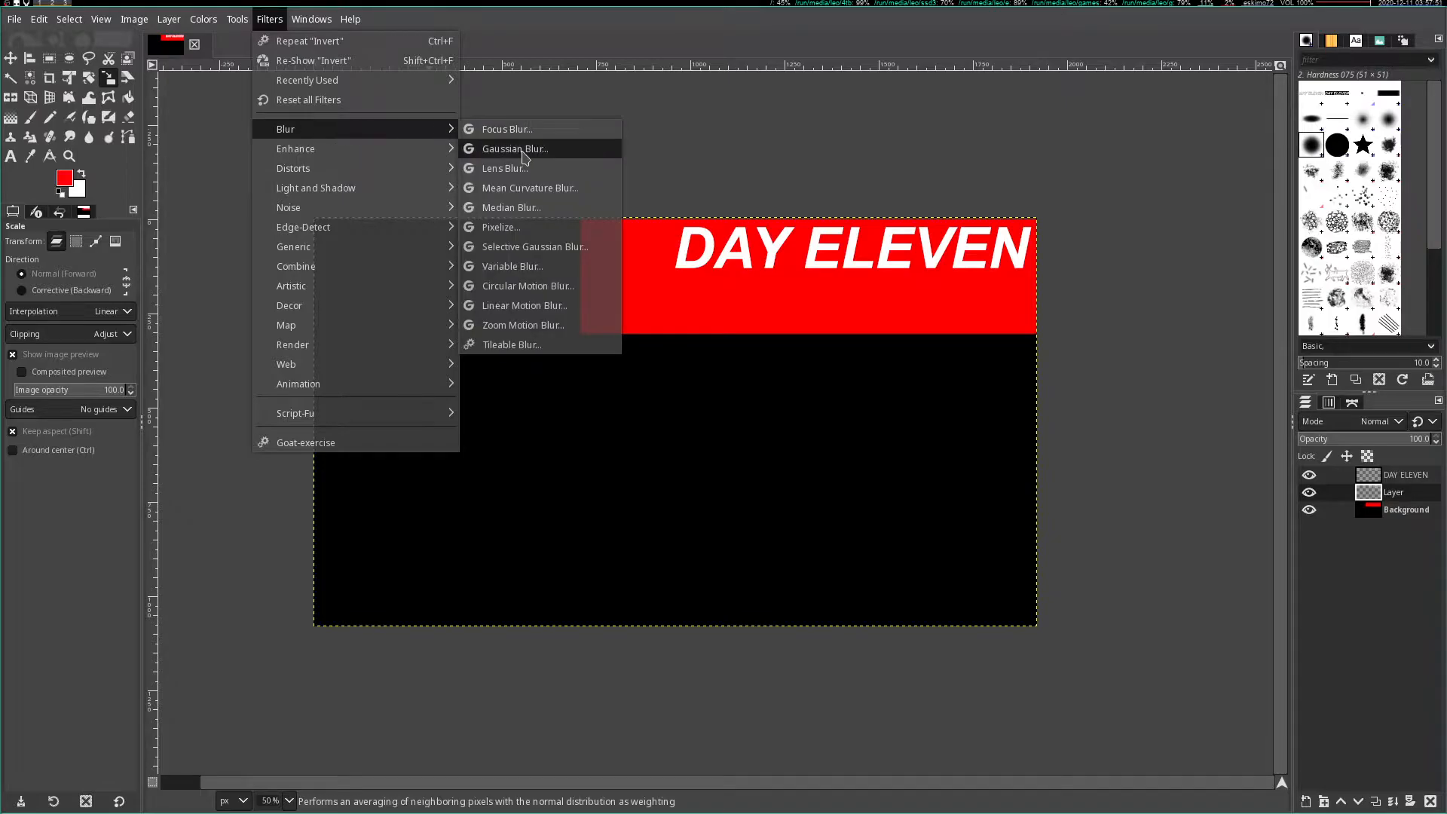
{"action": "left_click", "coordinate": [515, 149]}
{"action": "scroll", "coordinate": [847, 200], "scroll_direction": "up", "scroll_amount": 2}
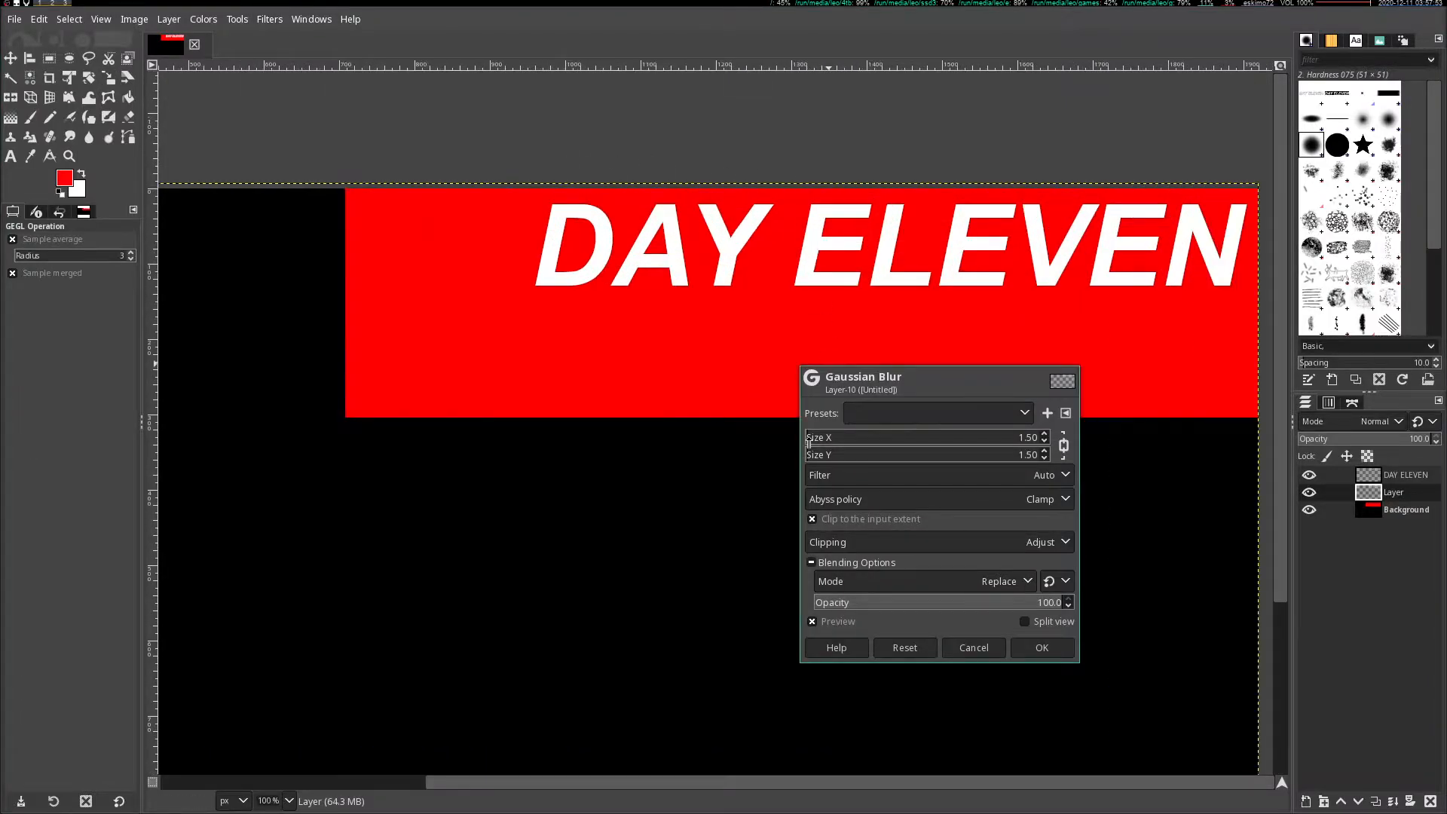
{"action": "left_click_drag", "start_coordinate": [810, 443], "coordinate": [828, 444]}
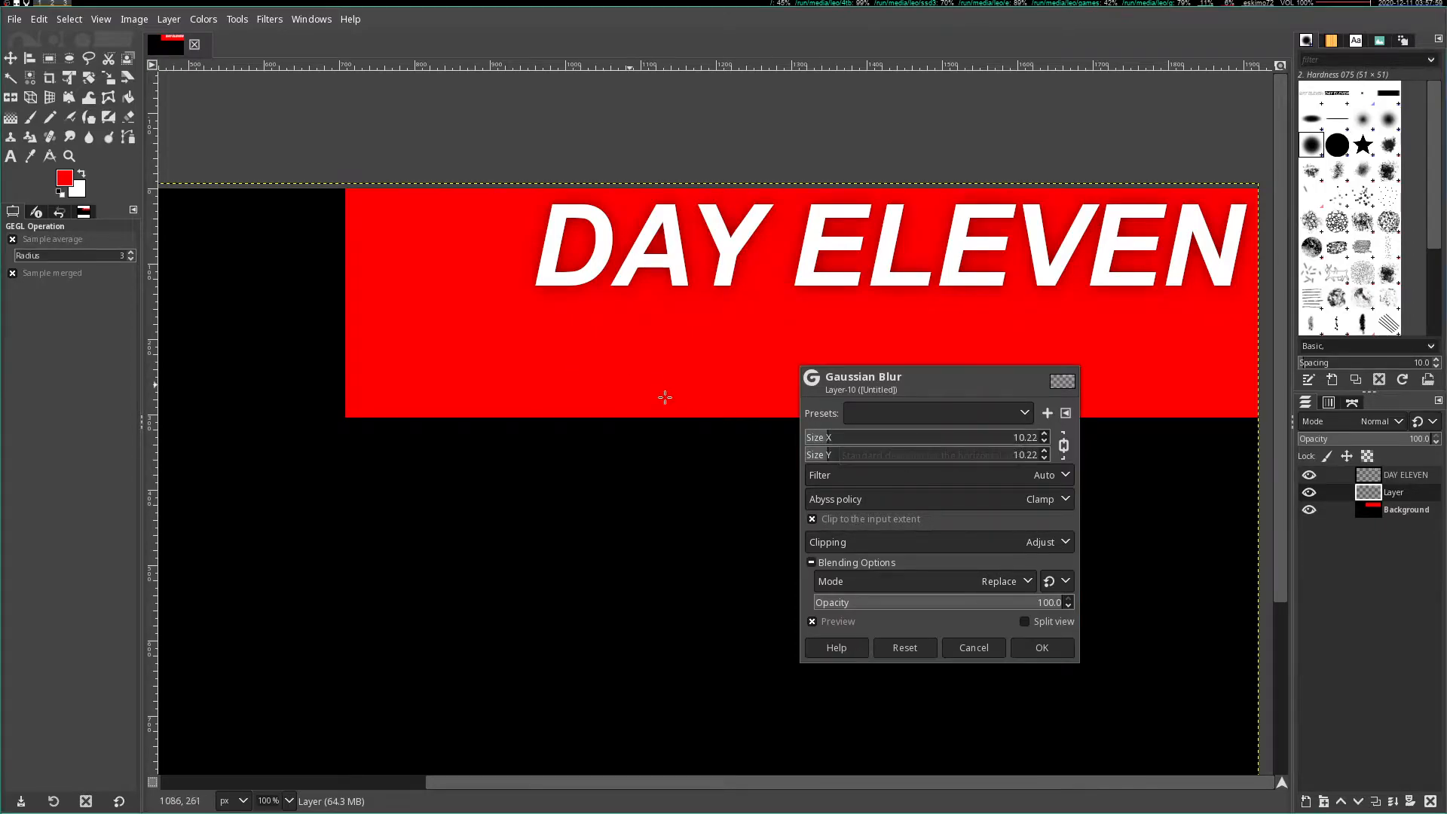
{"action": "left_click", "coordinate": [1037, 648]}
{"action": "scroll", "coordinate": [680, 513], "scroll_direction": "down", "scroll_amount": 2}
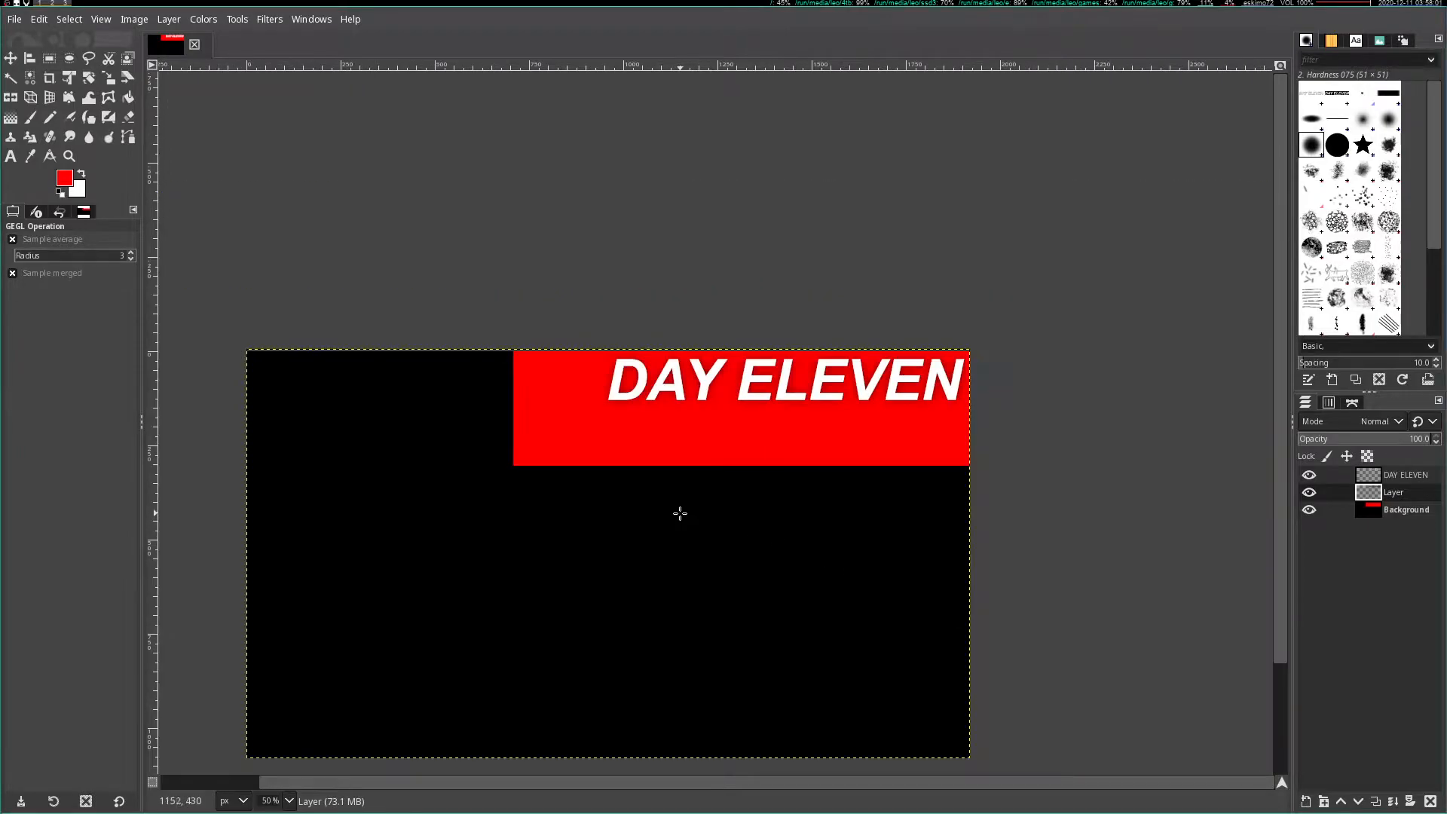
- Paste a copy of the blurred shadow onto its own layer and anchor it to strengthen the shadow
{"action": "key", "text": "ctrl+c"}
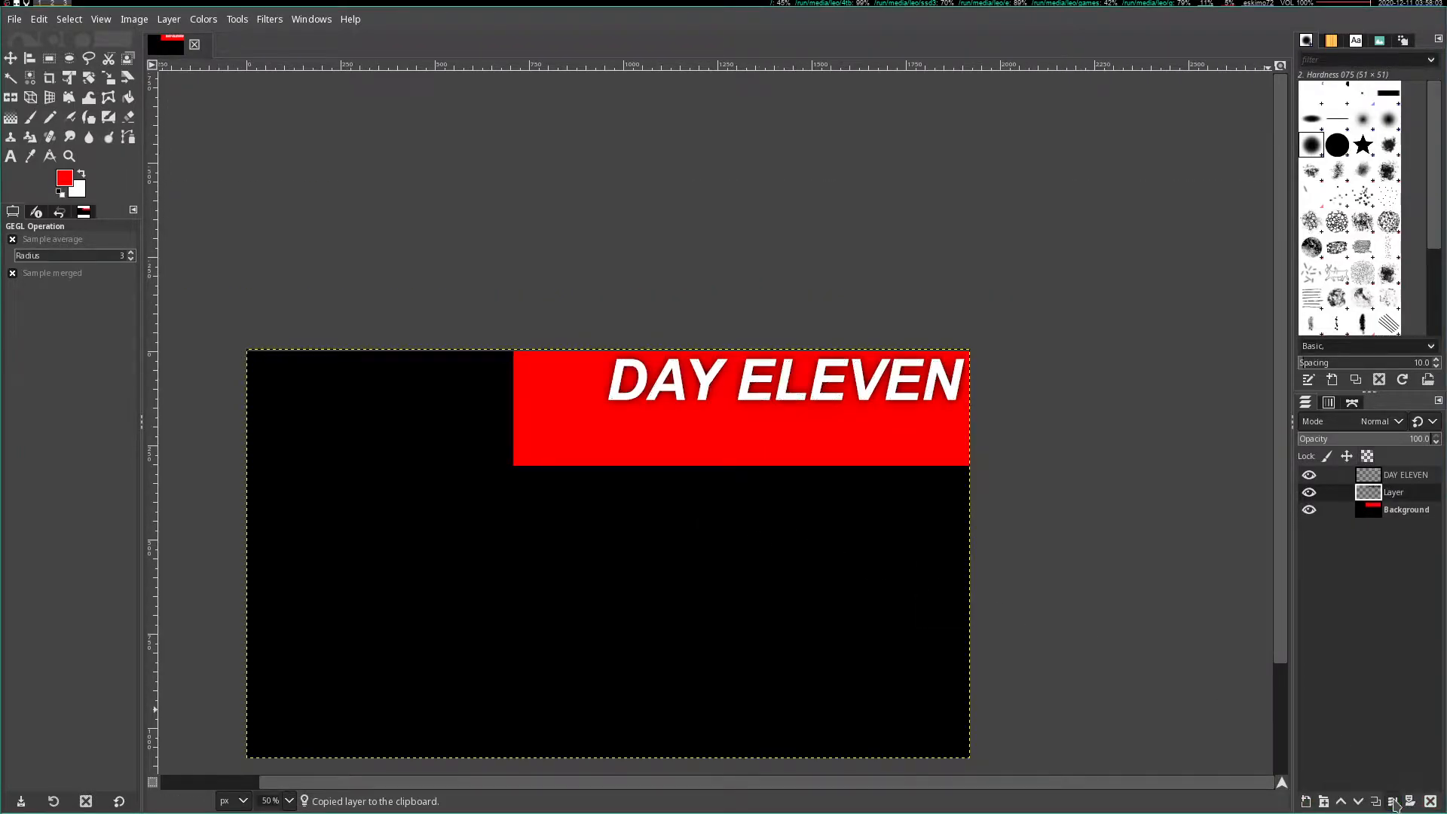
{"action": "key", "text": "ctrl+v"}
{"action": "left_click", "coordinate": [1393, 801]}
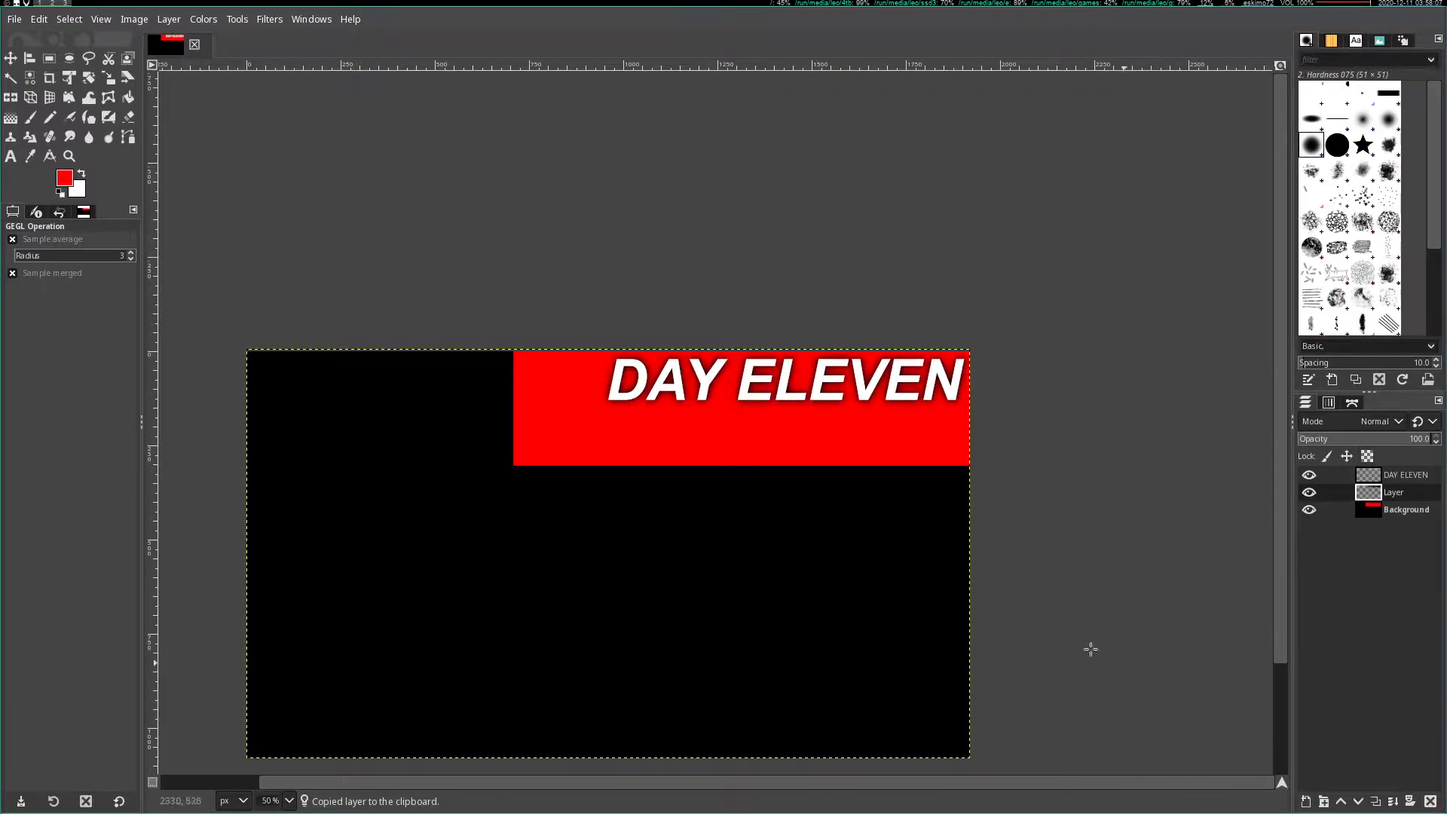
- Set the foreground colour to black (000000) and bucket-fill the red rectangle on the Background layer
{"action": "left_click", "coordinate": [1405, 511]}
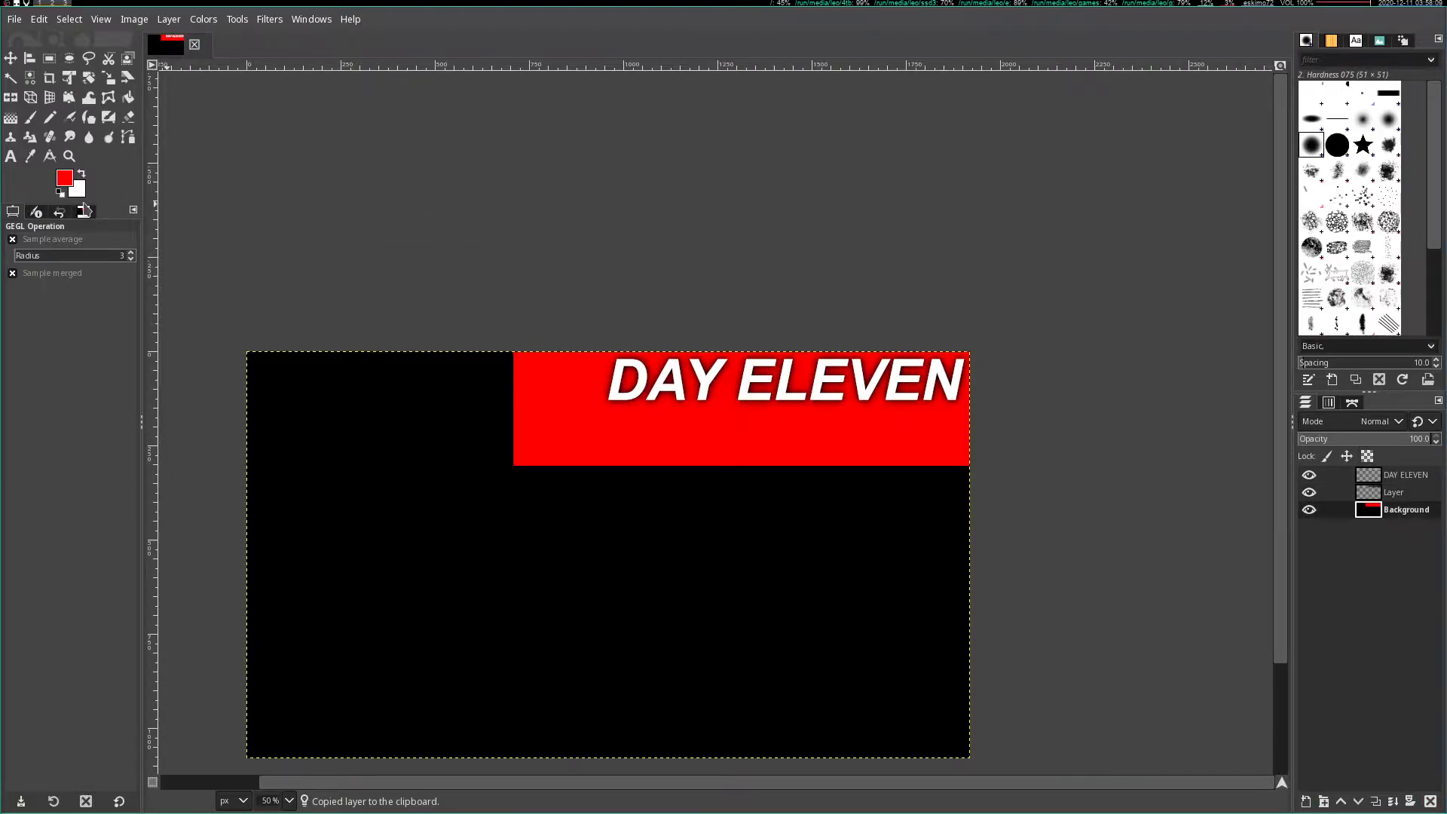
{"action": "left_click", "coordinate": [67, 183]}
{"action": "left_click", "coordinate": [700, 548]}
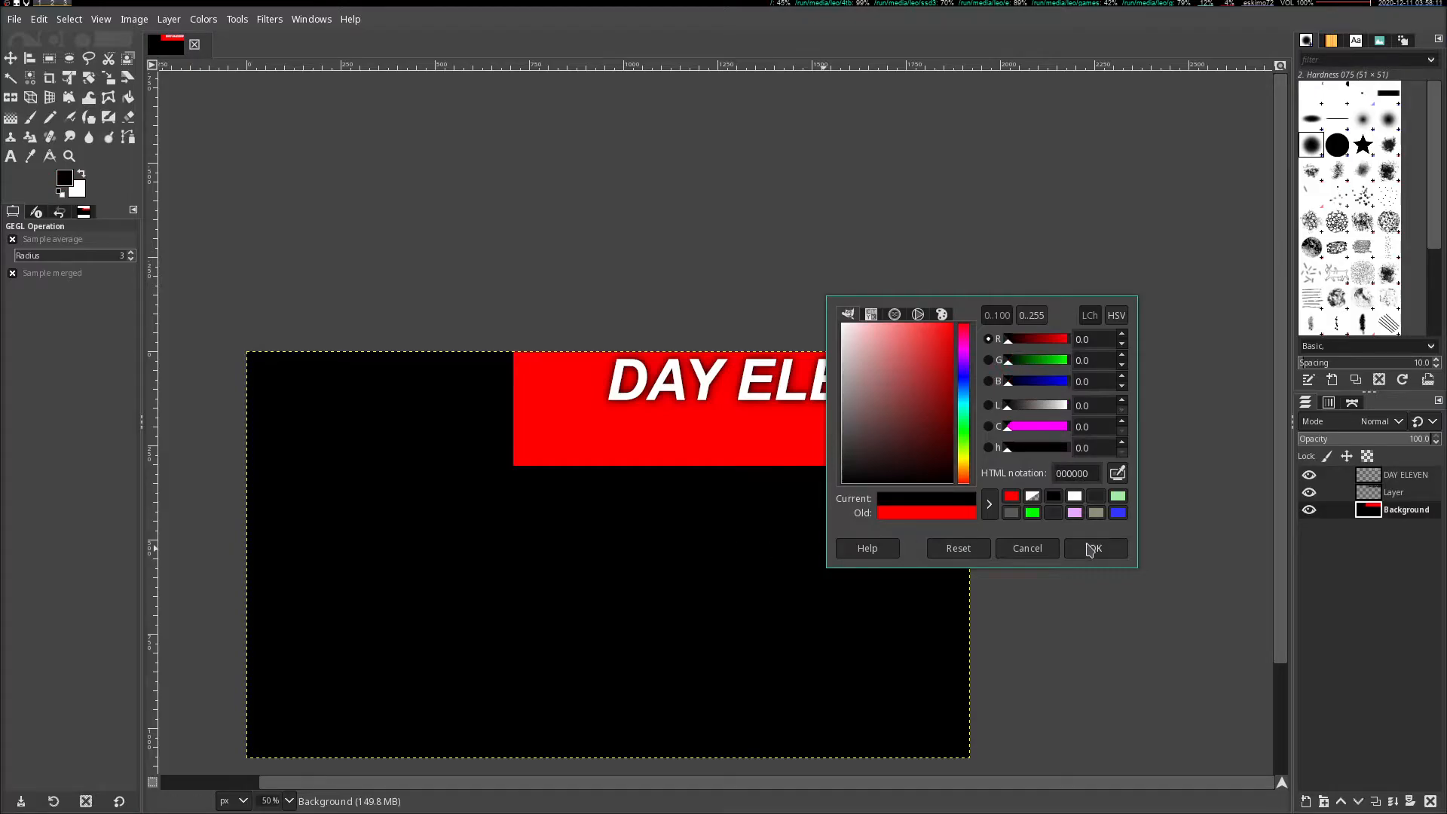
{"action": "left_click", "coordinate": [1093, 548]}
{"action": "left_click", "coordinate": [128, 97]}
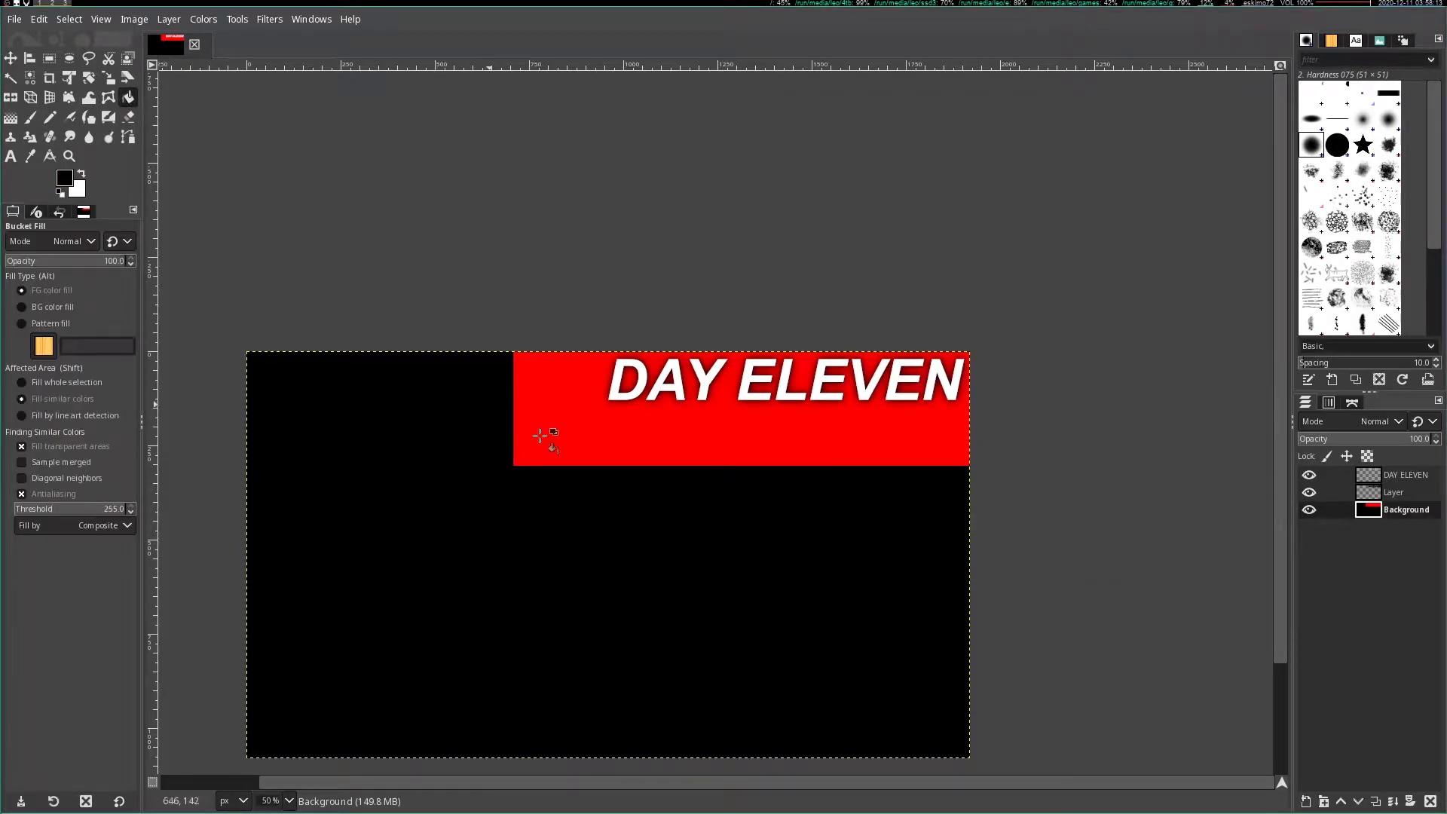
{"action": "left_click", "coordinate": [614, 437]}
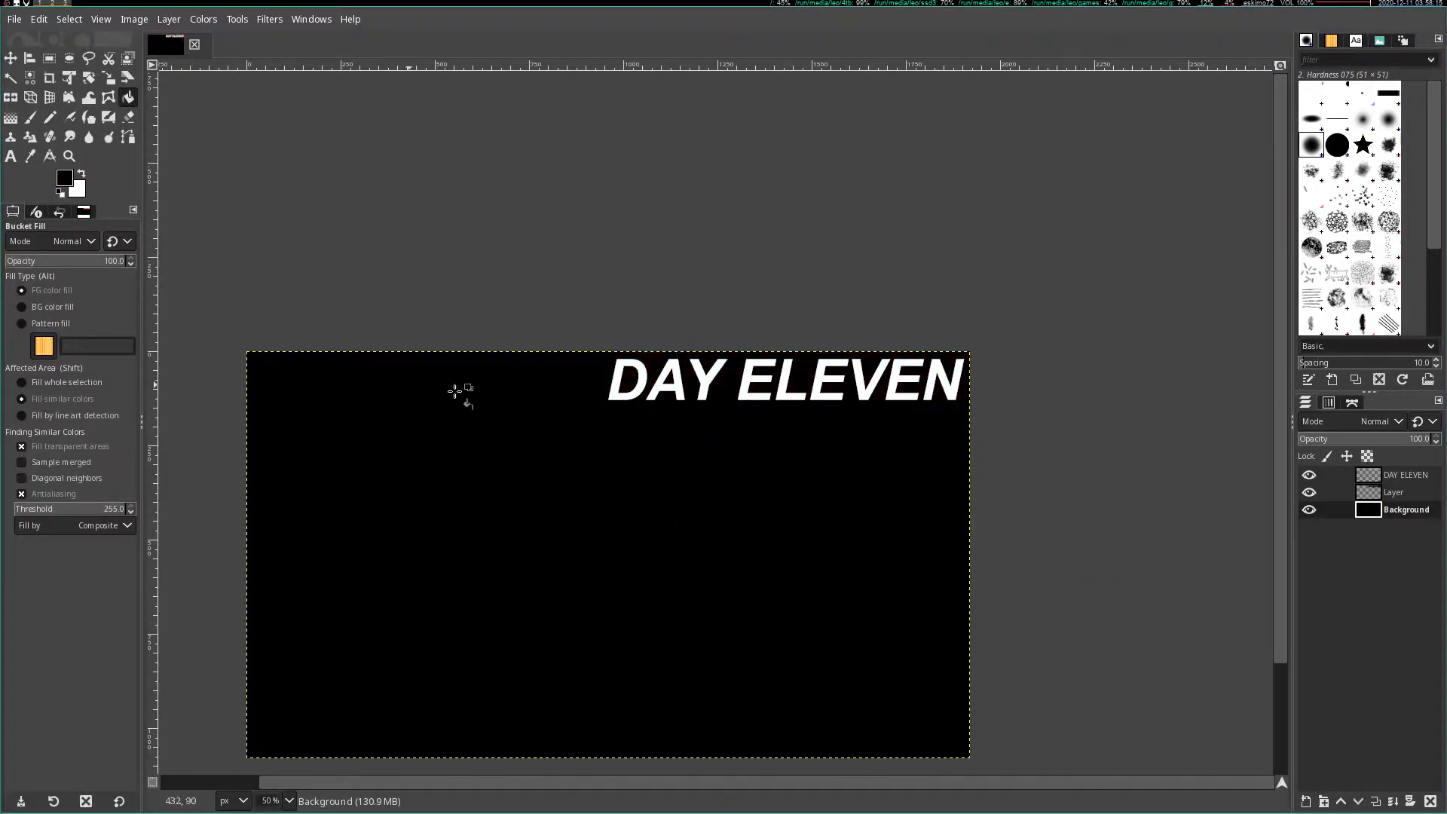
{"action": "scroll", "coordinate": [879, 217], "scroll_direction": "down", "scroll_amount": 1, "text": "ctrl"}
{"action": "scroll", "coordinate": [709, 471], "scroll_direction": "up", "scroll_amount": 2, "text": "ctrl"}
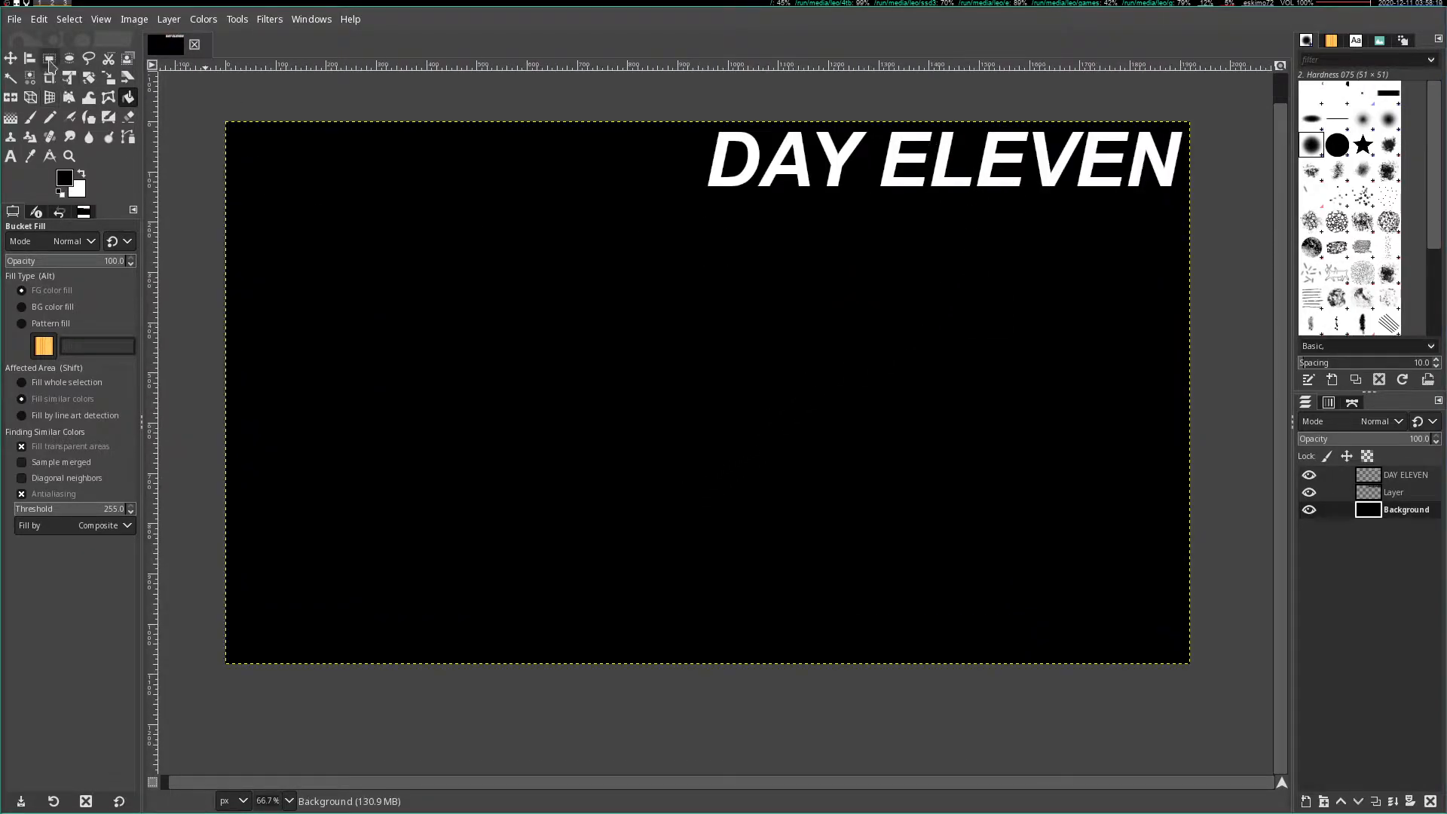
- Set the foreground colour to red, try filling the whole Background layer with it, and undo the fill
{"action": "left_click", "coordinate": [71, 184]}
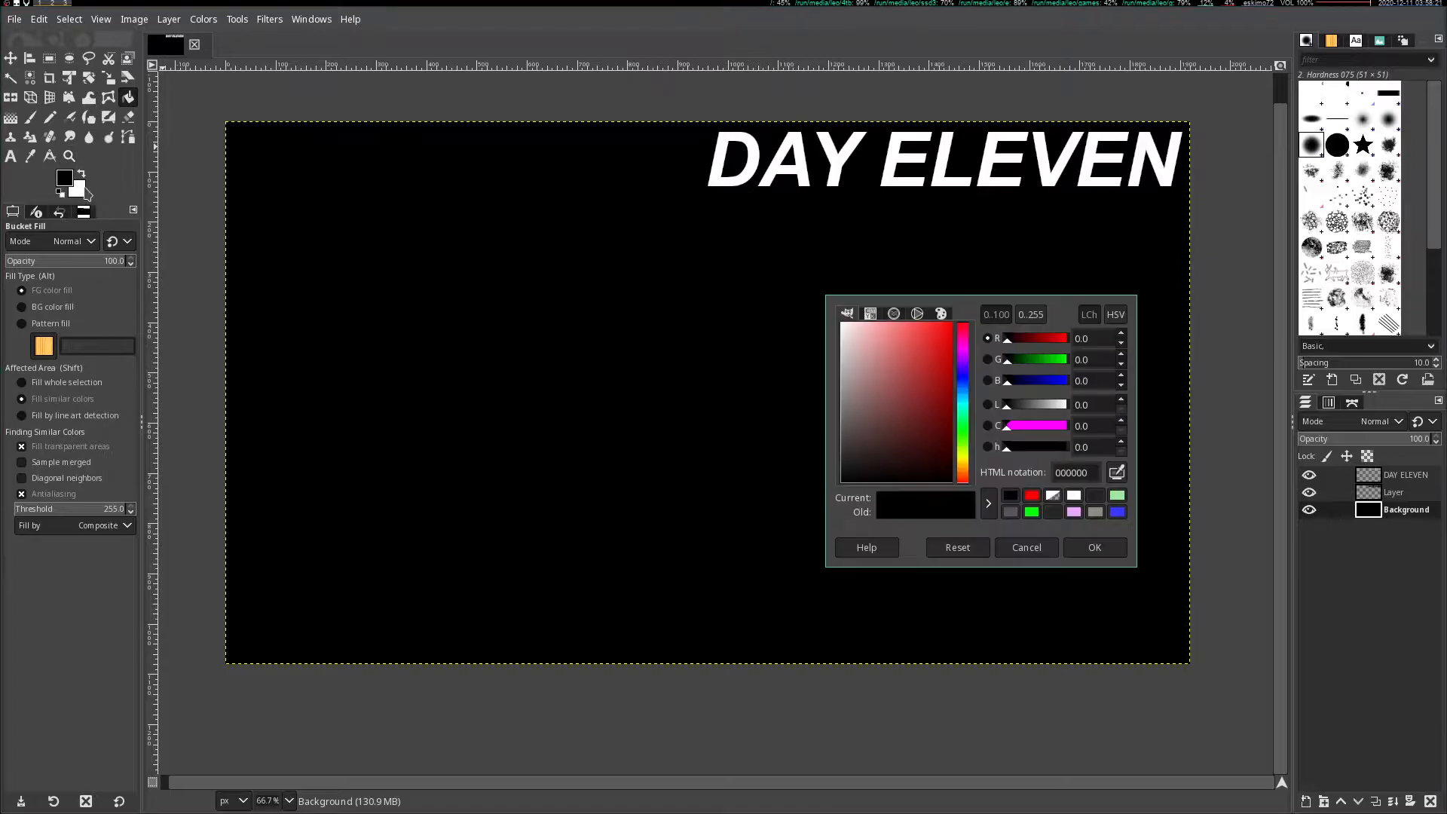
{"action": "left_click", "coordinate": [1031, 495]}
{"action": "left_click", "coordinate": [1094, 547]}
{"action": "left_click", "coordinate": [381, 226]}
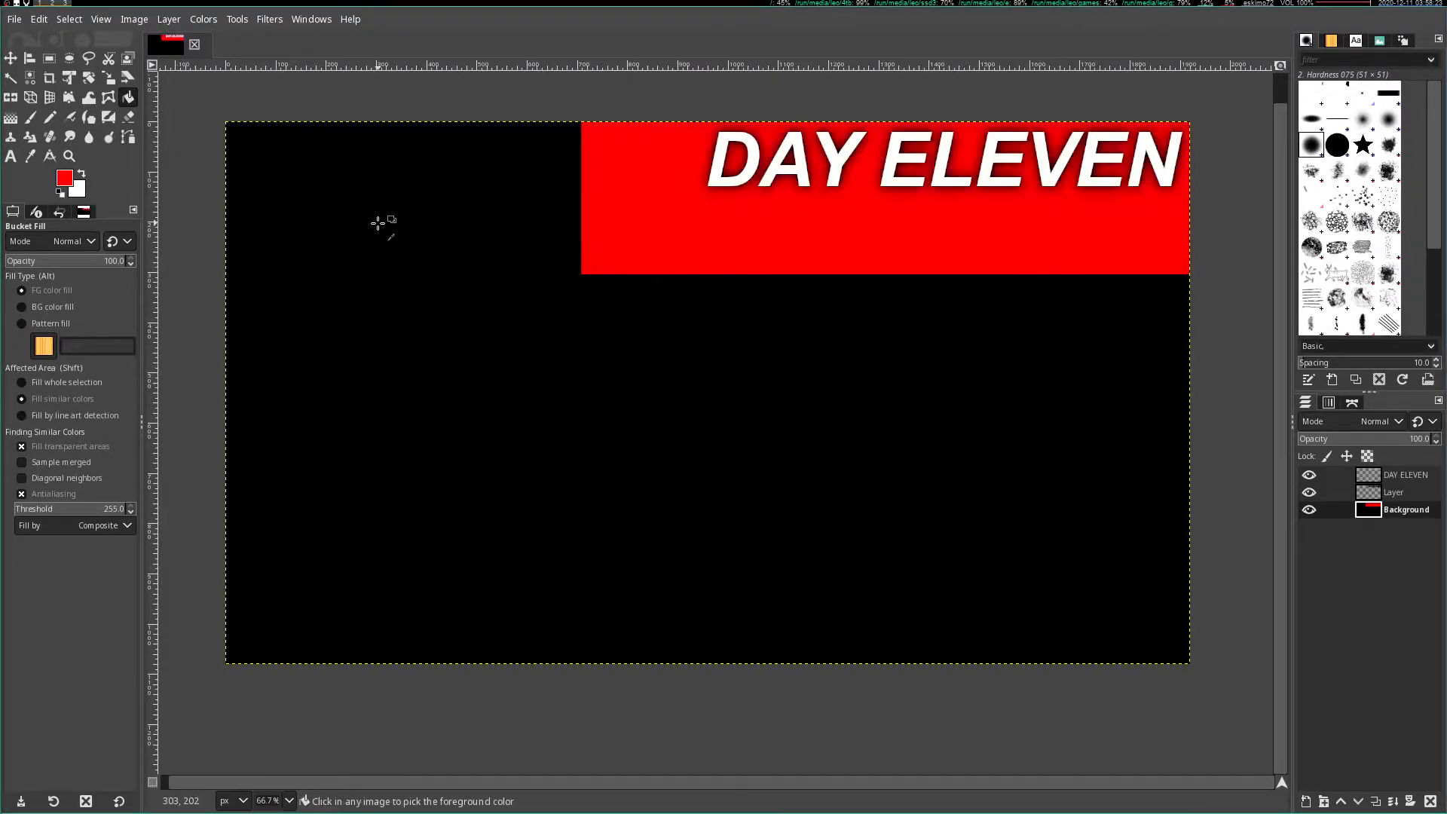
{"action": "left_click", "coordinate": [665, 196]}
{"action": "key", "text": "ctrl+z"}
{"action": "left_click", "coordinate": [444, 308]}
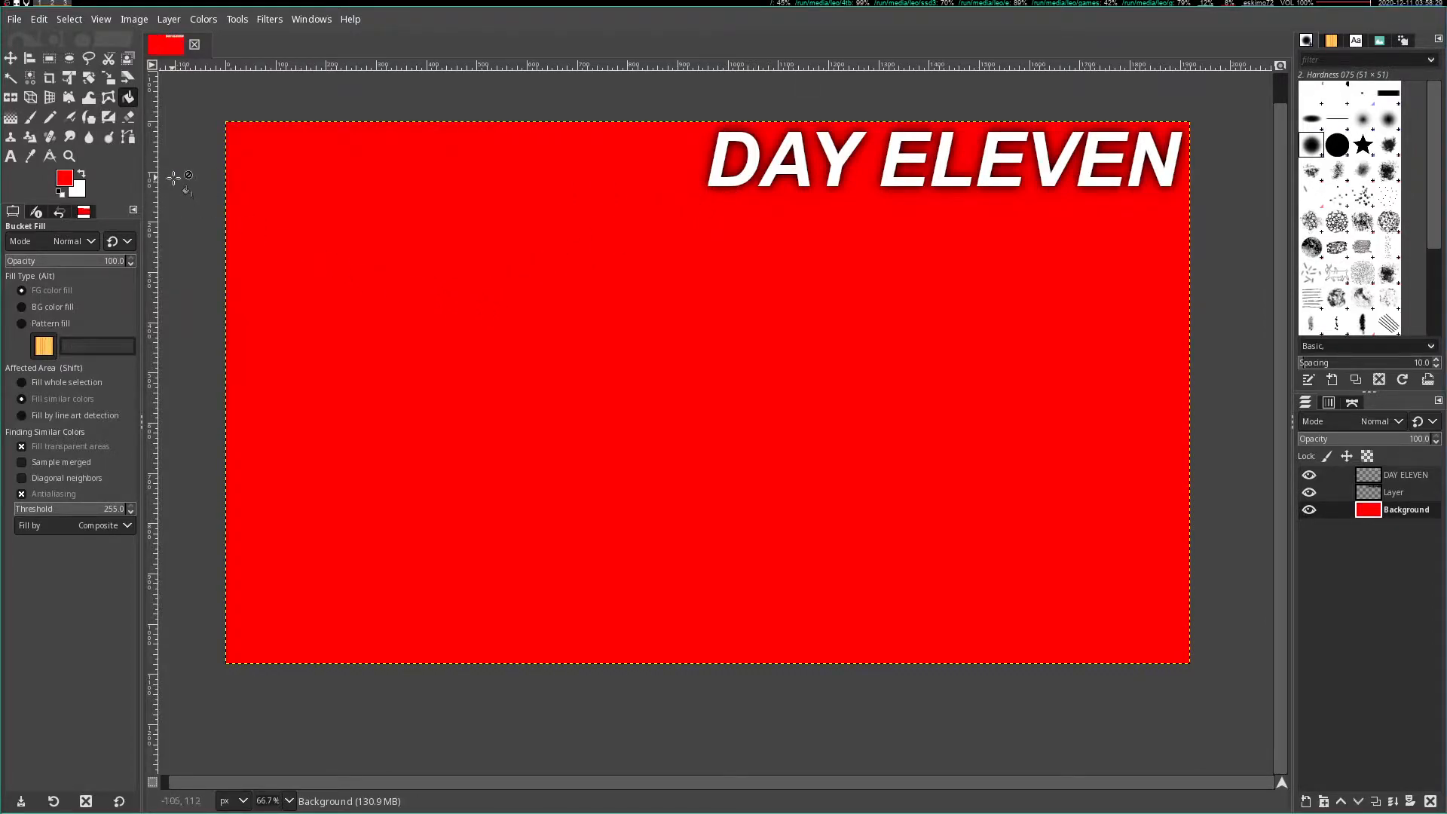
{"action": "key", "text": "ctrl+z"}
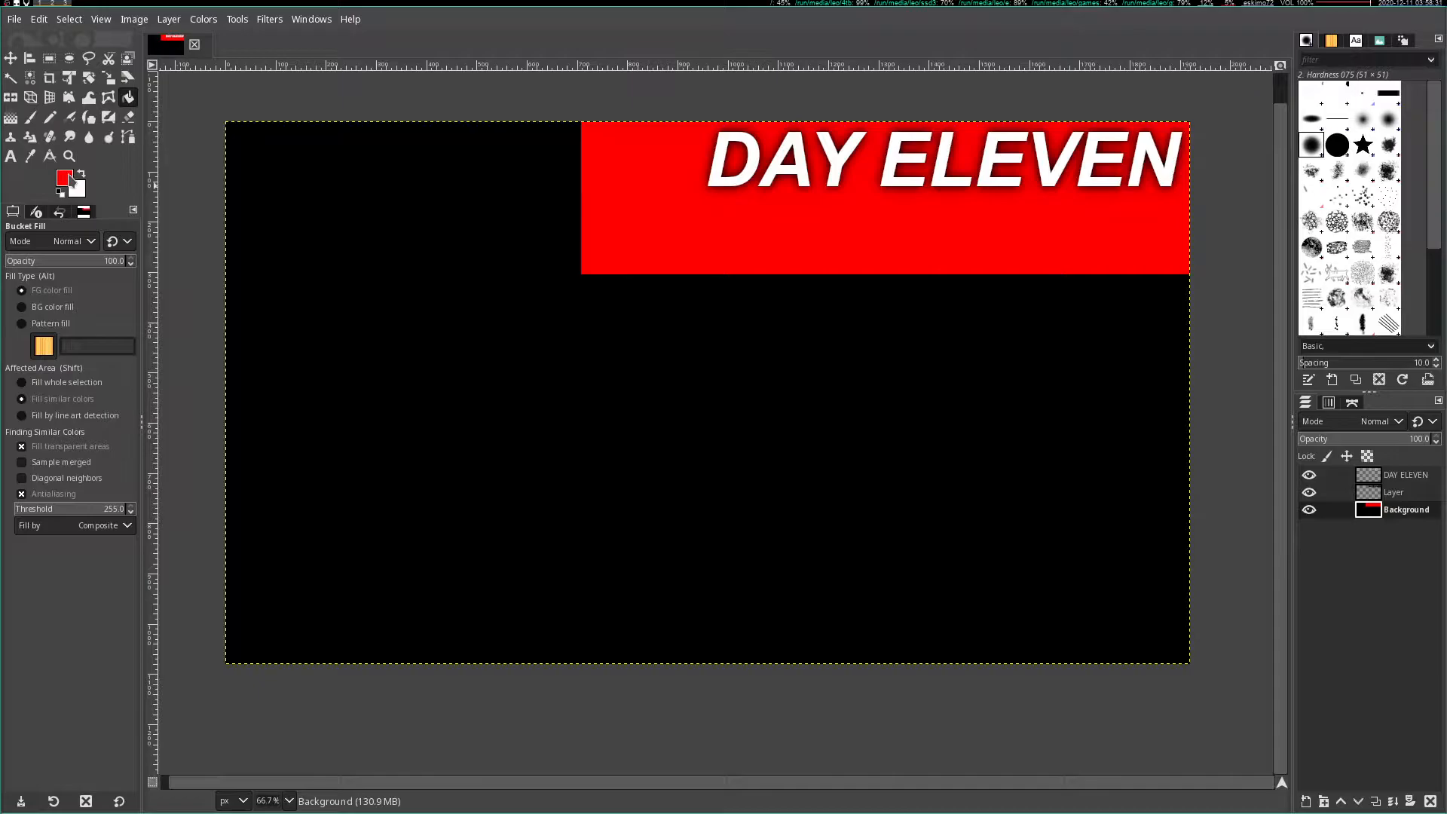
{"action": "left_click", "coordinate": [66, 180]}
{"action": "left_click_drag", "start_coordinate": [897, 445], "coordinate": [799, 541]}
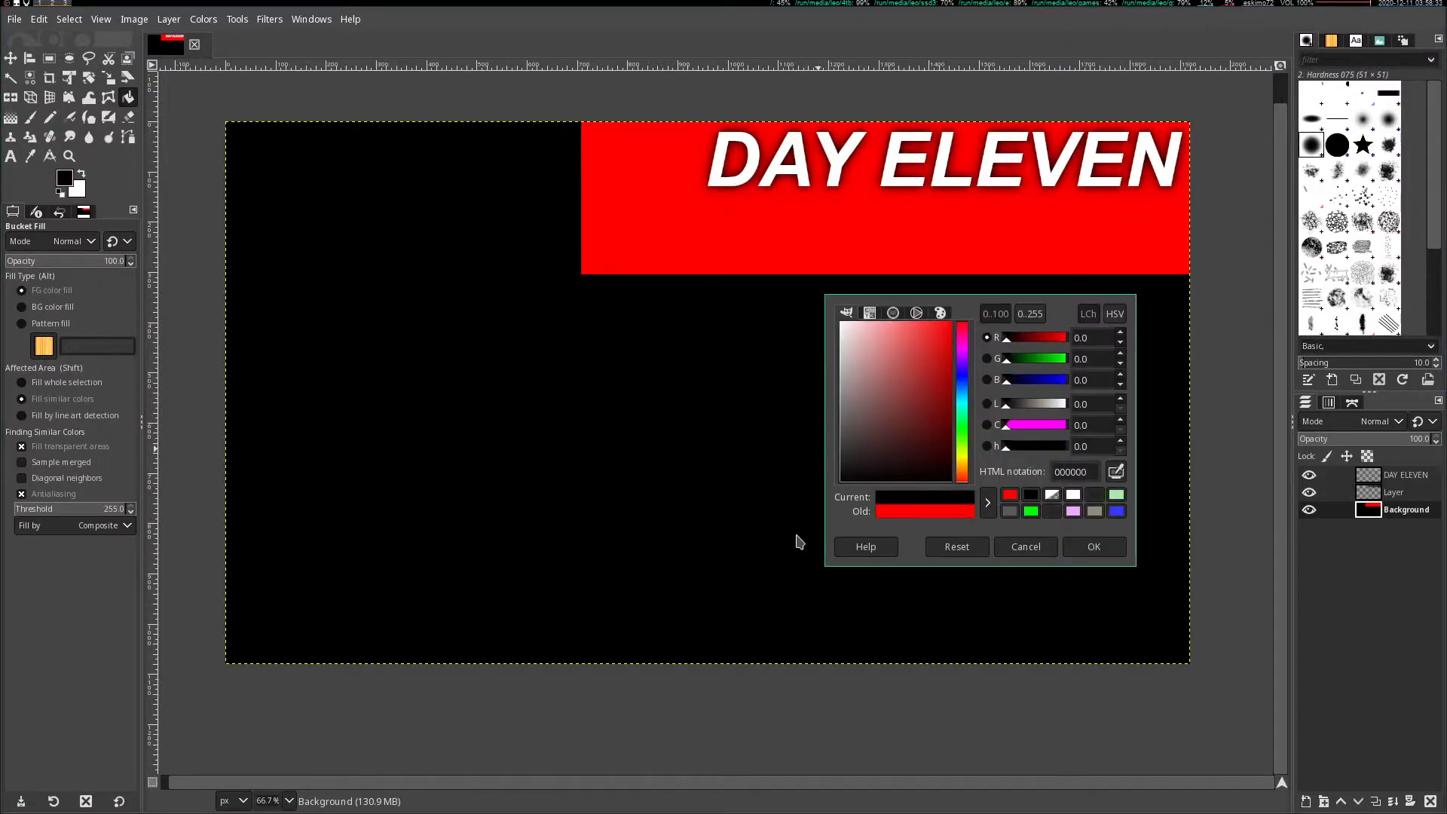
{"action": "left_click", "coordinate": [1025, 546]}
{"action": "left_click", "coordinate": [707, 423]}
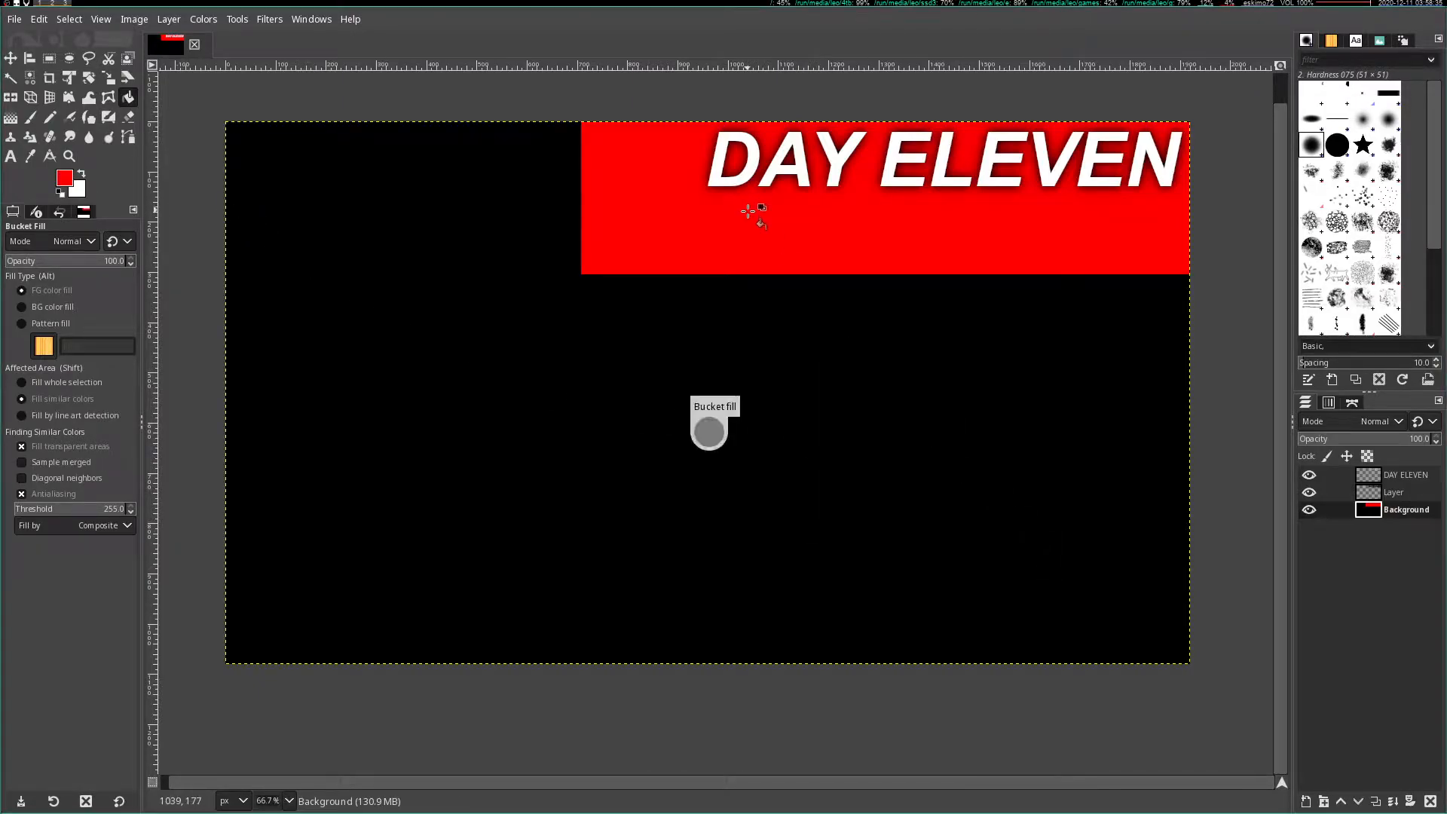
{"action": "key", "text": "ctrl+z"}
- Pick black as the foreground colour and make the whole Background layer black with Bucket Fill
{"action": "left_click", "coordinate": [64, 181]}
{"action": "left_click_drag", "start_coordinate": [907, 370], "coordinate": [740, 584]}
{"action": "left_click", "coordinate": [1091, 546]}
{"action": "left_click", "coordinate": [687, 268]}
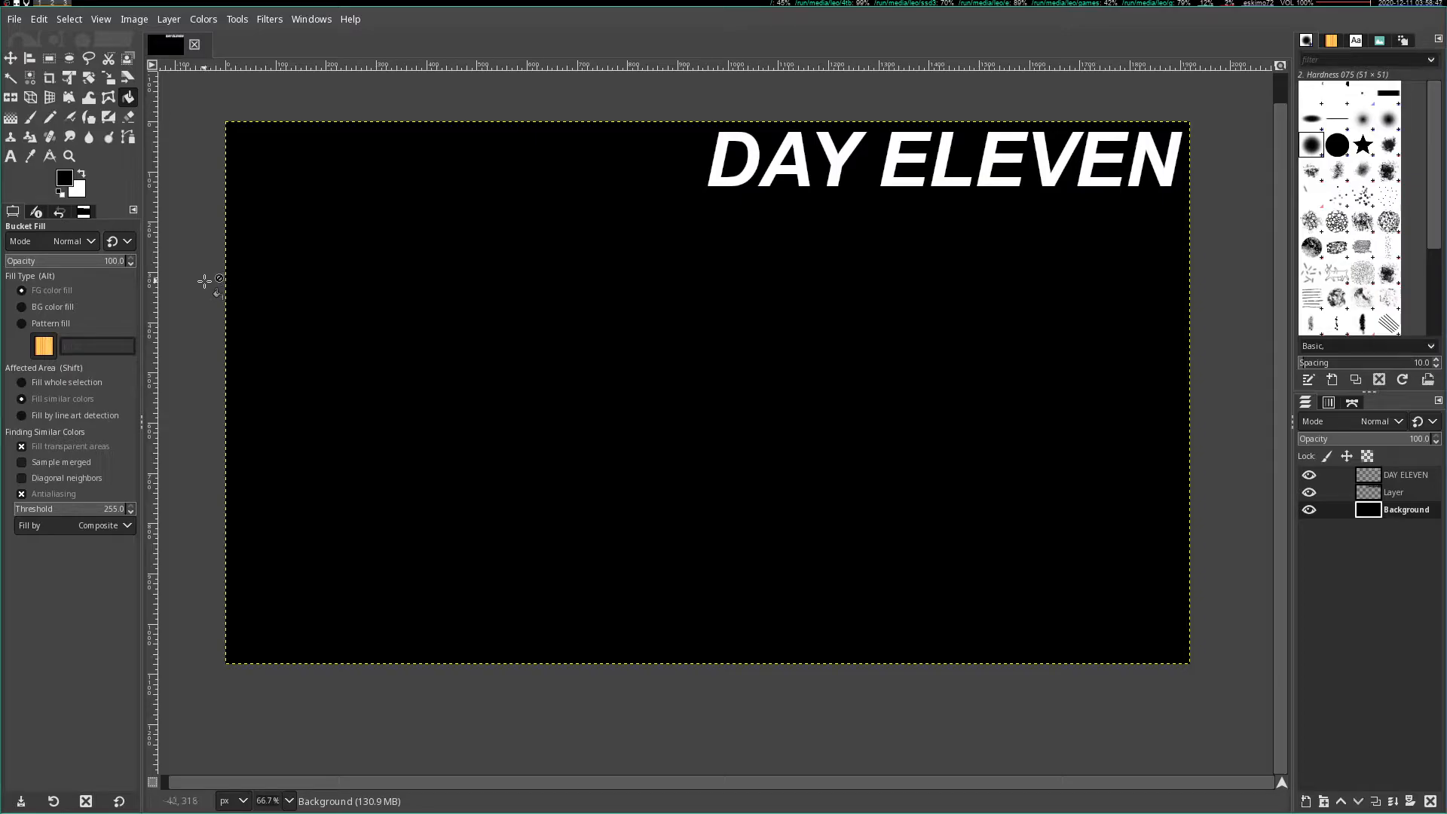
- Switch to an empty workspace and launch the Spectacle screenshot utility
{"action": "key", "text": "super+4"}
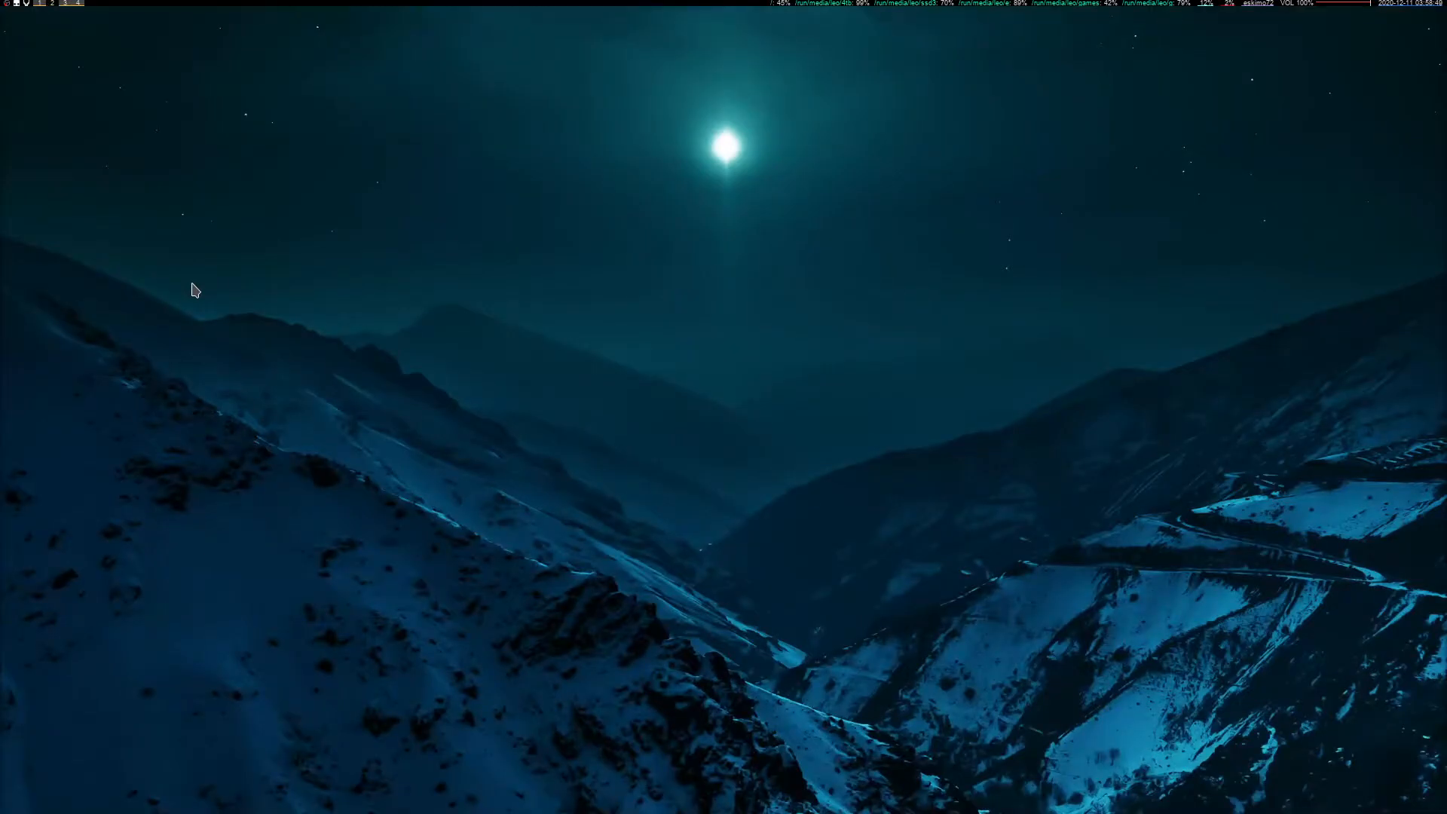
{"action": "key", "text": "super+d"}
{"action": "type", "text": "spect"}
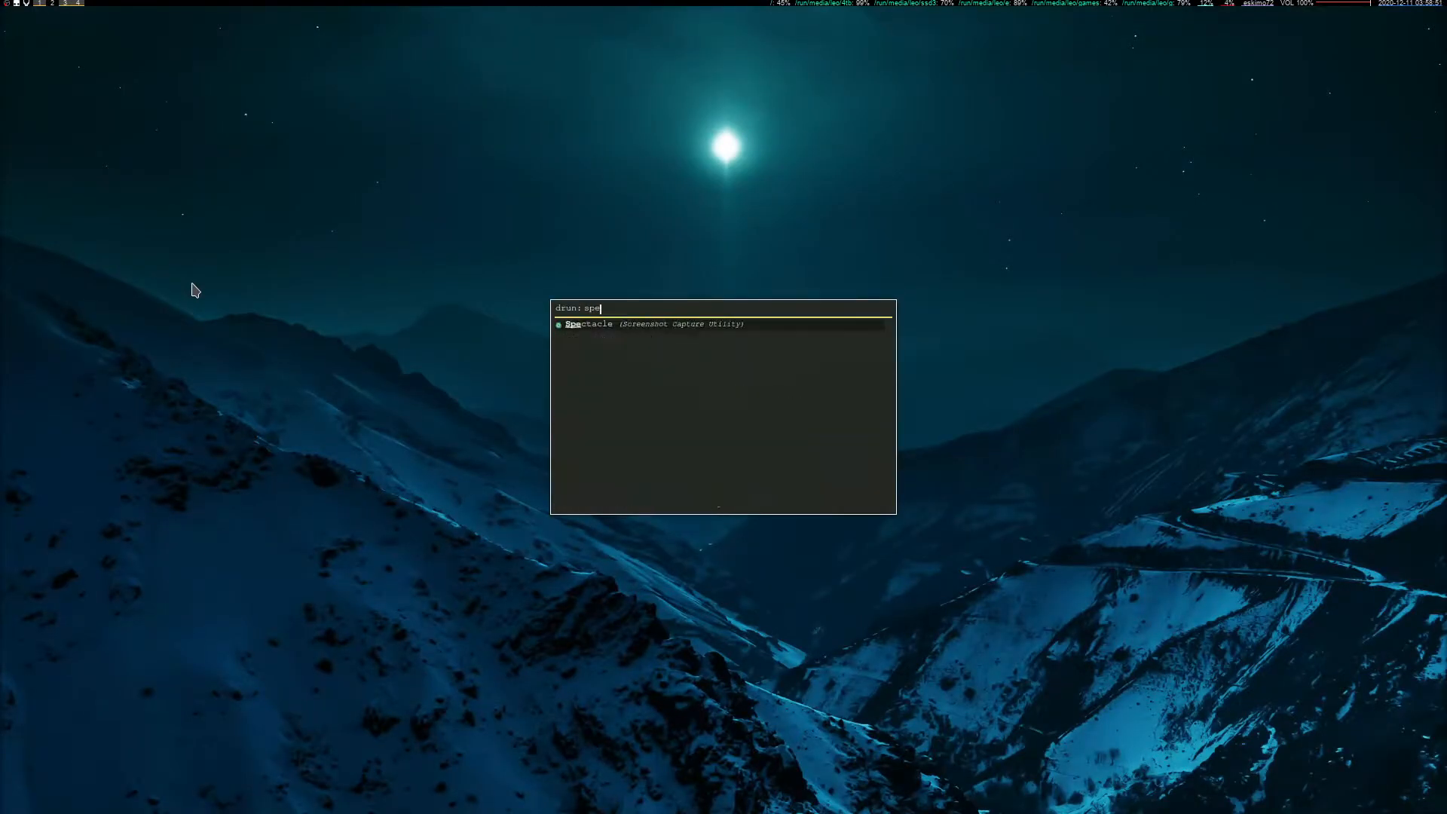
{"action": "key", "text": "Return"}
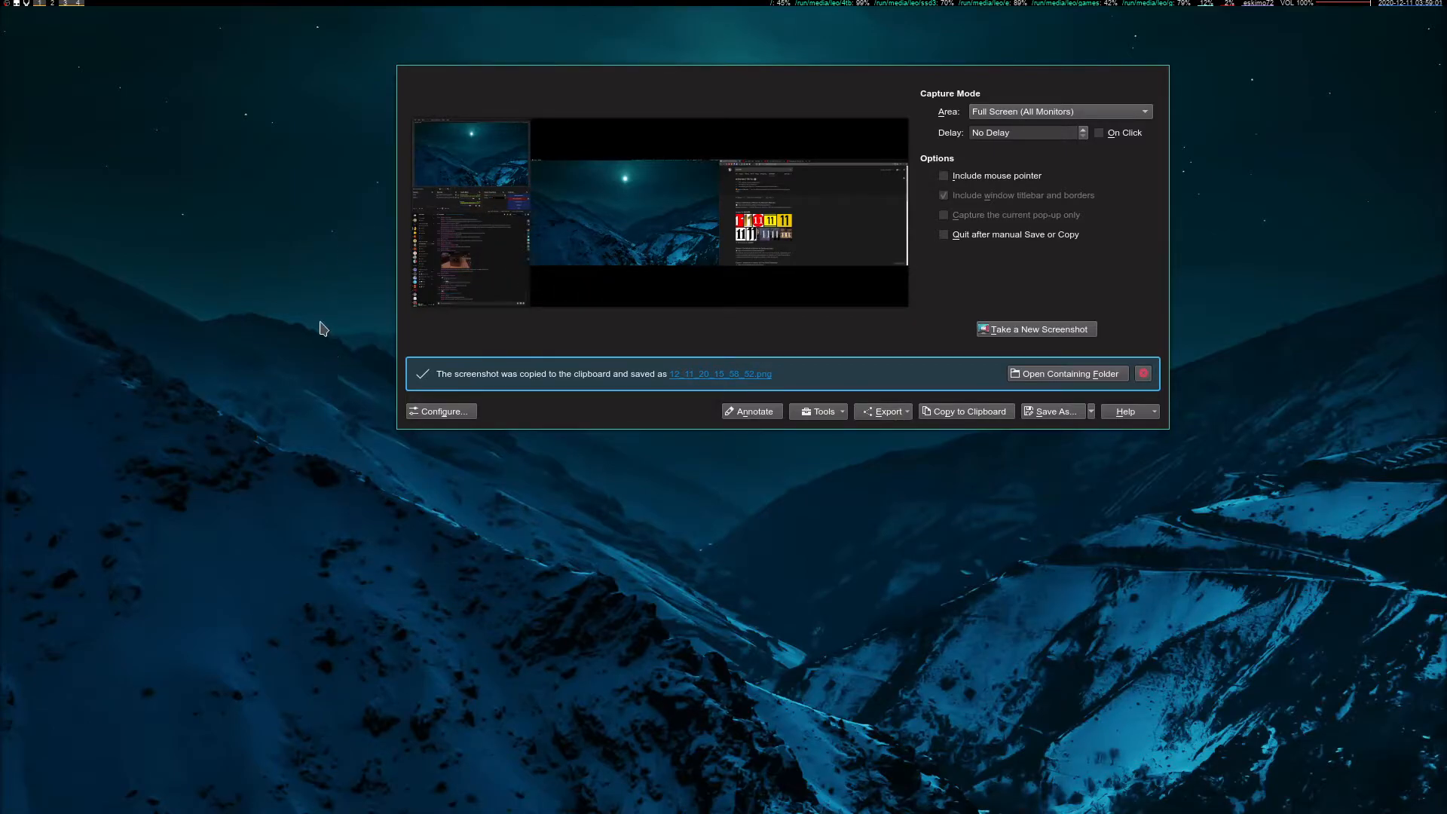
- Return to the GIMP workspace and capture a rectangular screenshot of the whole screen, about 1919 × 1080 px
{"action": "key", "text": "super+4"}
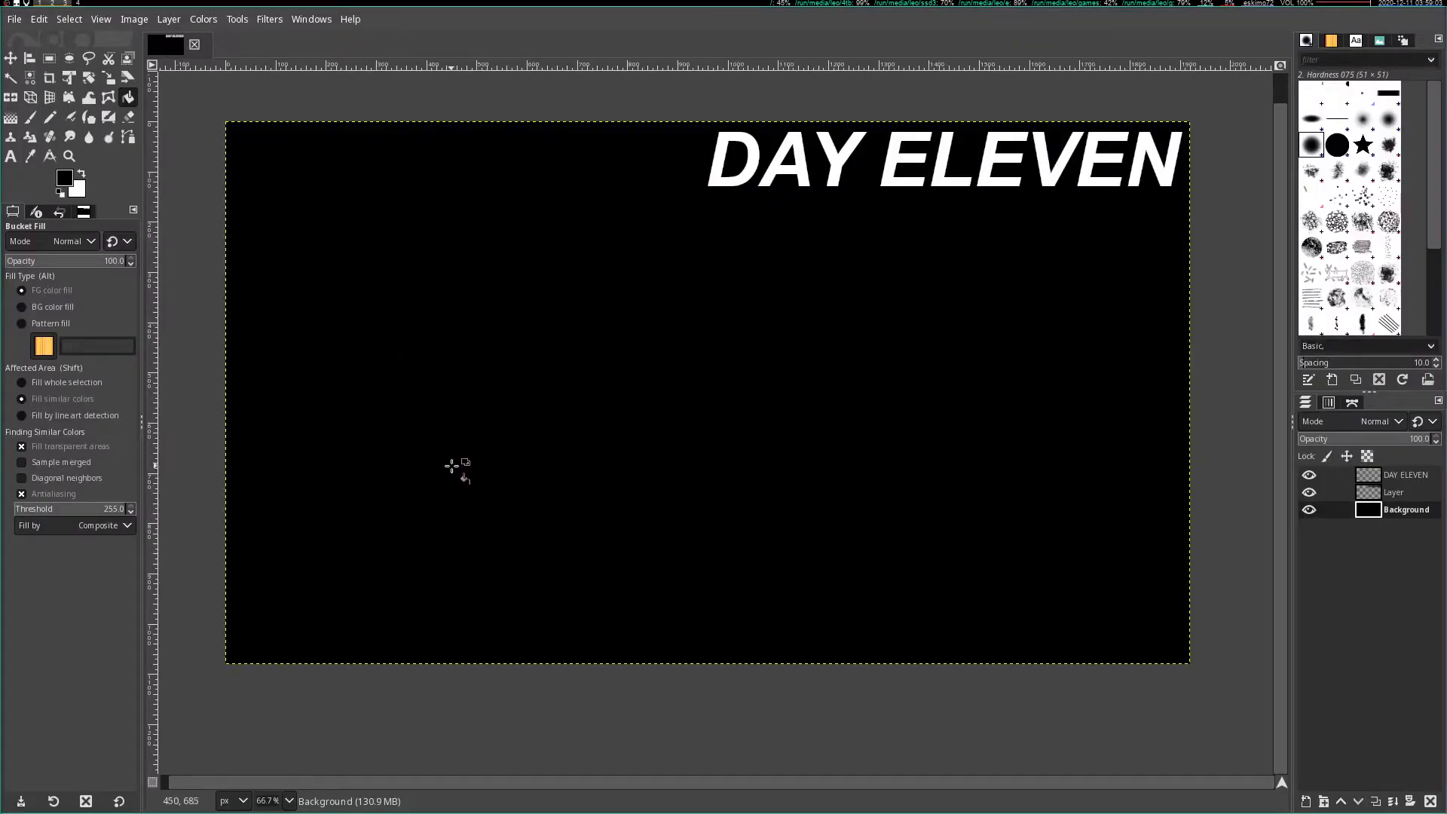
{"action": "key", "text": "Print"}
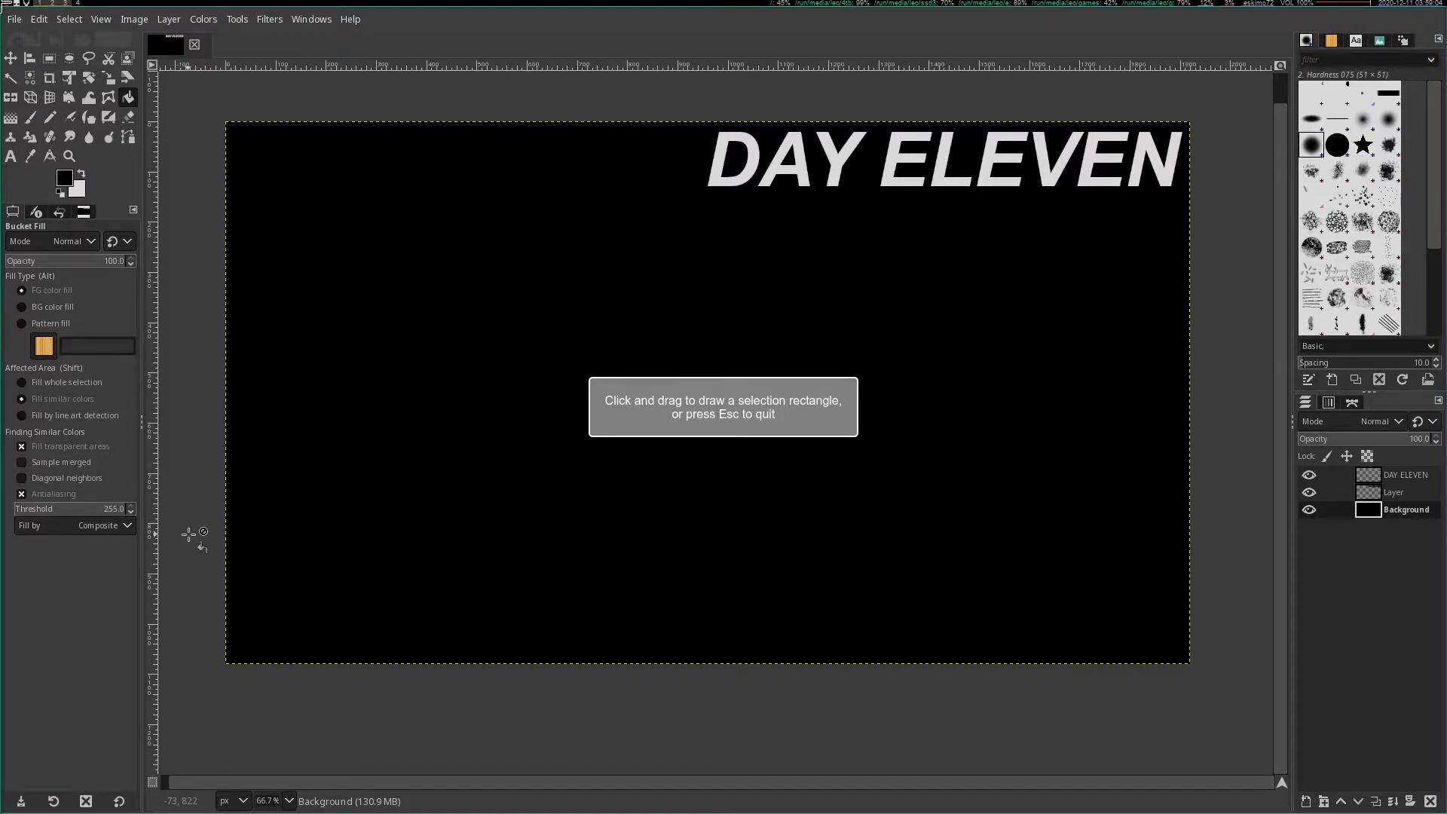
{"action": "left_click_drag", "start_coordinate": [2, 2], "coordinate": [1444, 811]}
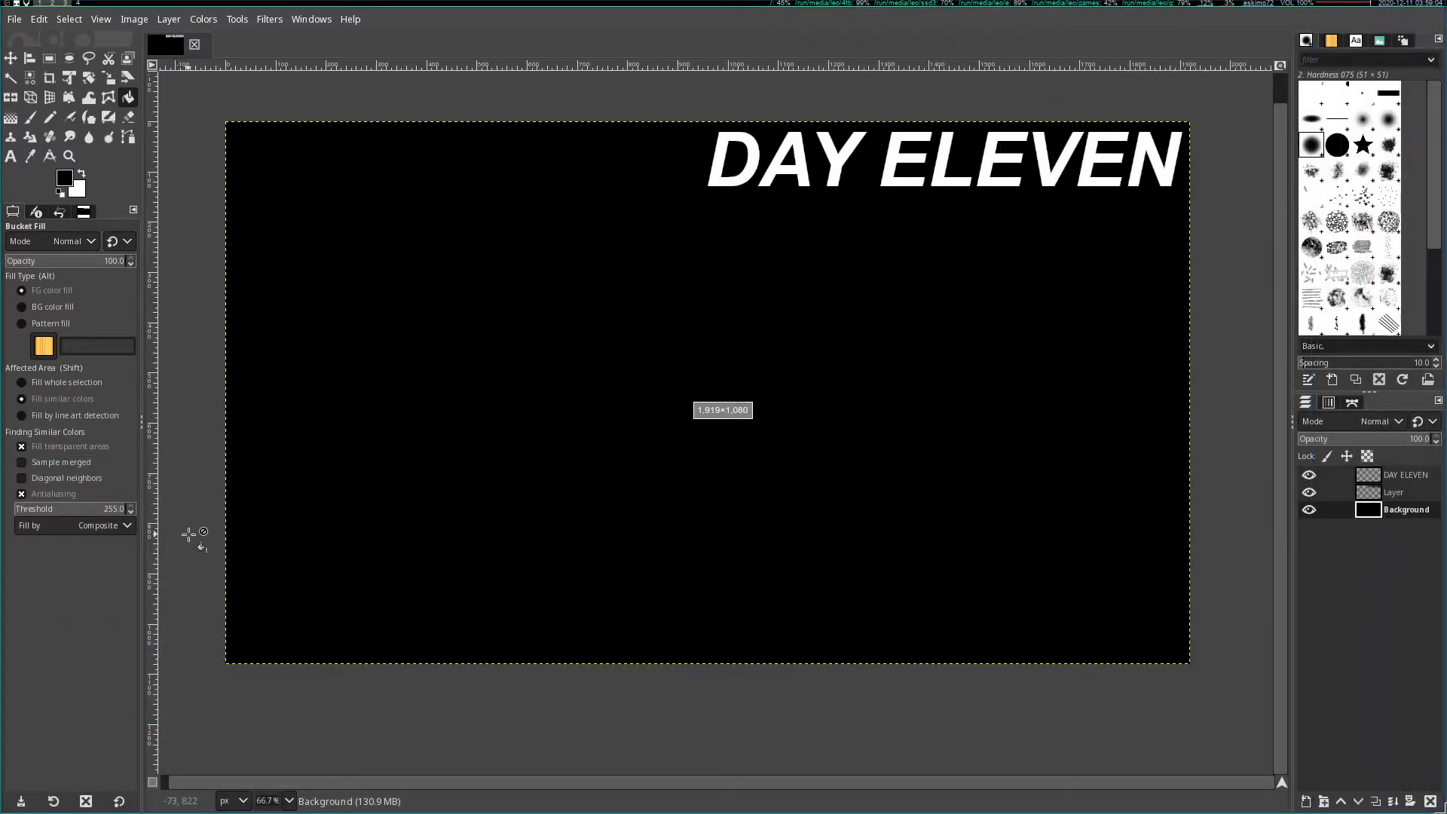
{"action": "key", "text": "Return"}
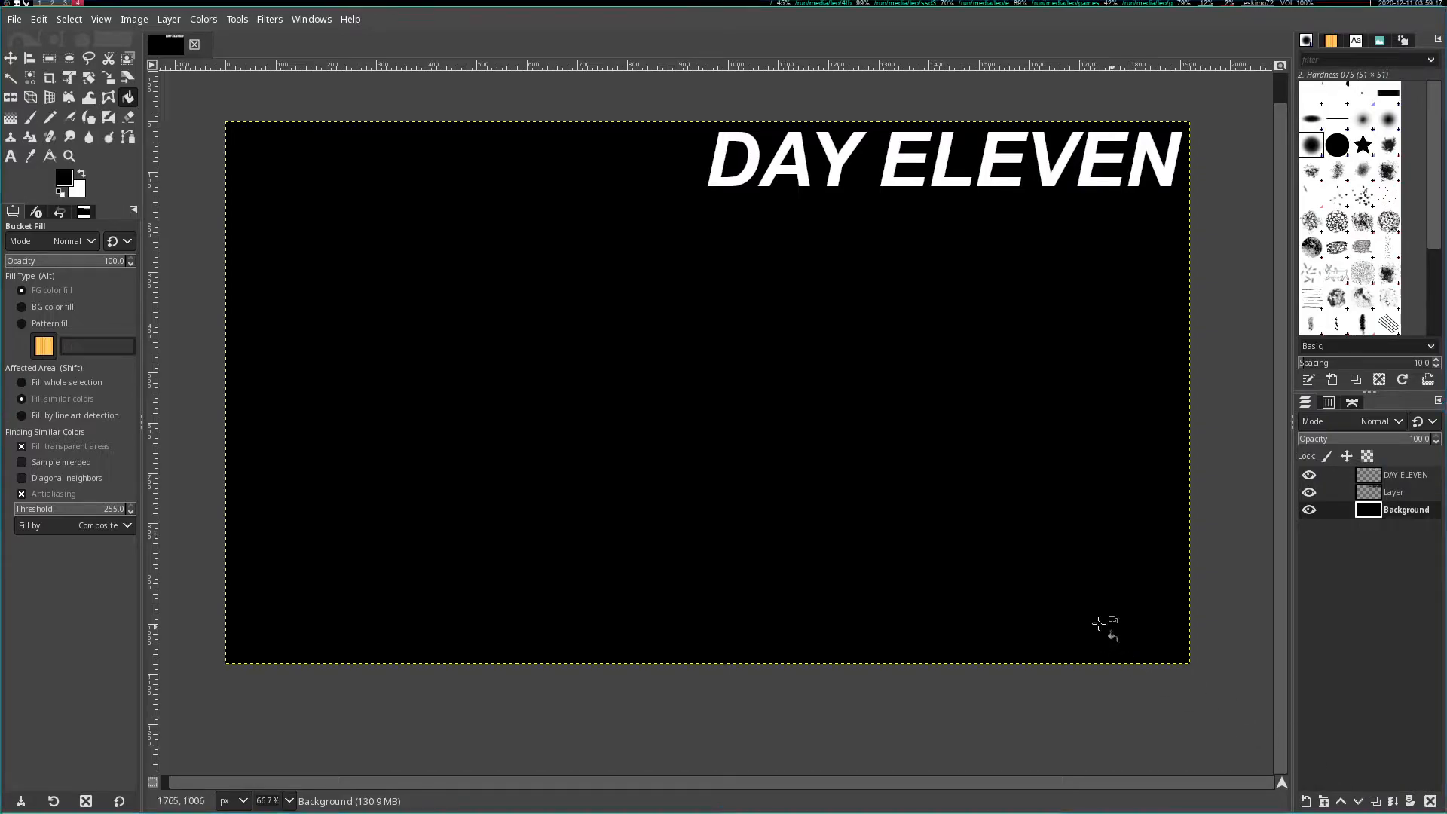
- Paste the captured screenshot over the Background layer as a floating selection
{"action": "key", "text": "ctrl+v"}
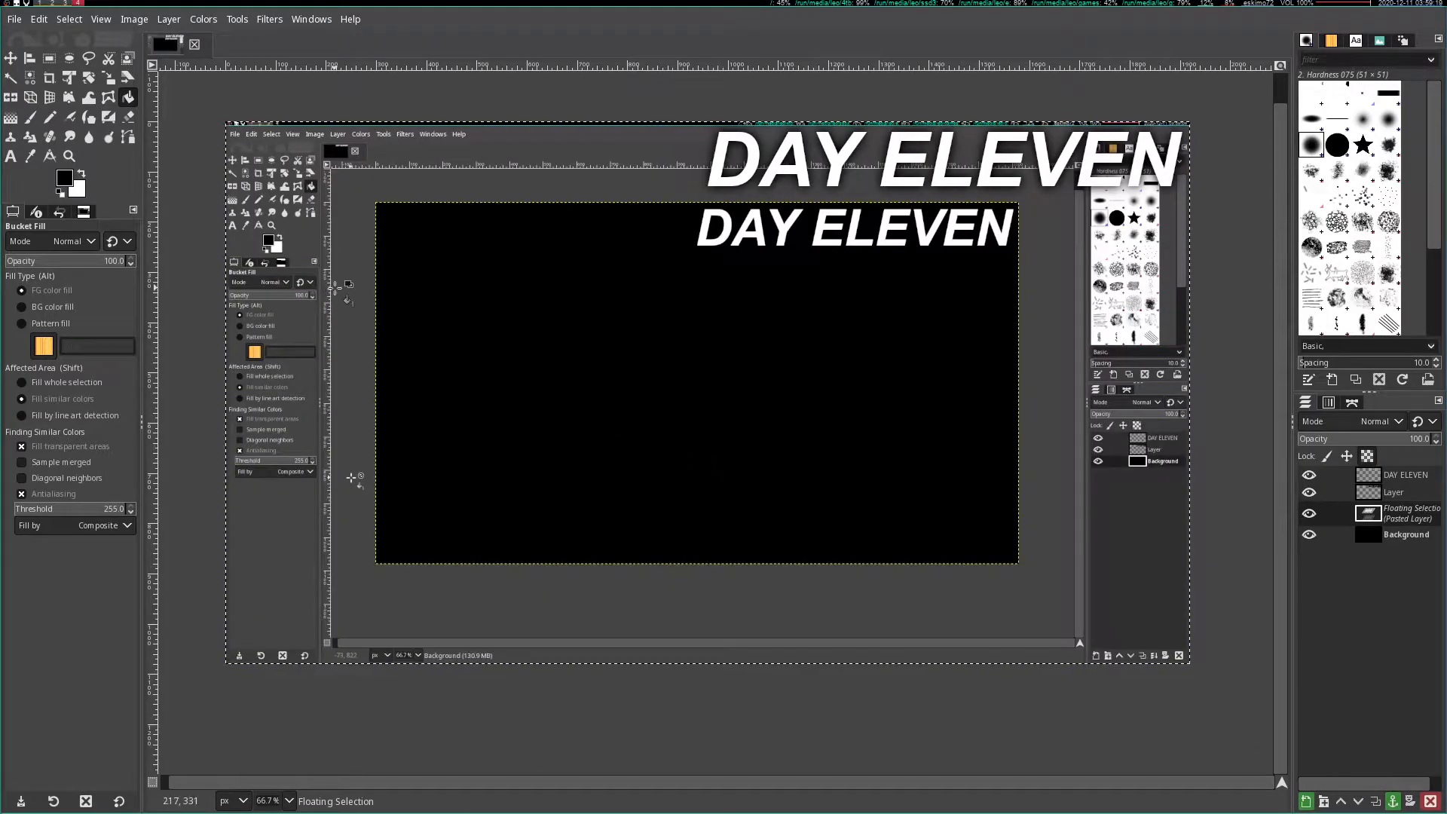
- Try scaling the pasted screenshot down to 1560 × 878 px and undo the scaling
{"action": "left_click", "coordinate": [108, 79]}
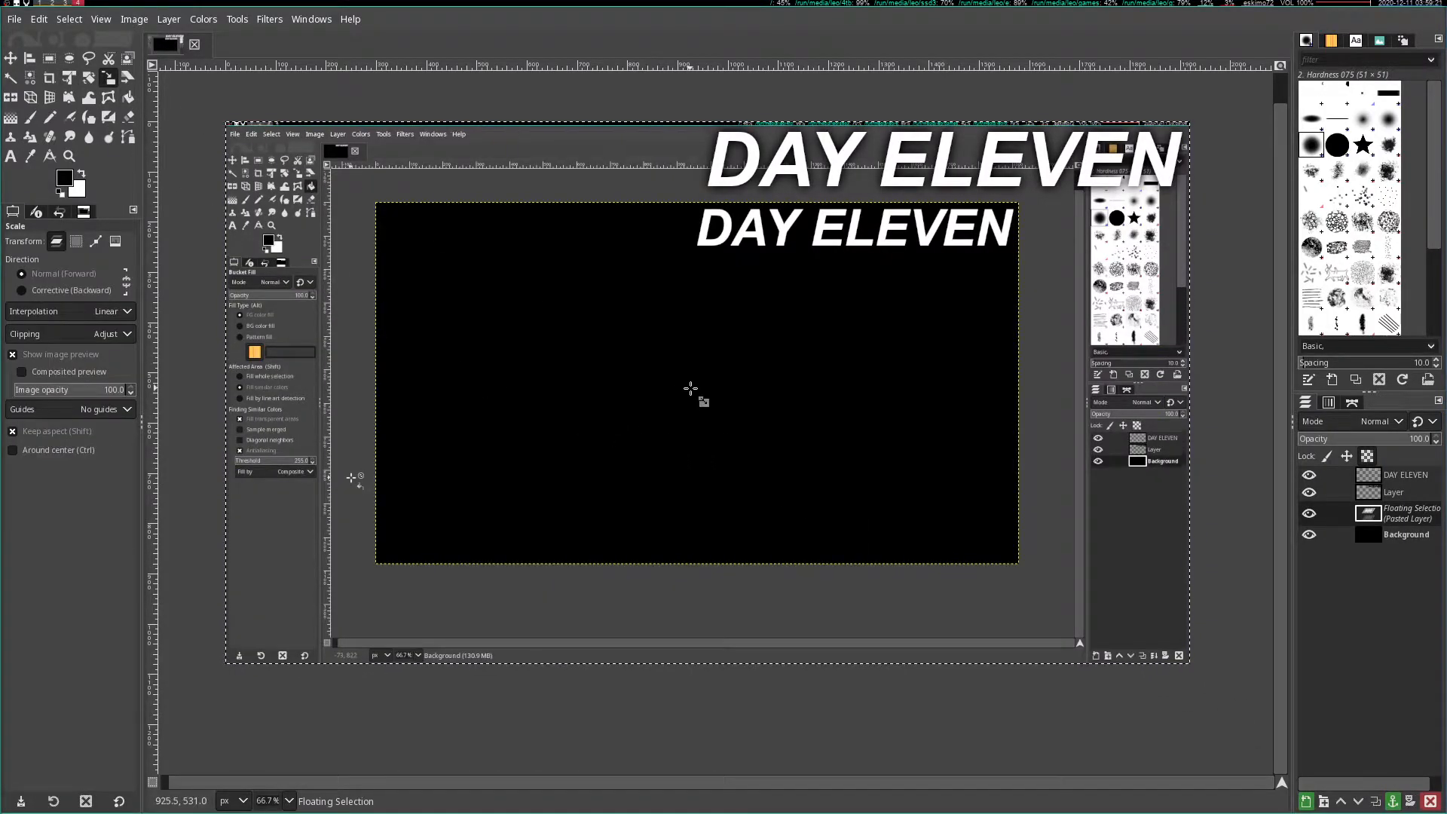
{"action": "left_click", "coordinate": [691, 392]}
{"action": "left_click_drag", "start_coordinate": [195, 391], "coordinate": [315, 405]}
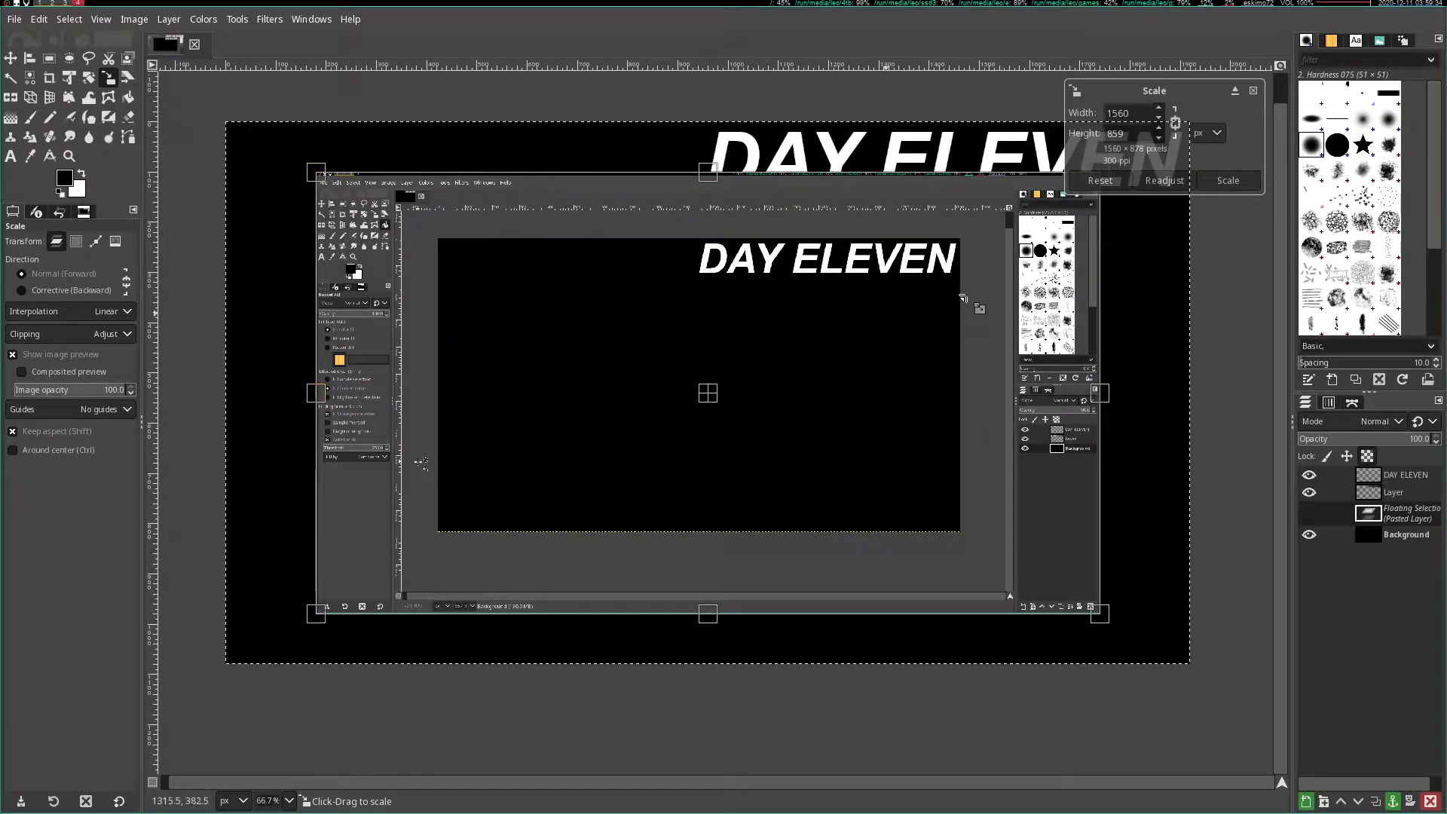
{"action": "left_click", "coordinate": [1227, 180]}
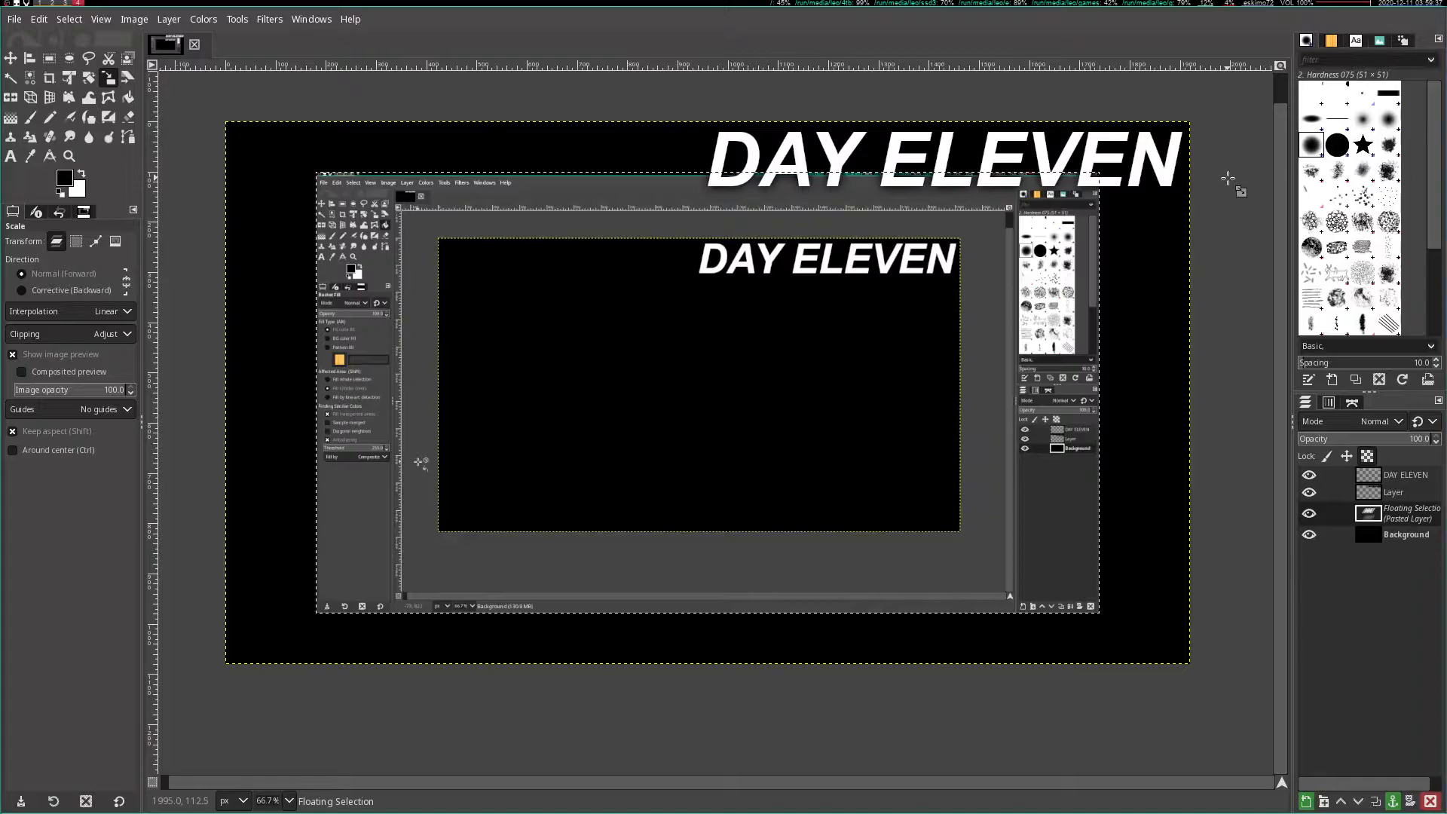
{"action": "key", "text": "ctrl+z"}
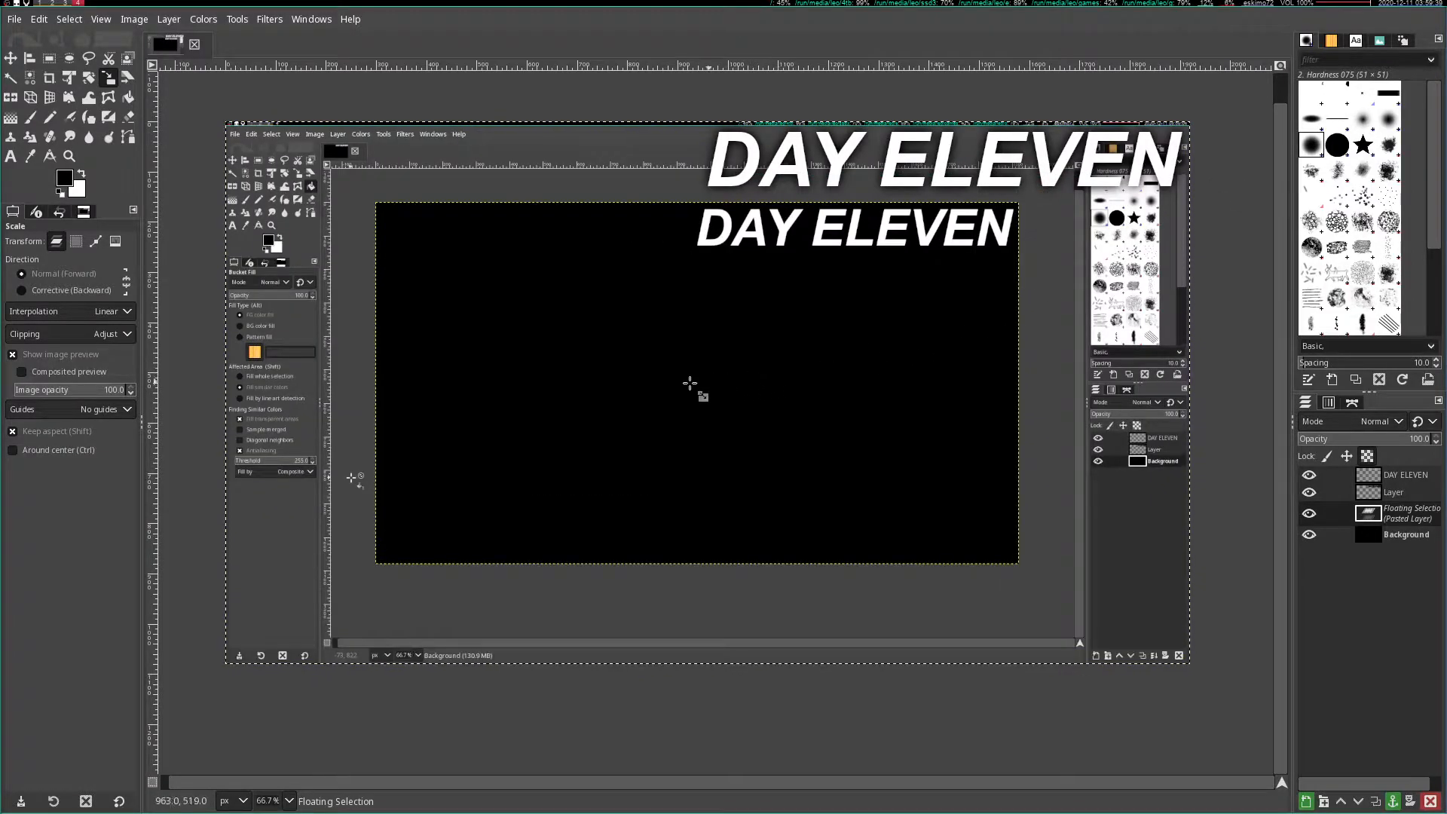
- Scale the pasted screenshot to about 1281 × 721 px around the canvas centre and turn it into a new layer
{"action": "left_click", "coordinate": [701, 387]}
{"action": "left_click_drag", "start_coordinate": [222, 396], "coordinate": [384, 395]}
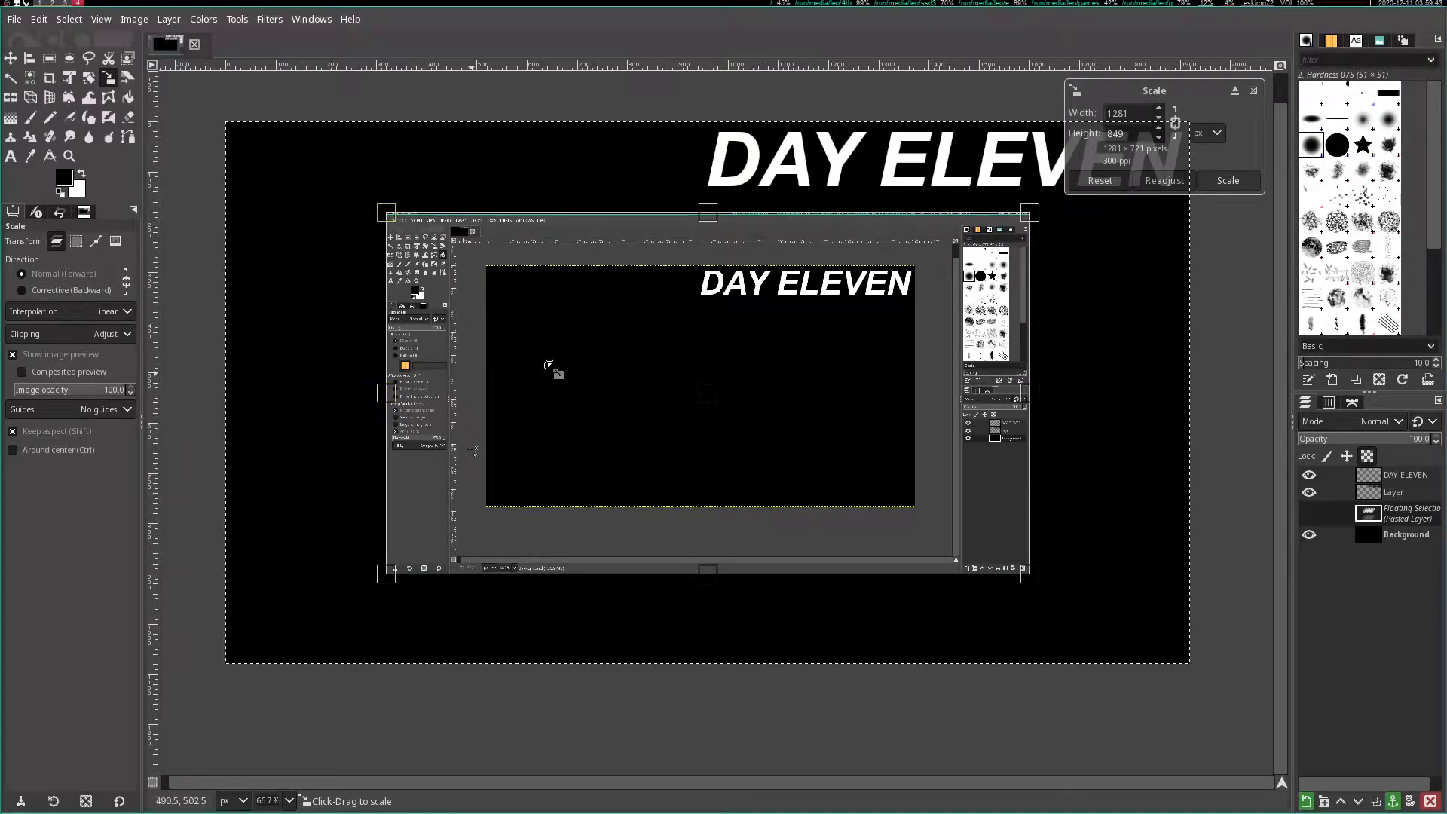
{"action": "left_click", "coordinate": [1240, 183]}
{"action": "left_click", "coordinate": [1306, 801]}
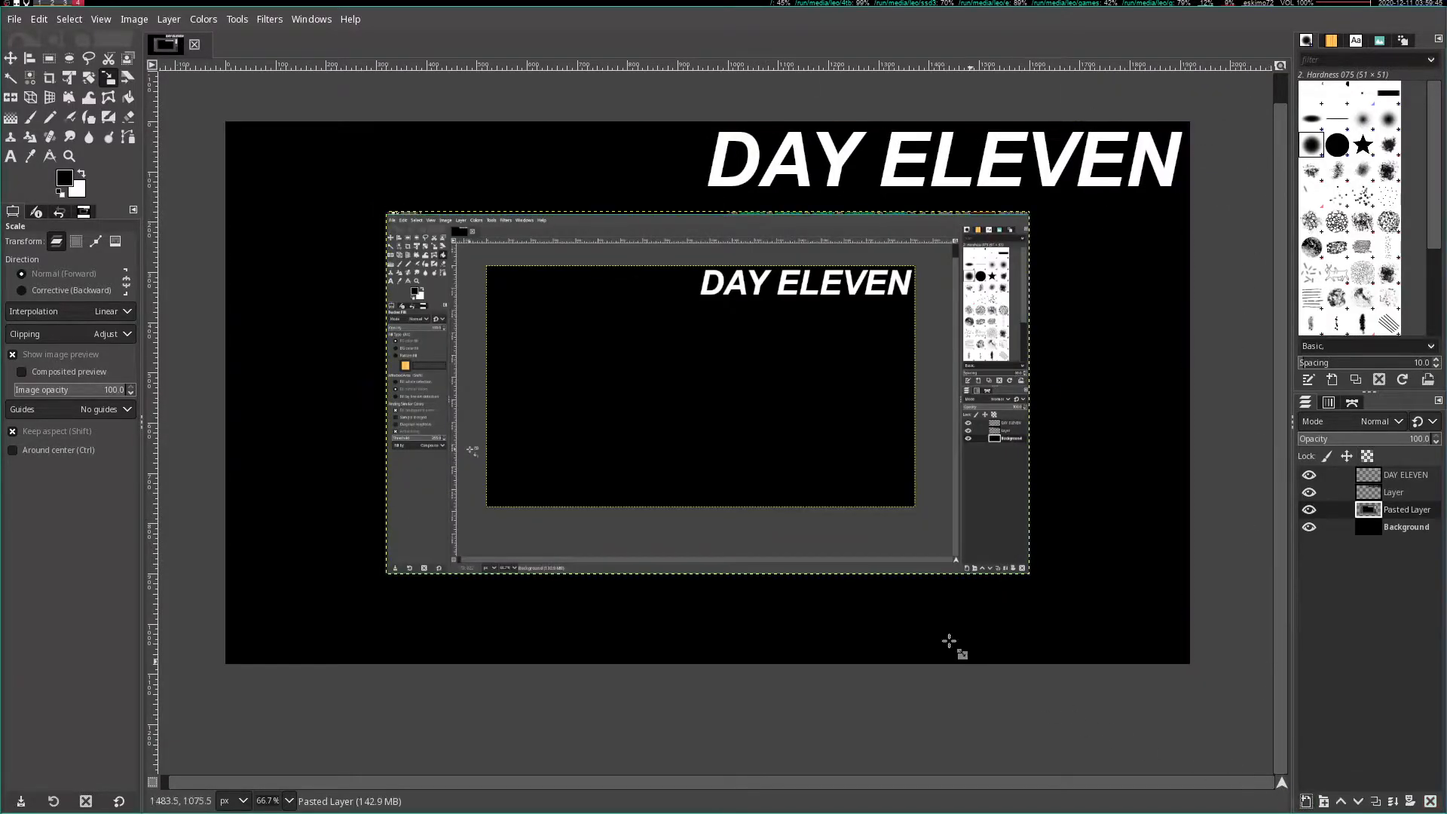
- Copy the scaled screenshot into a new full-canvas layer placed between Pasted Layer and Background
{"action": "left_click", "coordinate": [1401, 528]}
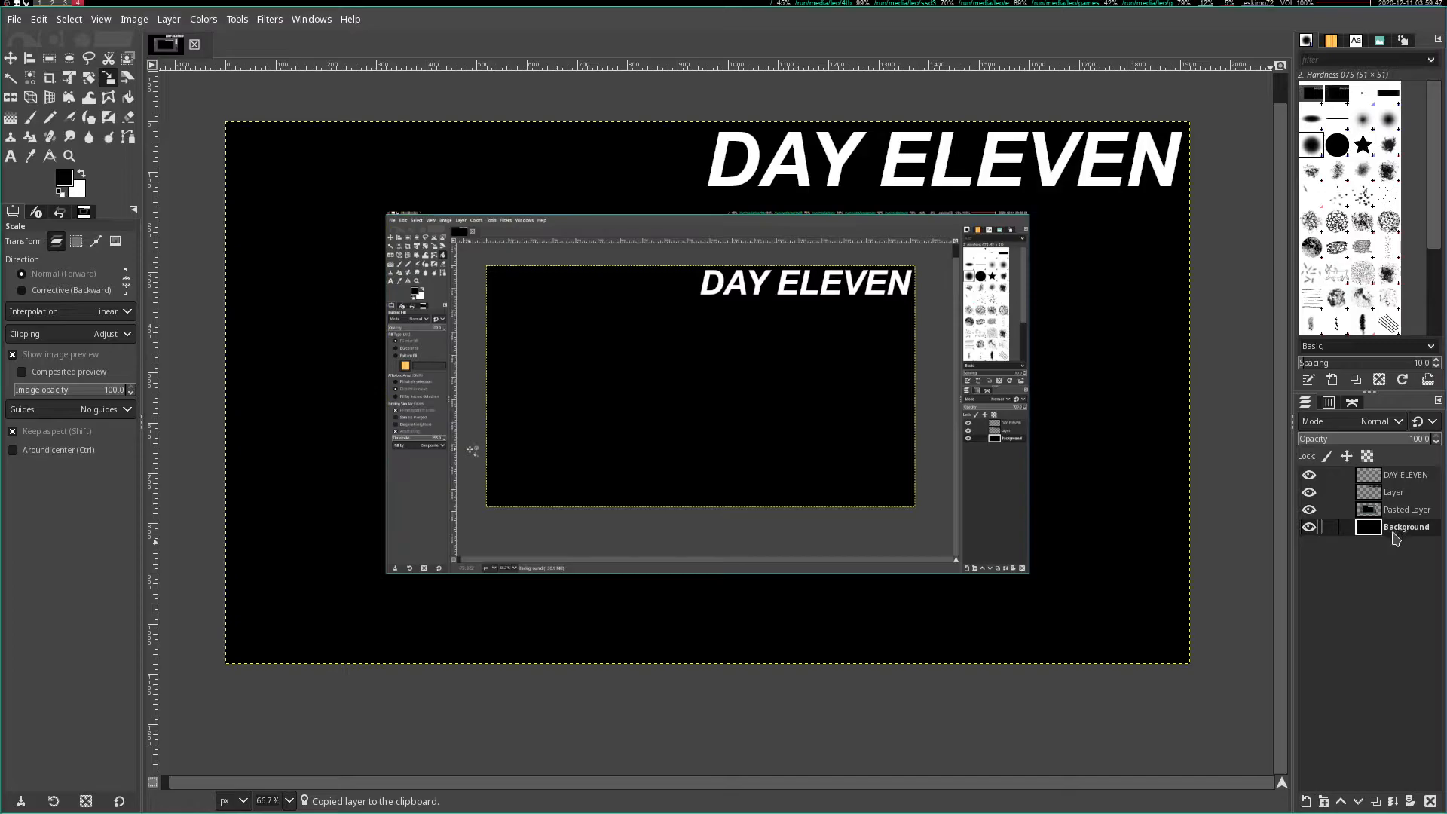
{"action": "key", "text": "ctrl+v"}
{"action": "left_click", "coordinate": [1307, 801]}
{"action": "left_click", "coordinate": [1394, 544]}
{"action": "left_click", "coordinate": [1307, 801]}
{"action": "left_click", "coordinate": [1389, 801]}
{"action": "left_click", "coordinate": [1403, 529]}
{"action": "left_click", "coordinate": [1396, 801]}
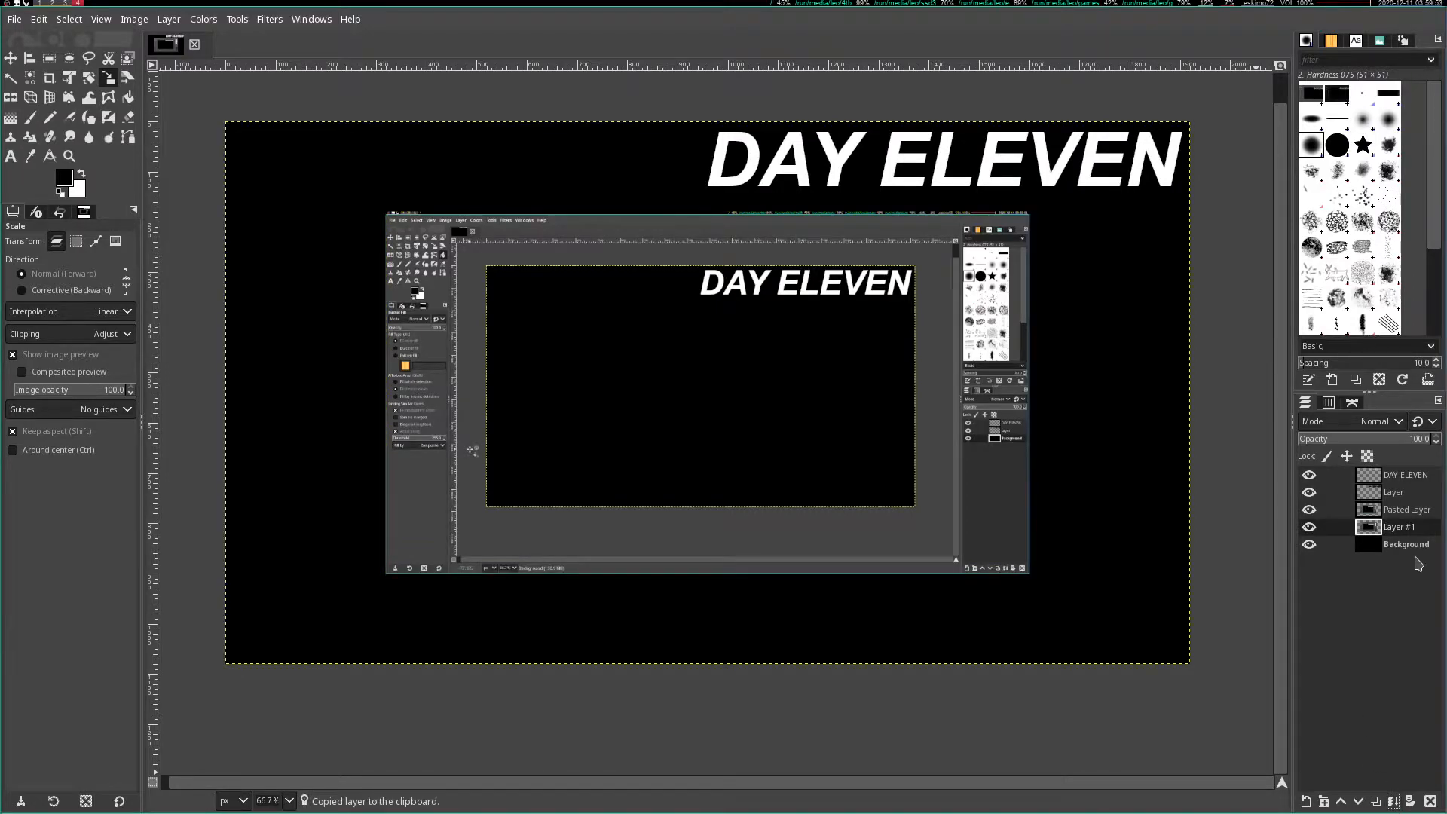
- Apply a Gaussian Blur of about 10.54 in X and Y to Layer #1 as a glow behind the screenshot
{"action": "left_click", "coordinate": [269, 19]}
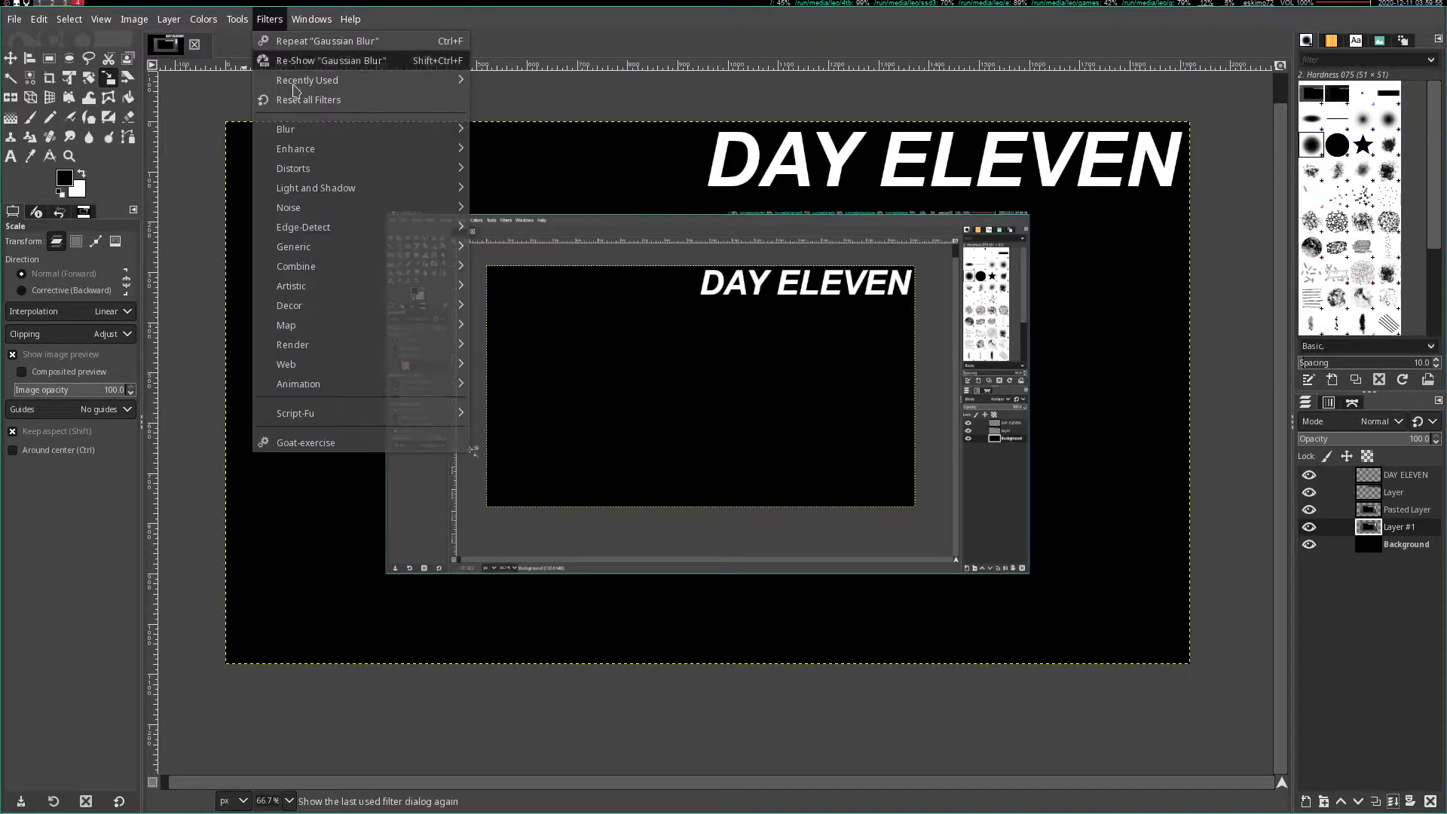
{"action": "mouse_move", "coordinate": [305, 132]}
{"action": "left_click", "coordinate": [528, 148]}
{"action": "left_click", "coordinate": [819, 439]}
{"action": "left_click_drag", "start_coordinate": [819, 439], "coordinate": [832, 443]}
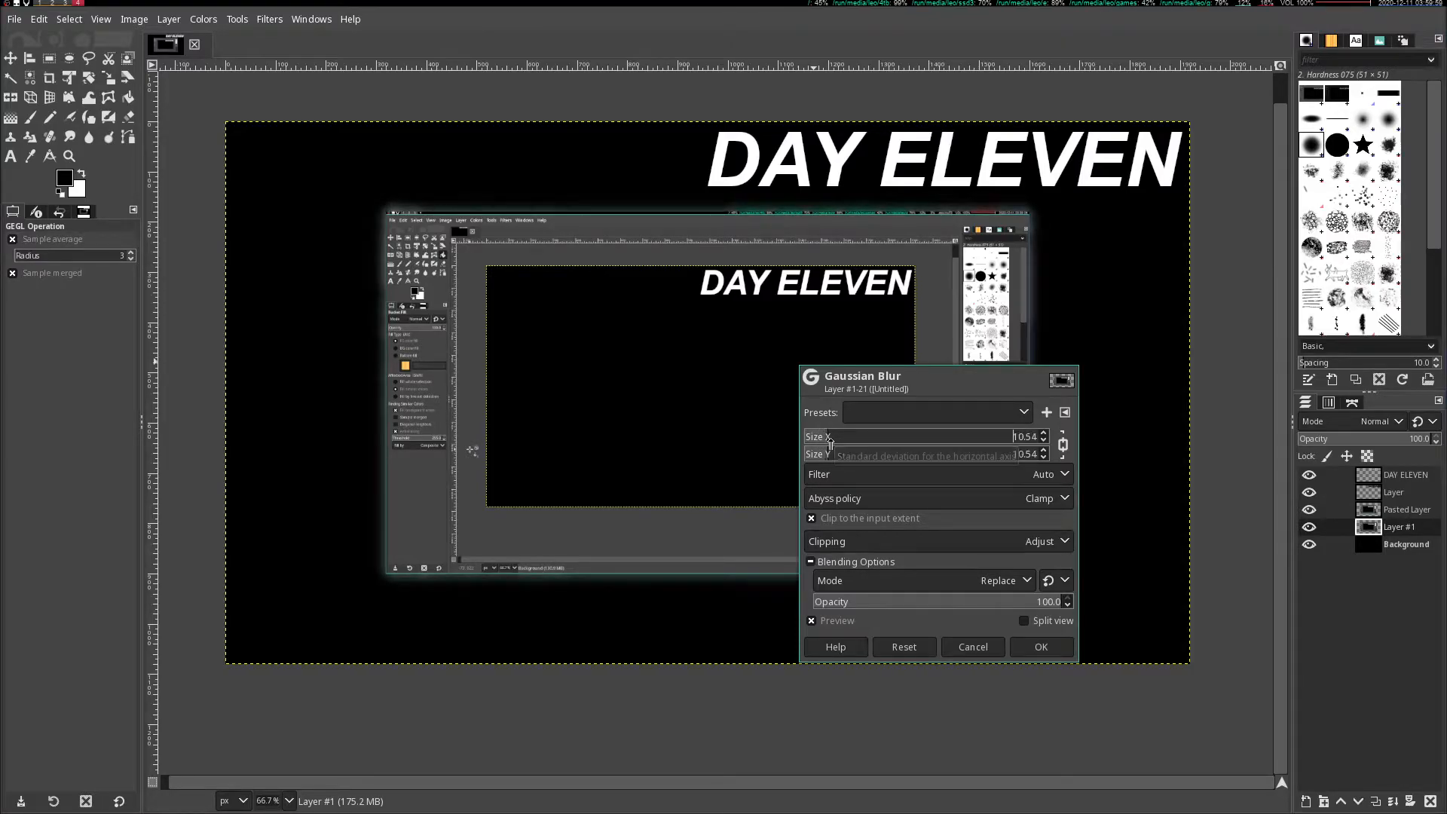
{"action": "left_click", "coordinate": [1042, 646]}
- Paste copies of the blurred Layer #1 onto itself and anchor them to strengthen the glow
{"action": "key", "text": "ctrl+c"}
{"action": "key", "text": "ctrl+v"}
{"action": "left_click", "coordinate": [1391, 801]}
{"action": "key", "text": "ctrl+v"}
{"action": "left_click", "coordinate": [1393, 801]}
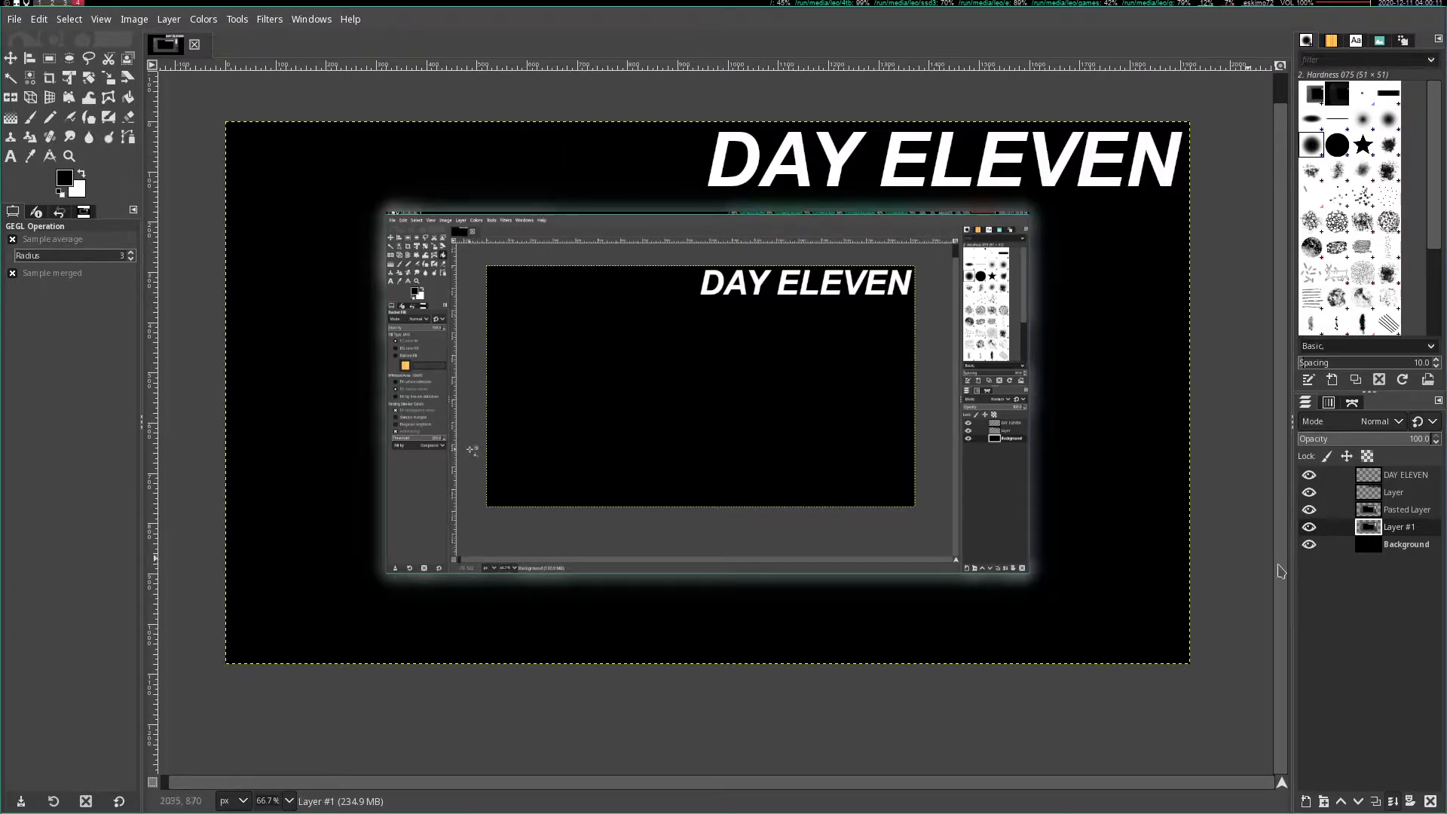
{"action": "left_click", "coordinate": [1309, 509]}
{"action": "left_click", "coordinate": [1309, 510]}
- Apply the Slur noise filter to Layer #1 with 50% randomization and 90 repeats
{"action": "left_click", "coordinate": [270, 19]}
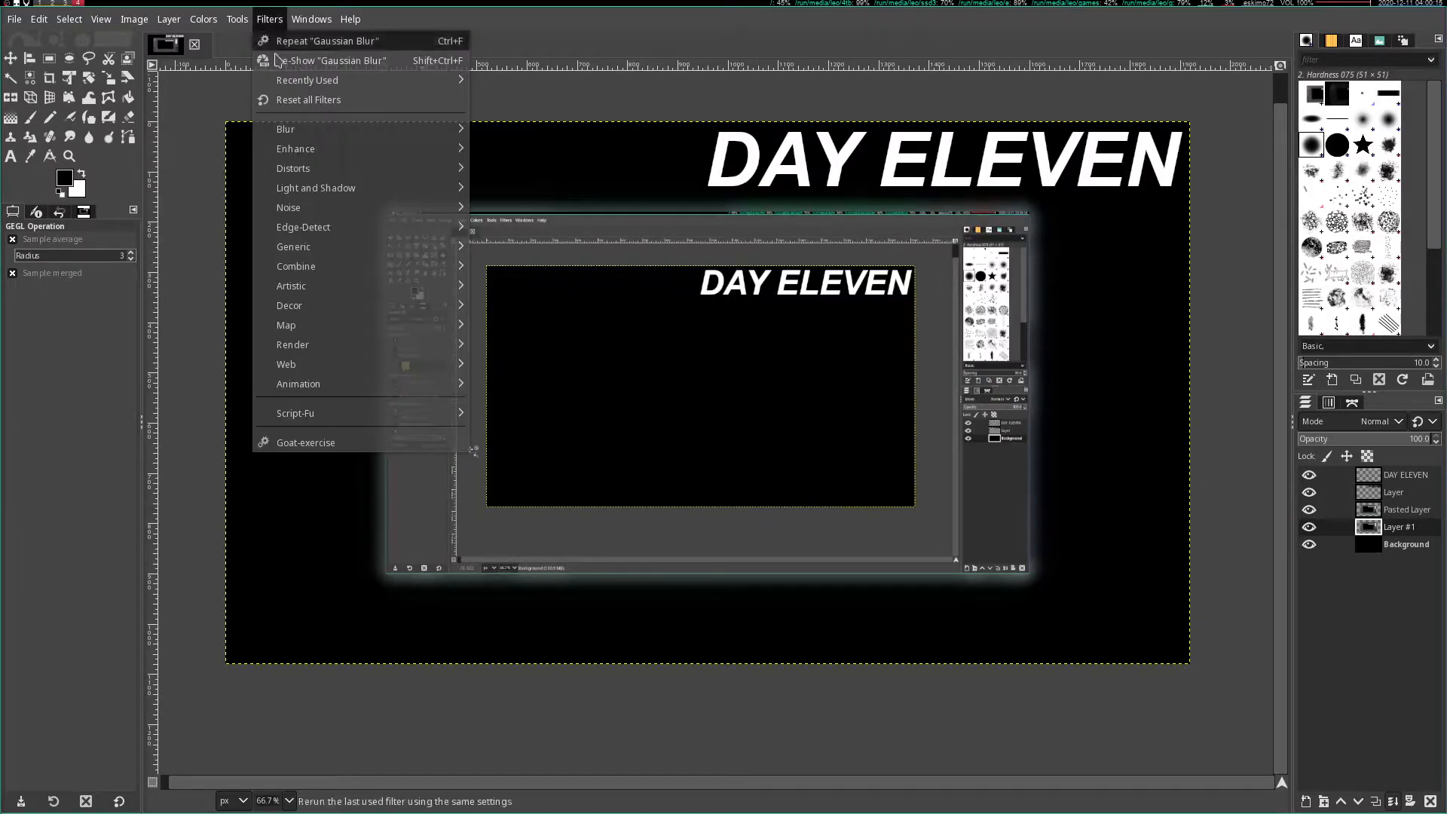
{"action": "mouse_move", "coordinate": [315, 195]}
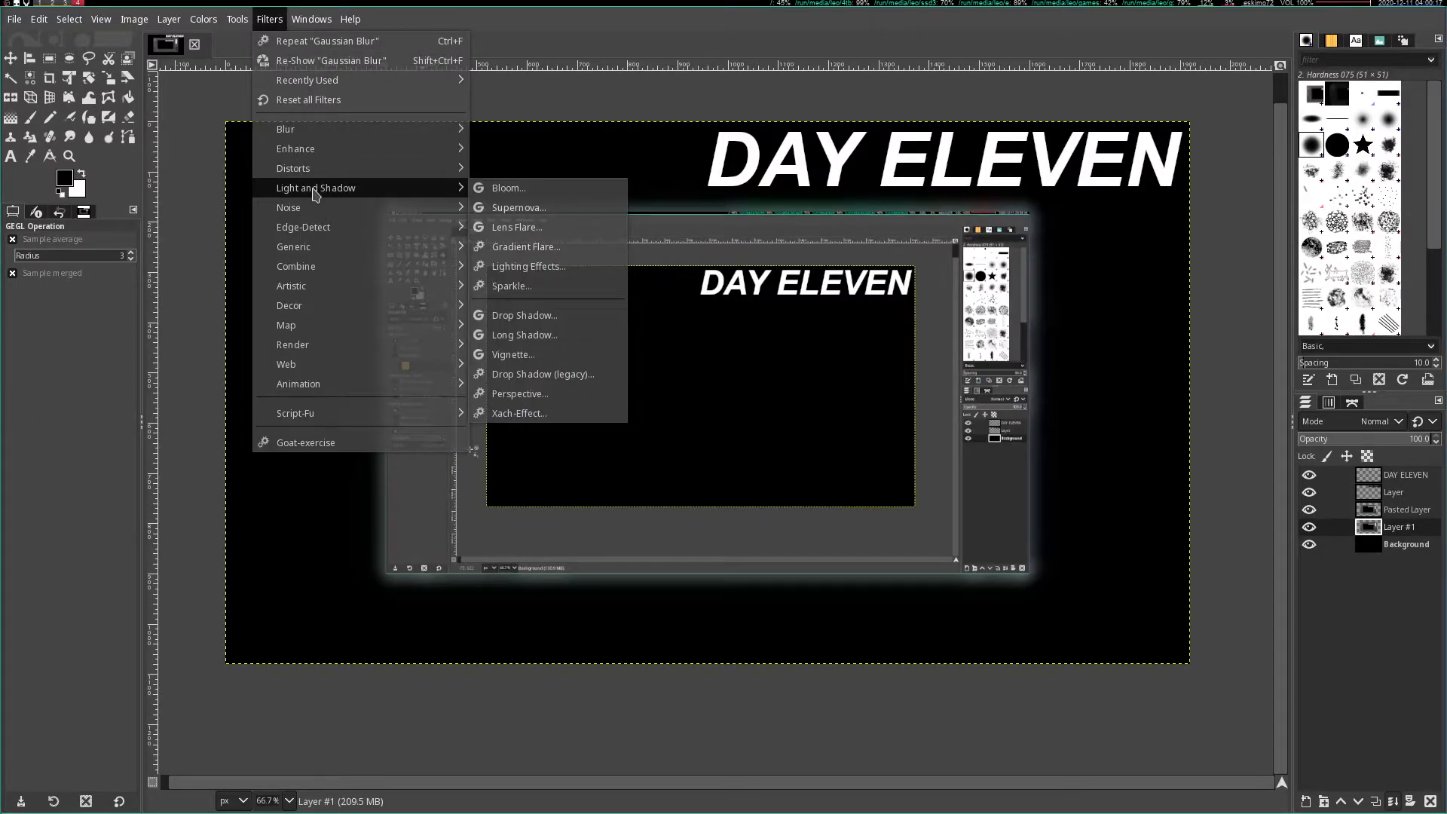
{"action": "mouse_move", "coordinate": [312, 133]}
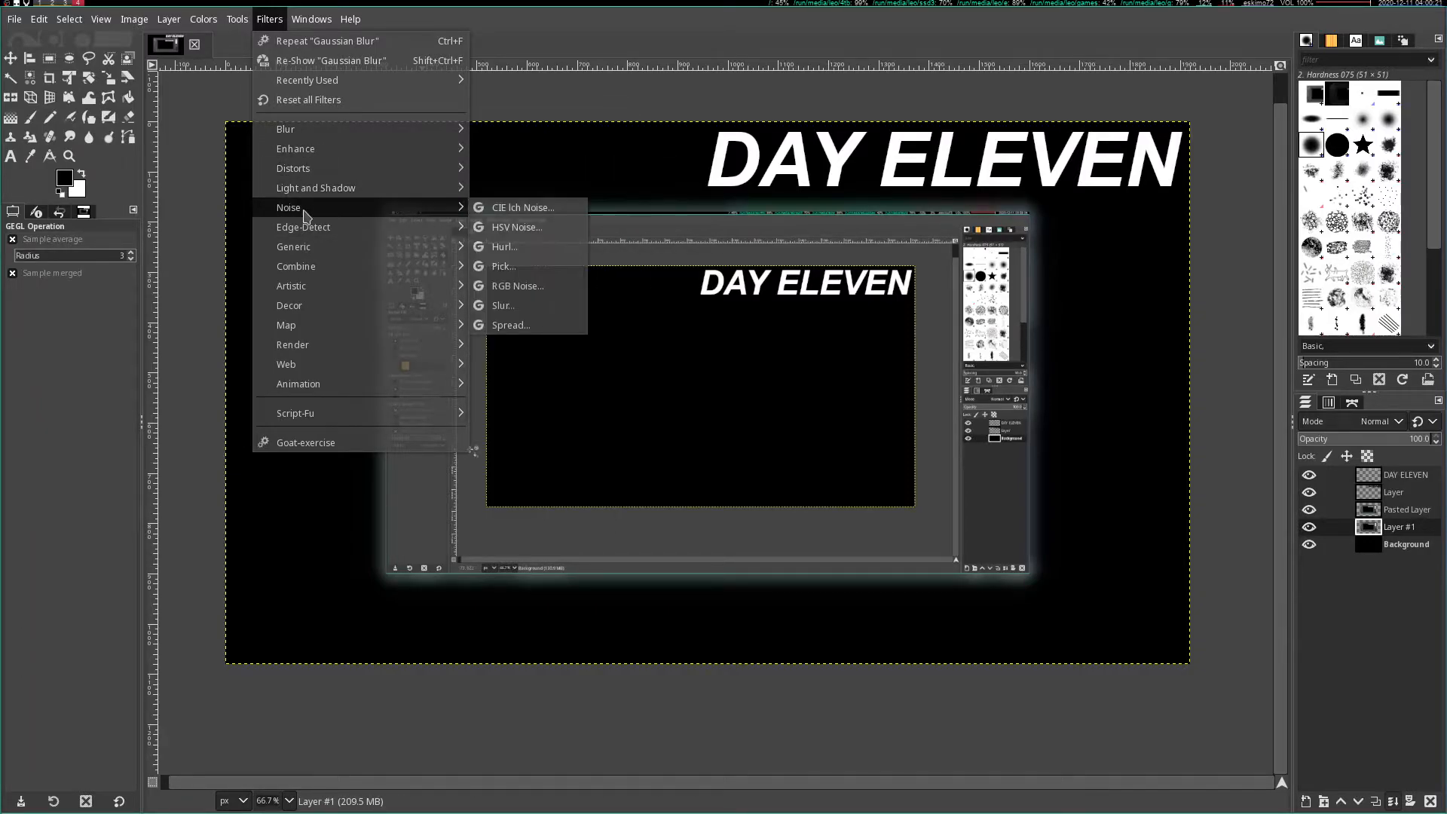
{"action": "left_click", "coordinate": [502, 306]}
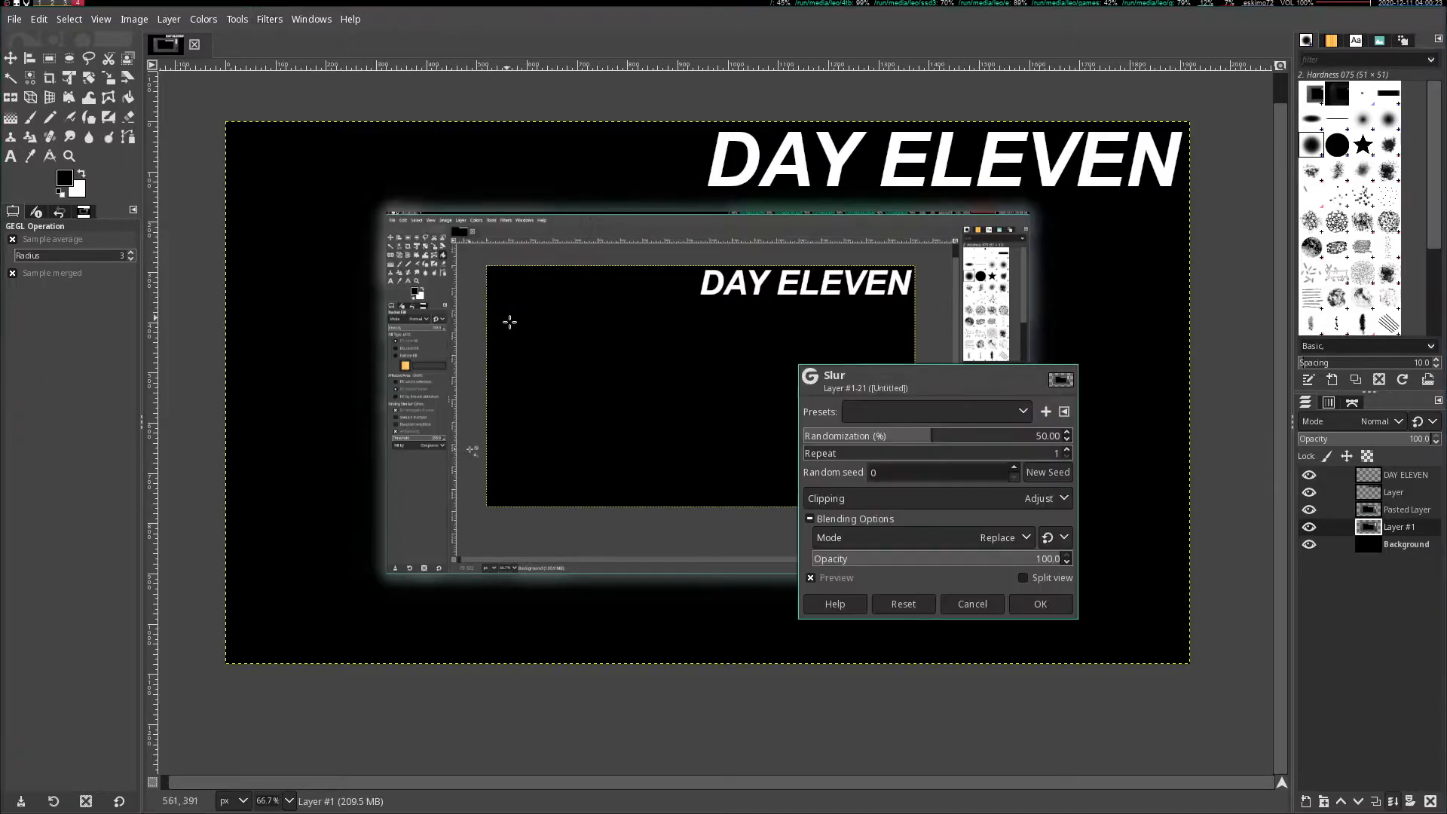
{"action": "left_click_drag", "start_coordinate": [866, 457], "coordinate": [1015, 457]}
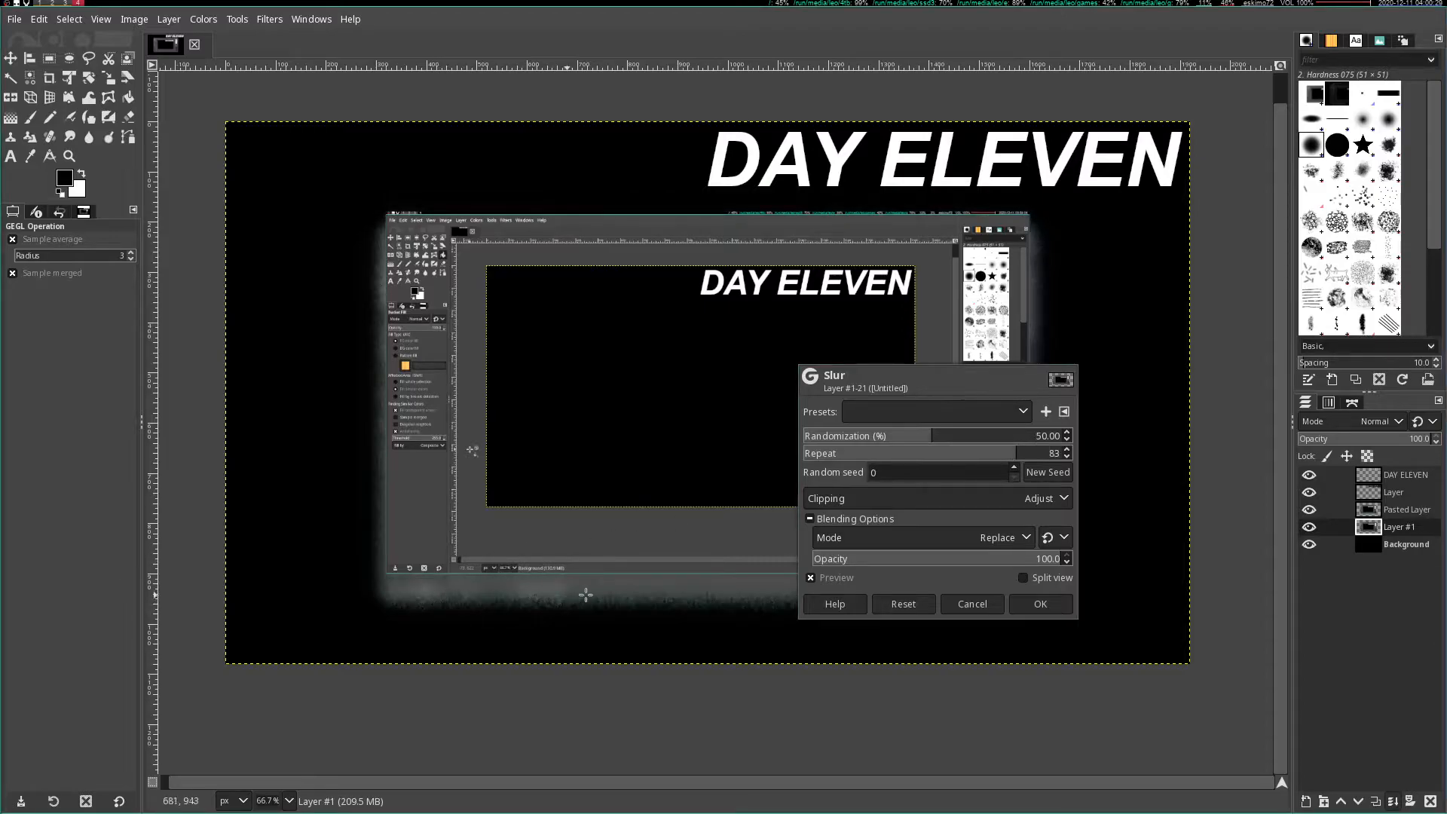
{"action": "left_click", "coordinate": [1036, 455]}
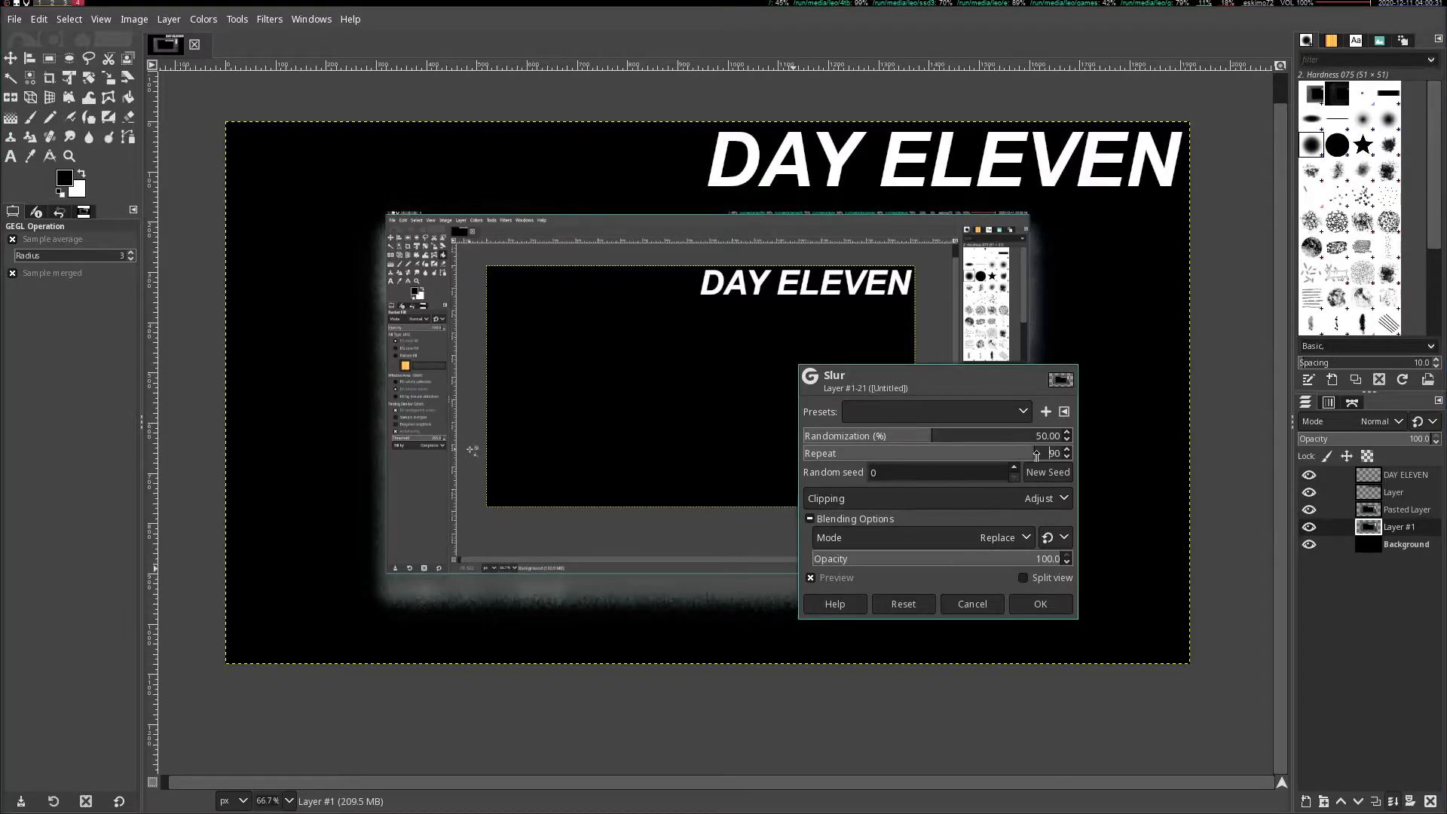
{"action": "left_click", "coordinate": [1040, 607]}
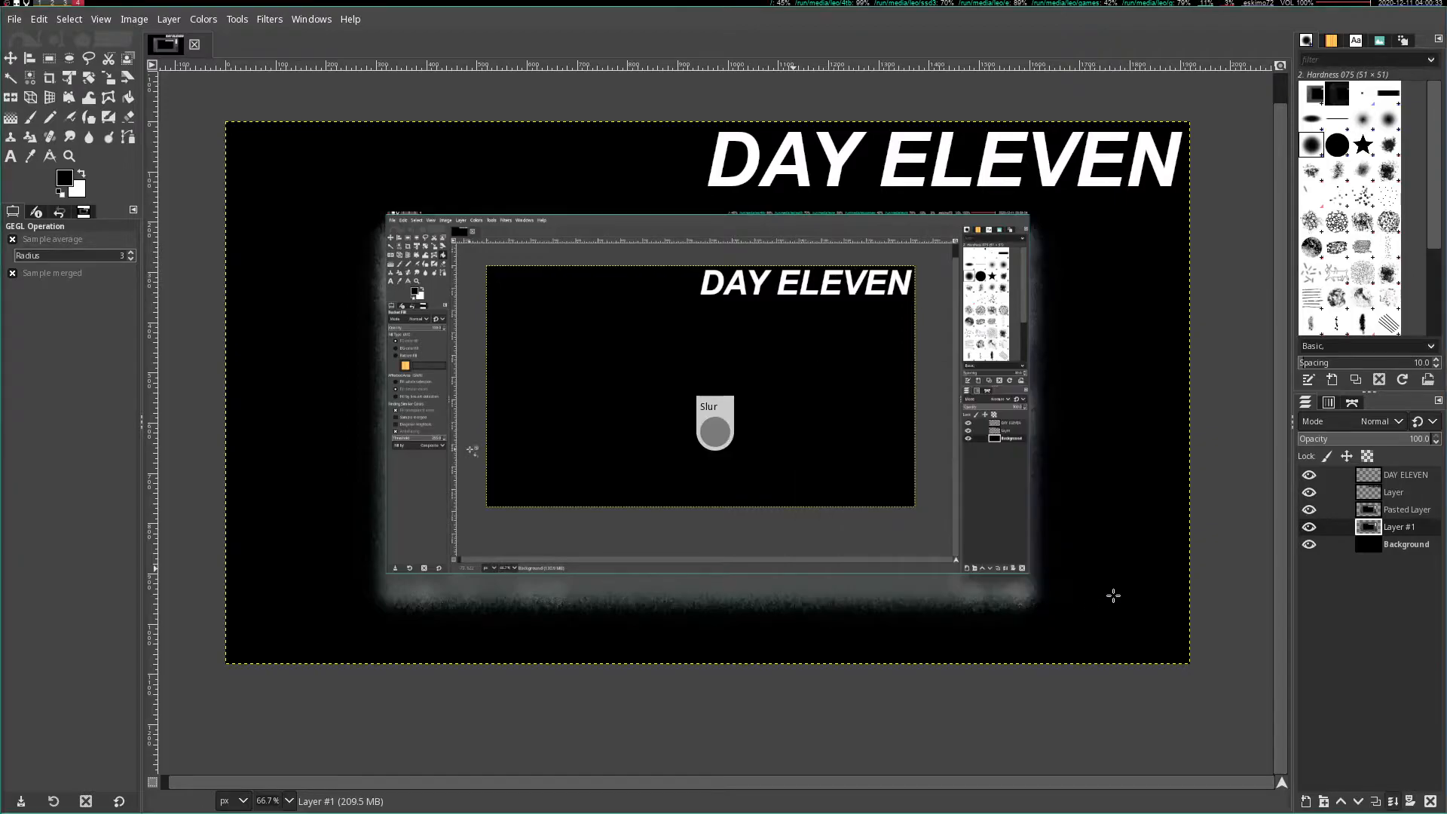
- Brighten the slurred glow on Layer #1 strongly with Curves and check it with Pasted Layer temporarily hidden
{"action": "left_click", "coordinate": [269, 18]}
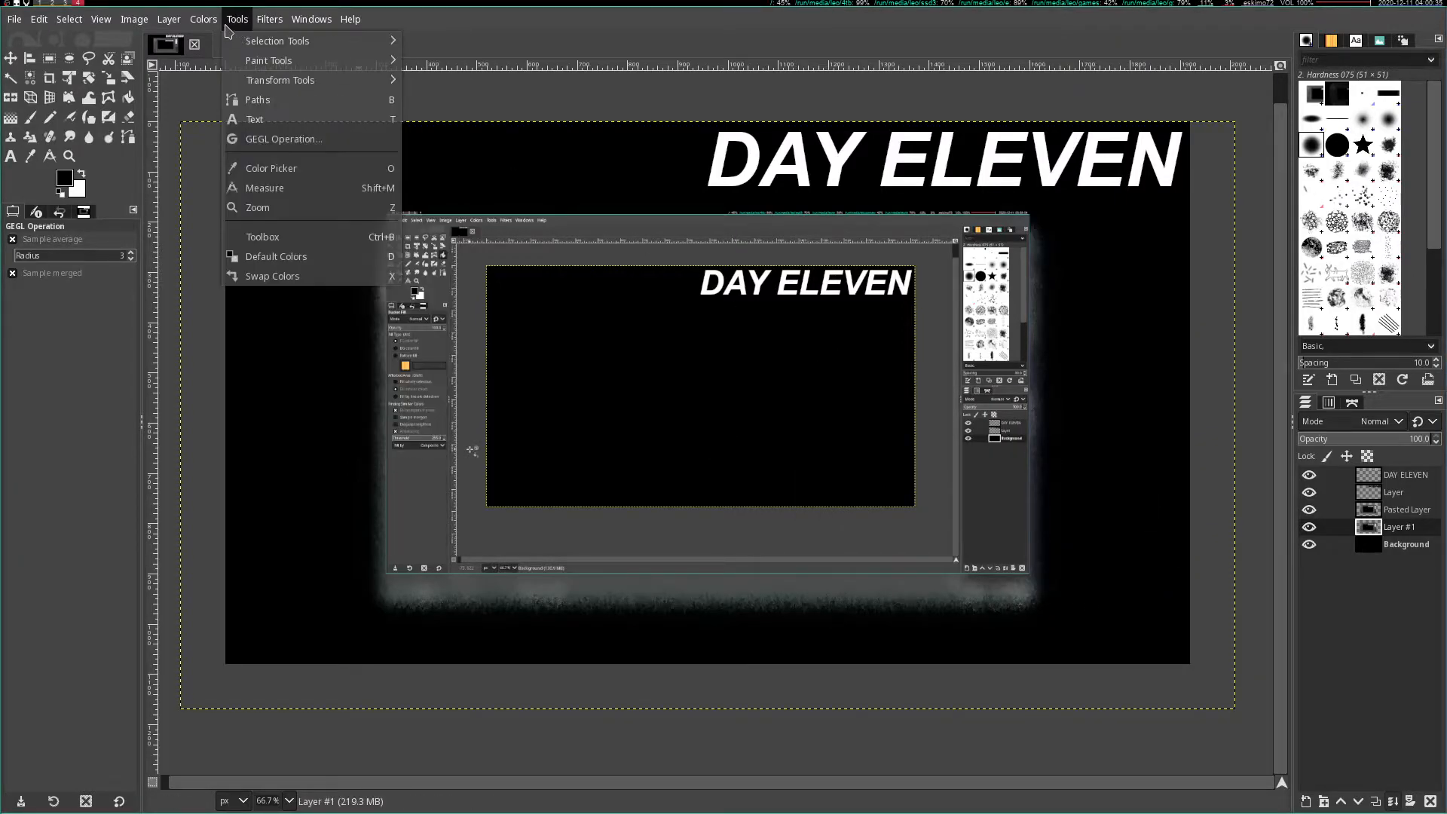
{"action": "left_click", "coordinate": [249, 216]}
{"action": "left_click_drag", "start_coordinate": [332, 293], "coordinate": [230, 81]}
{"action": "left_click", "coordinate": [352, 417]}
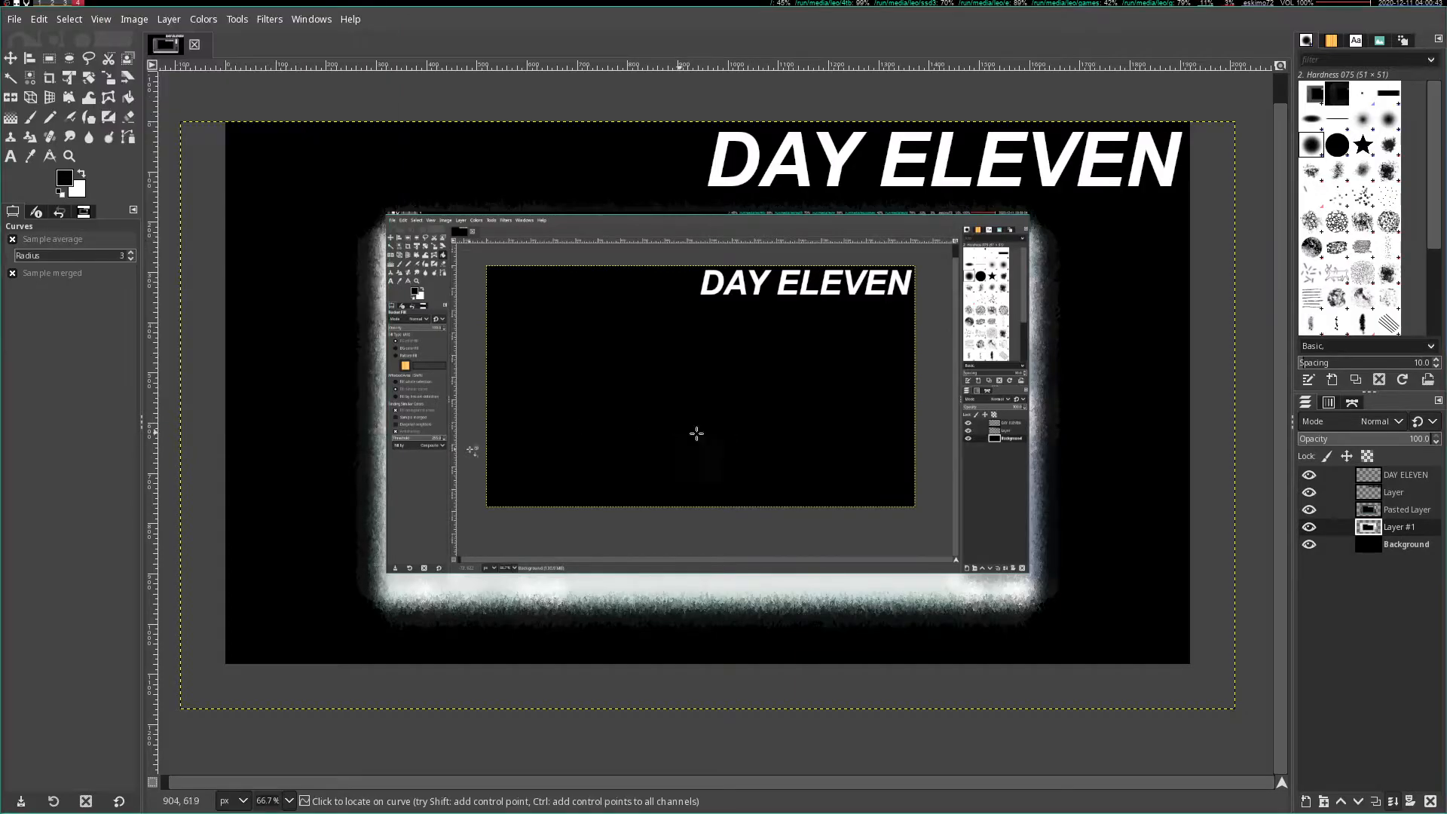
{"action": "left_click", "coordinate": [1309, 511]}
{"action": "left_click", "coordinate": [1308, 511]}
{"action": "left_click", "coordinate": [1311, 511]}
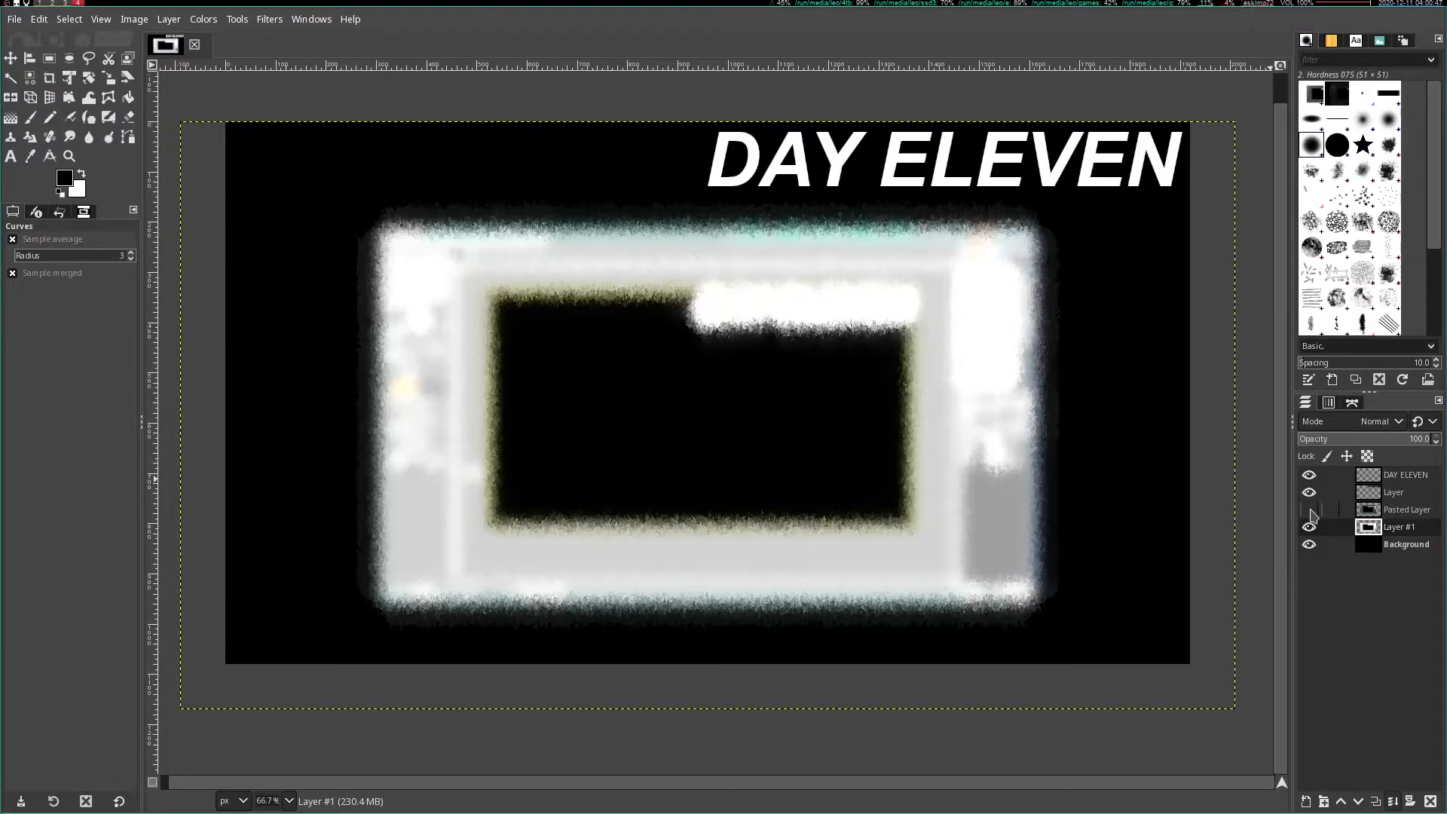
{"action": "left_click", "coordinate": [1309, 510]}
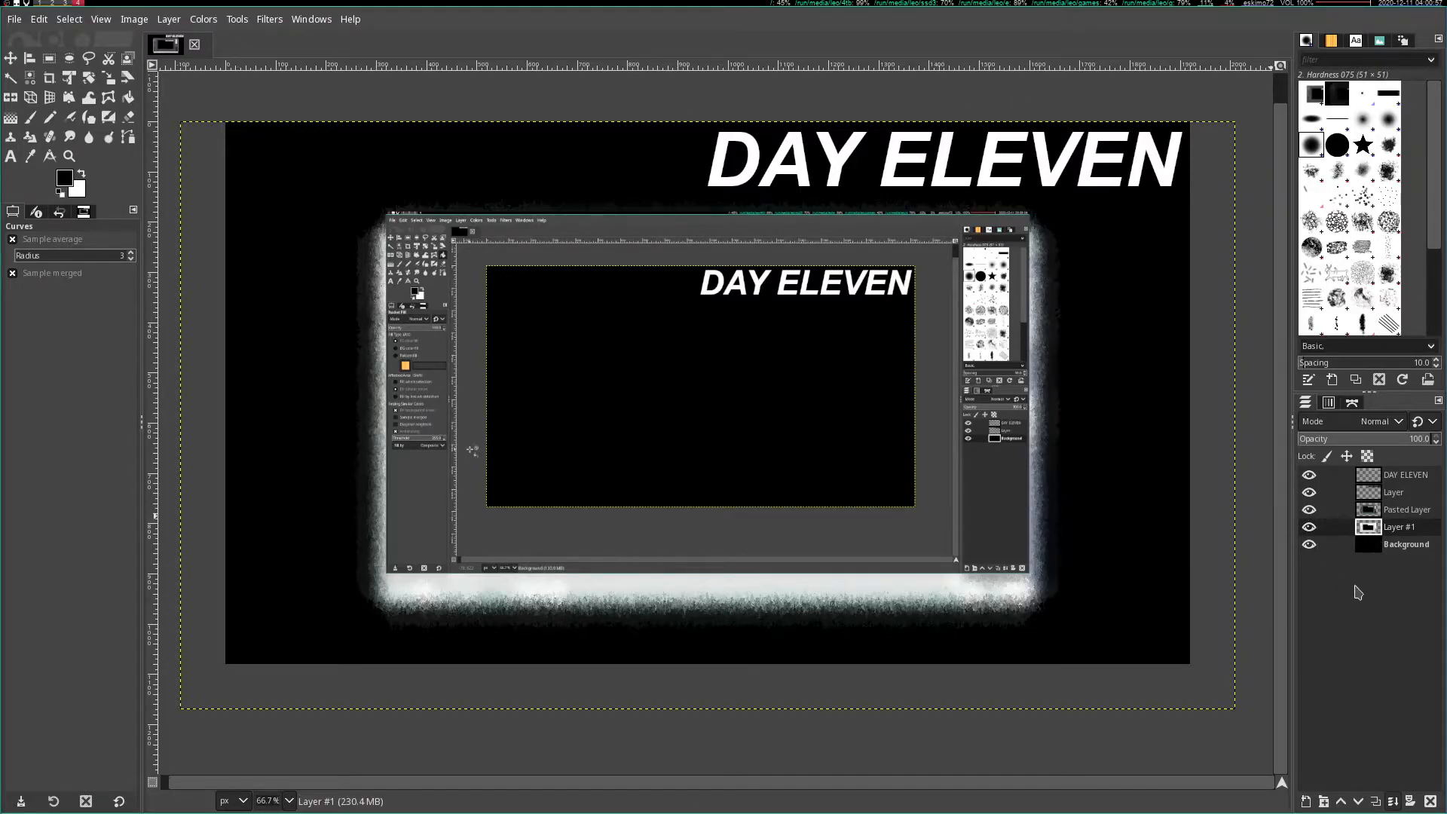
- Add a new transparent layer directly above Background
{"action": "left_click", "coordinate": [1401, 549]}
{"action": "left_click", "coordinate": [1308, 801]}
{"action": "key", "text": "Return"}
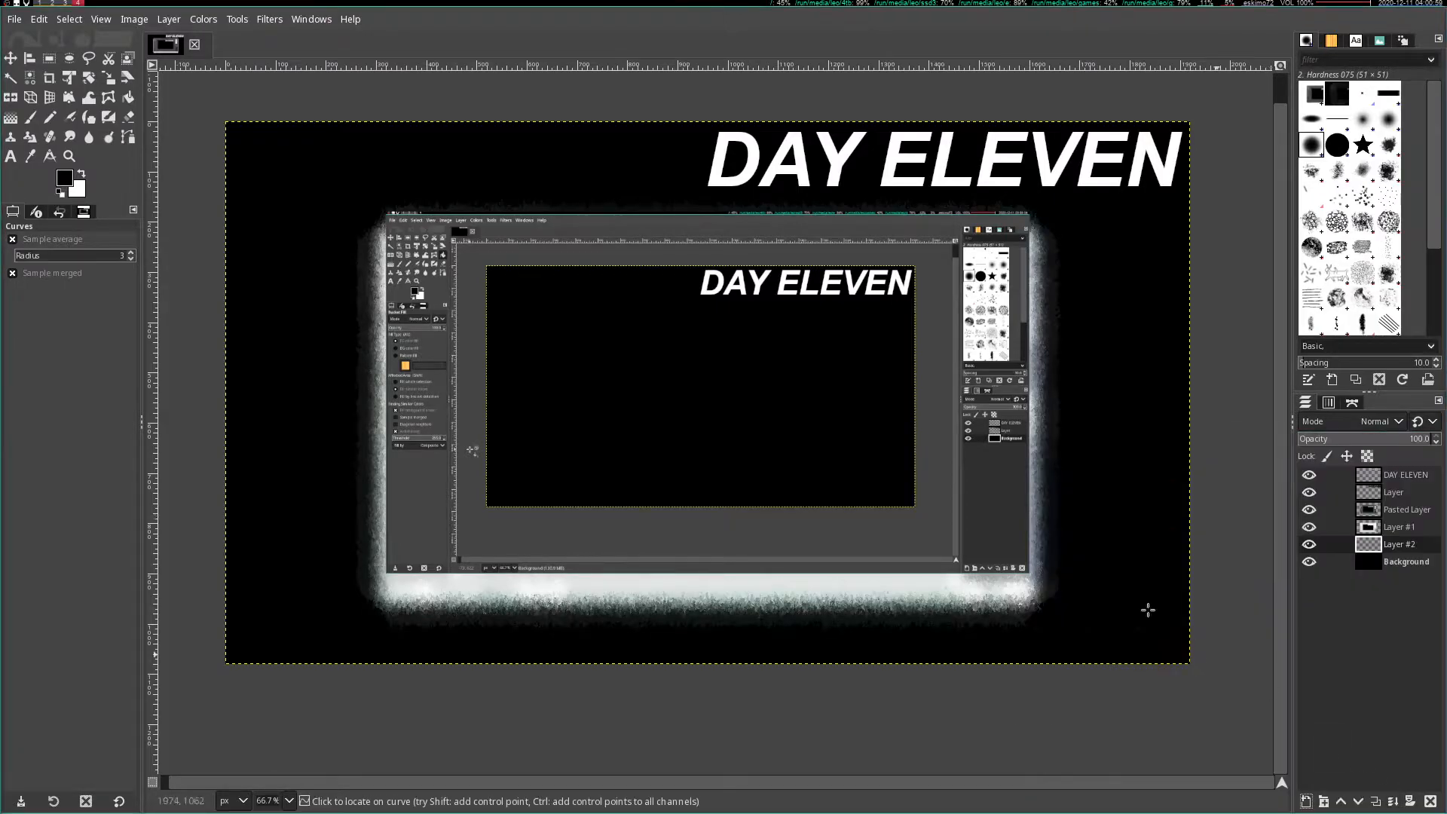
- Start the Supernova filter on Layer #2 and sample a dark grey from the screenshot as its colour
{"action": "left_click", "coordinate": [271, 19]}
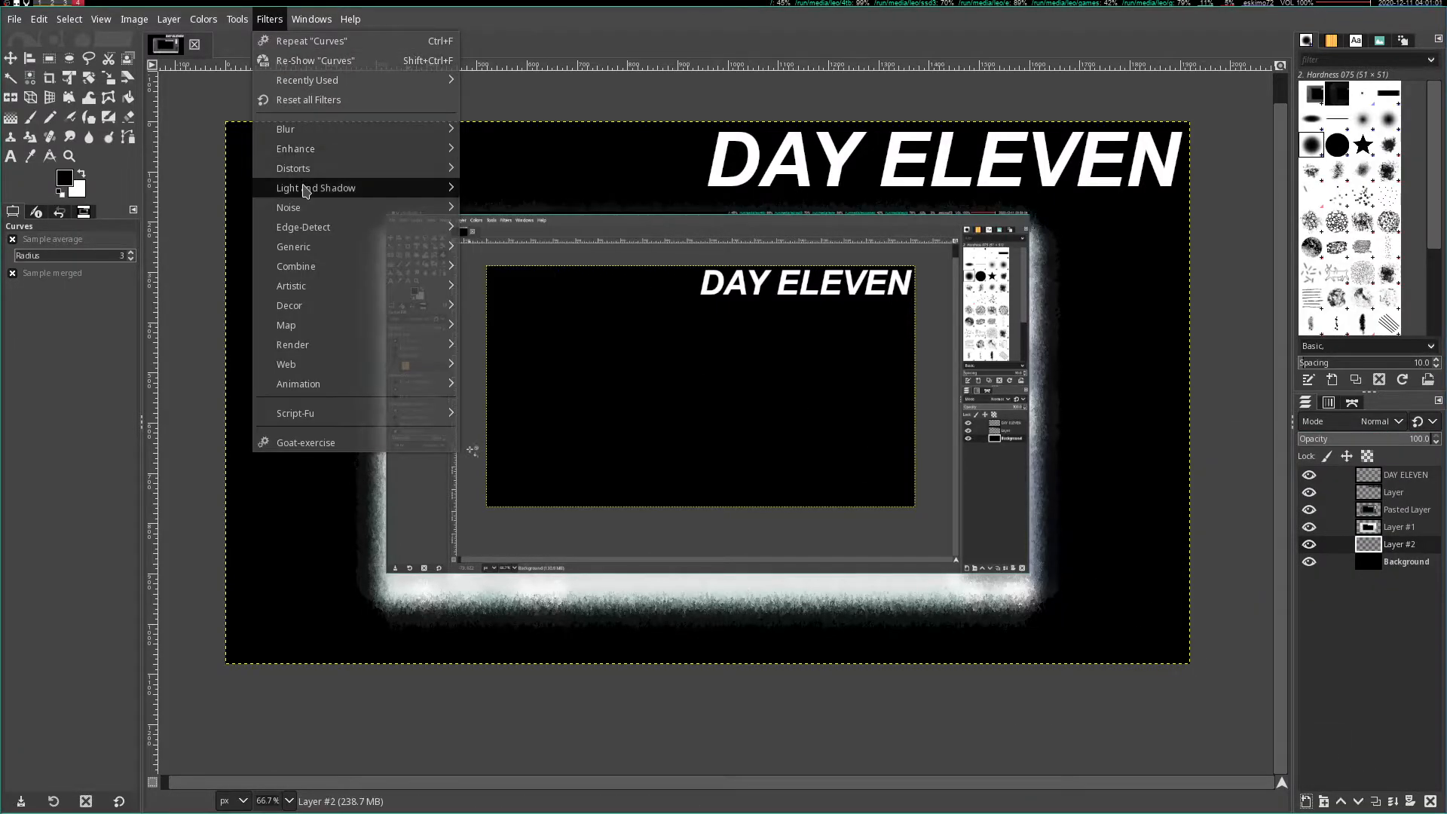
{"action": "left_click", "coordinate": [525, 222]}
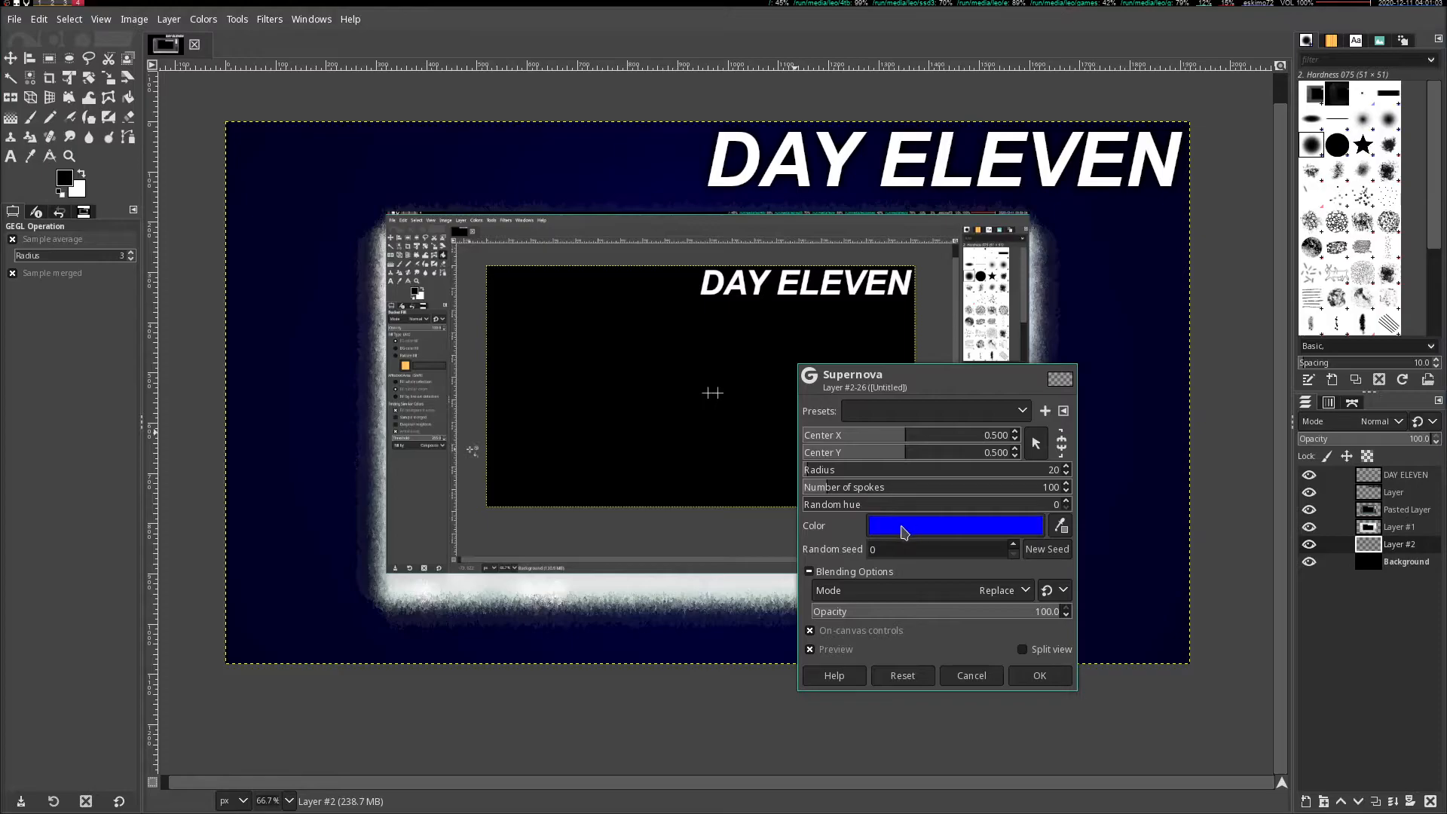
{"action": "left_click", "coordinate": [948, 526]}
{"action": "left_click", "coordinate": [1070, 651]}
{"action": "left_click", "coordinate": [1062, 526]}
{"action": "left_click", "coordinate": [521, 524]}
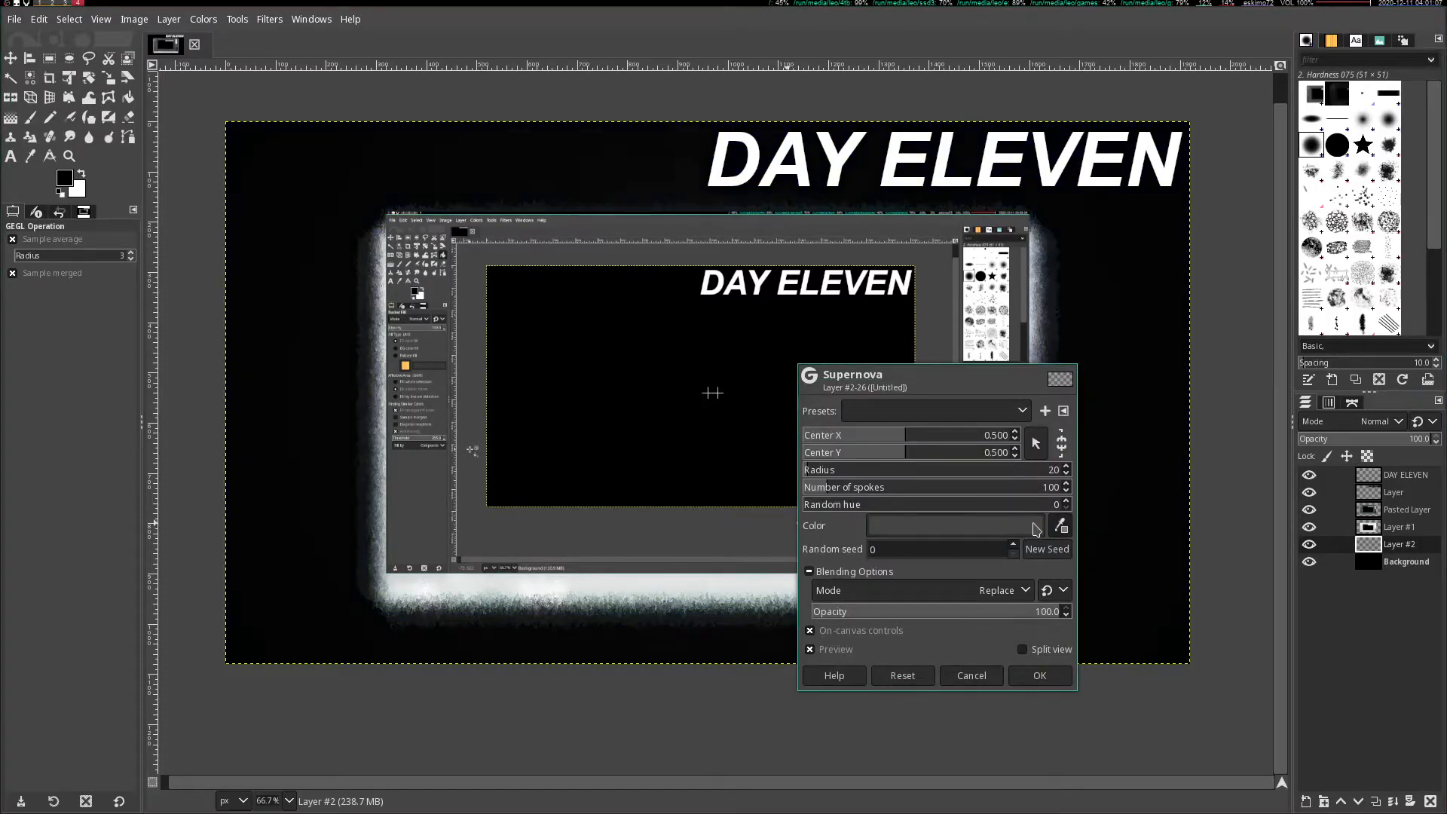
- Set the Supernova radius to 54 and the number of spokes to 213, and apply the filter
{"action": "left_click", "coordinate": [814, 469]}
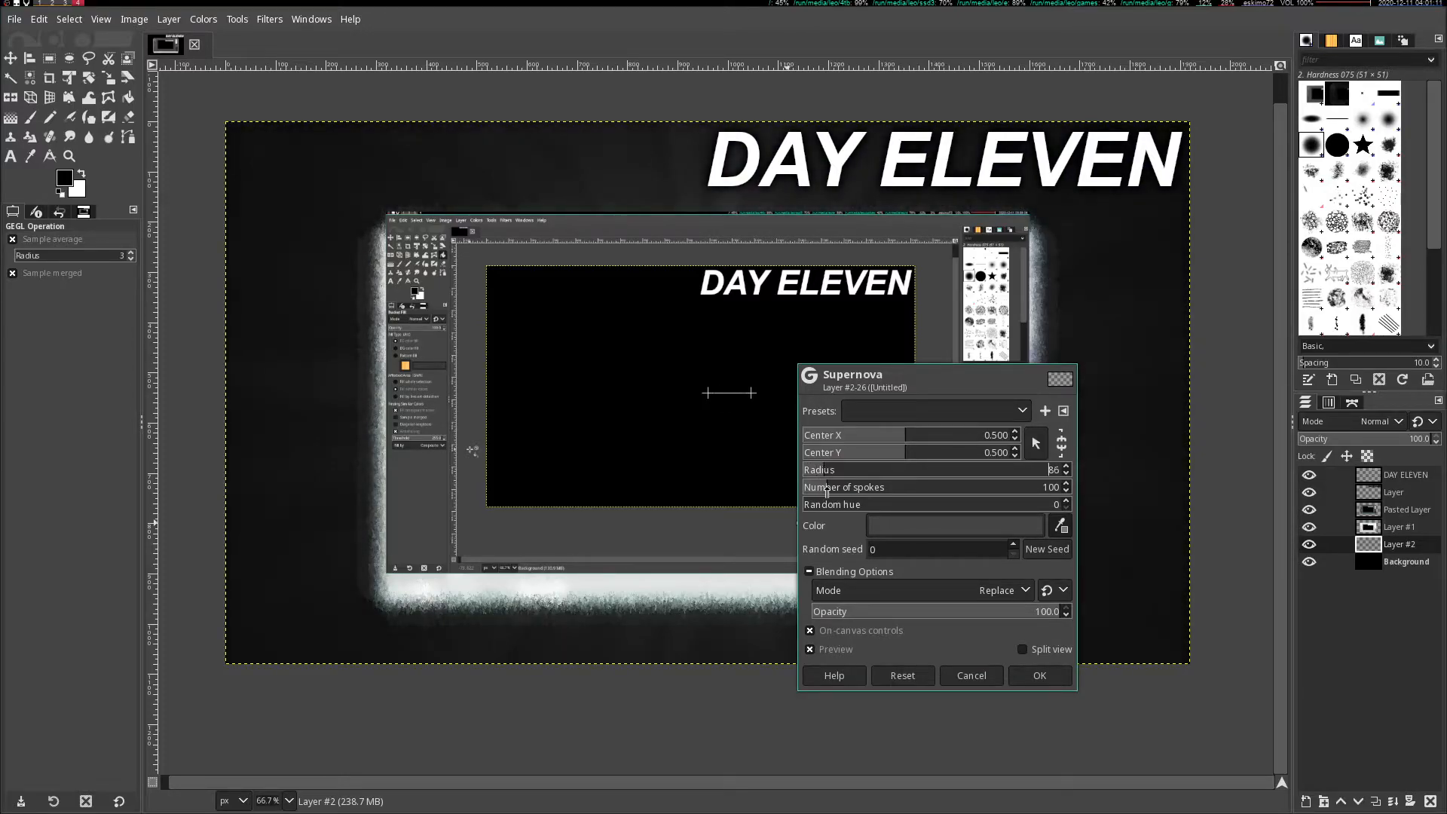
{"action": "mouse_move", "coordinate": [806, 491]}
{"action": "left_mouse_down"}
{"action": "mouse_move", "coordinate": [993, 495]}
{"action": "mouse_move", "coordinate": [858, 498]}
{"action": "mouse_move", "coordinate": [815, 474]}
{"action": "left_mouse_up"}
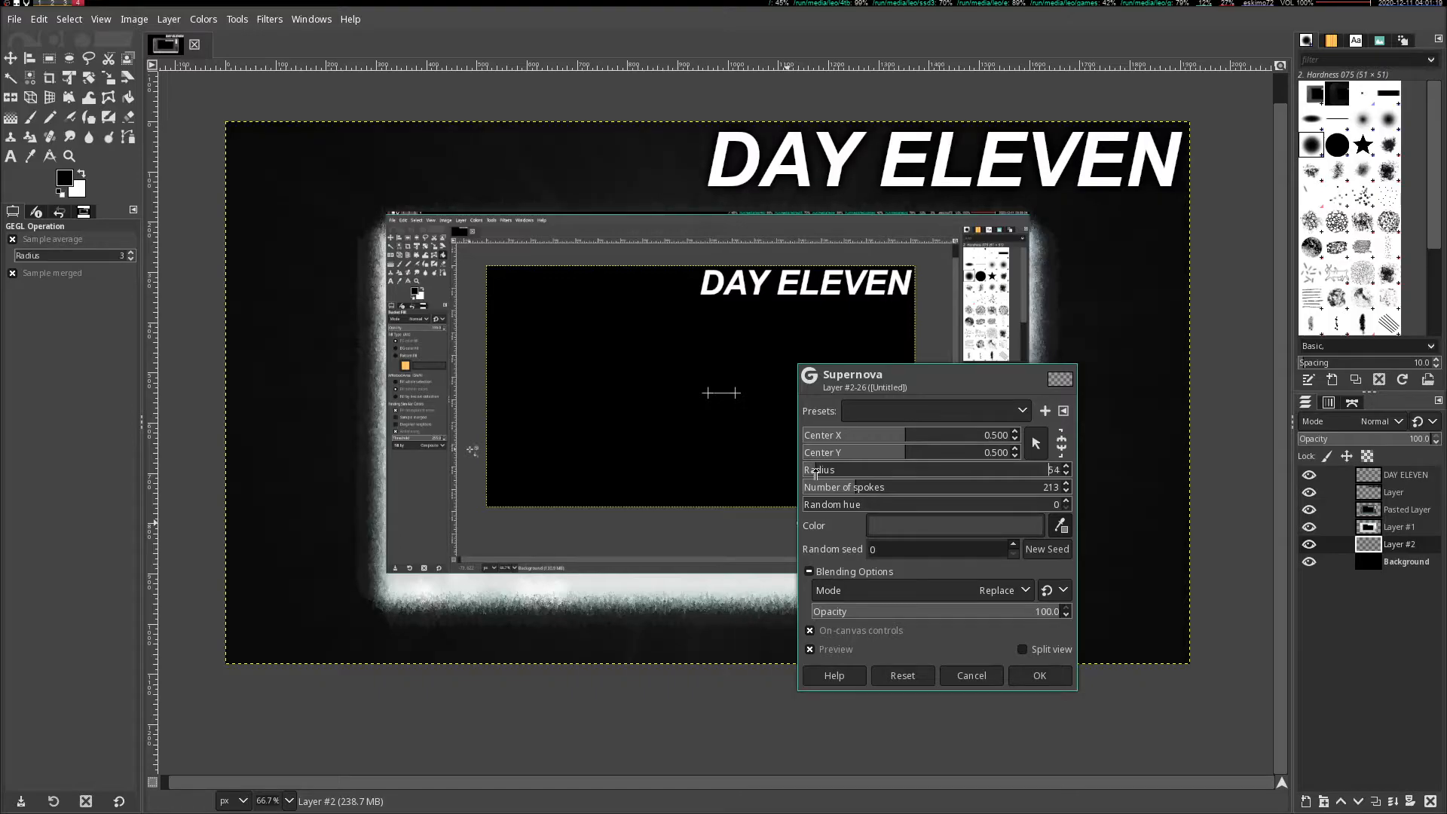
{"action": "left_click", "coordinate": [1037, 676]}
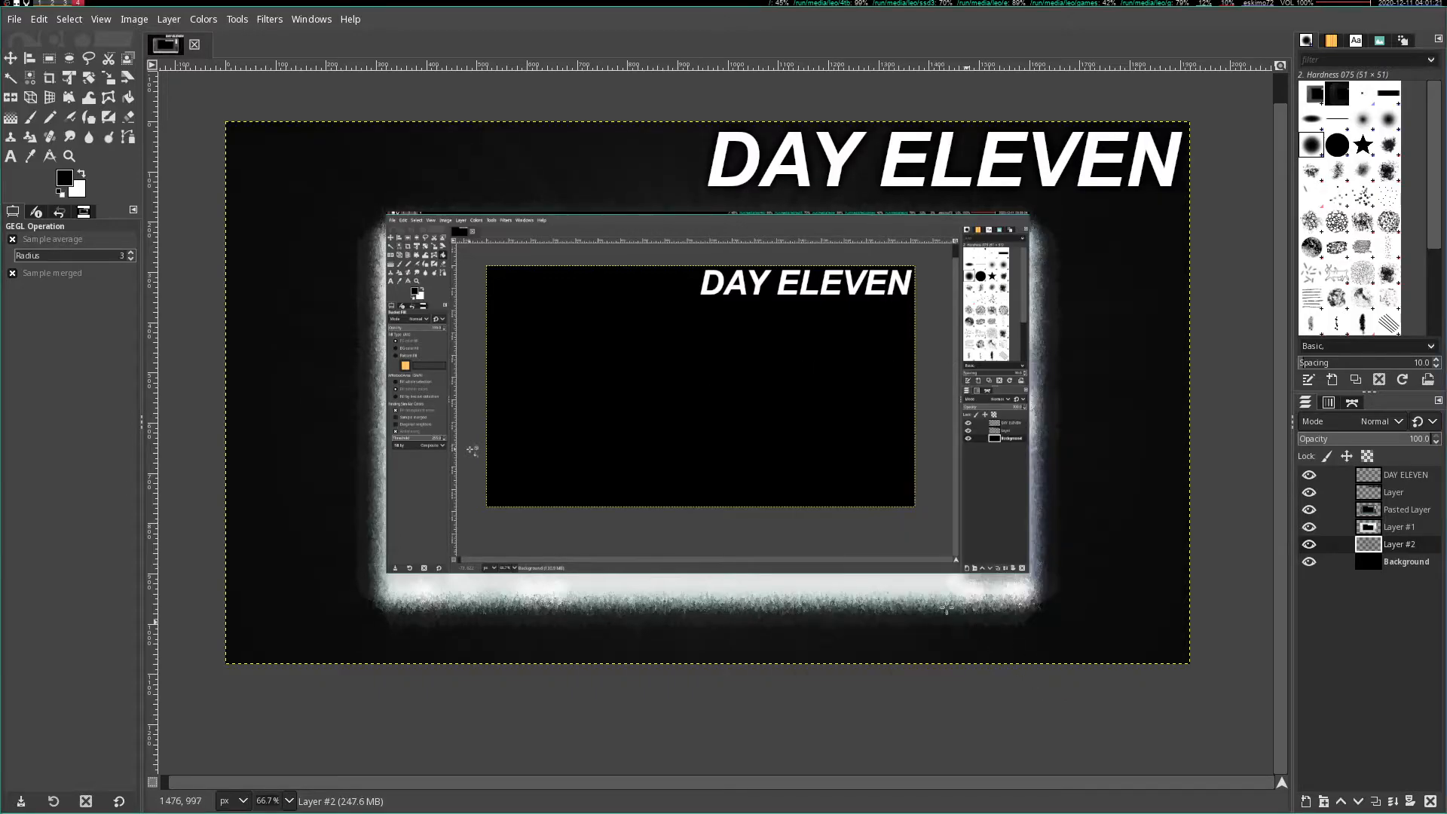
{"action": "scroll", "coordinate": [704, 463], "scroll_direction": "down", "scroll_amount": 6}
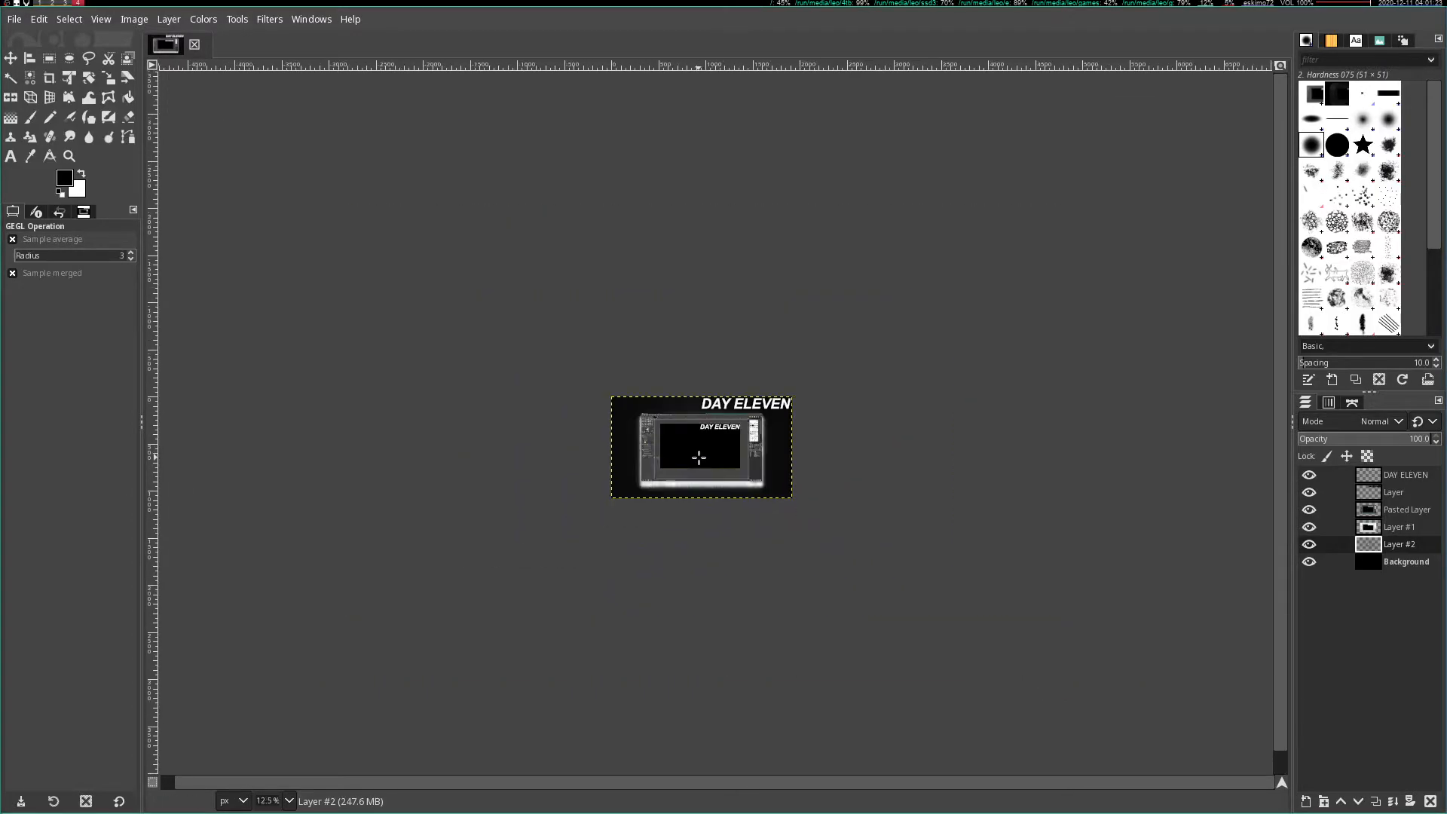
{"action": "scroll", "coordinate": [701, 462], "scroll_direction": "up", "scroll_amount": 6}
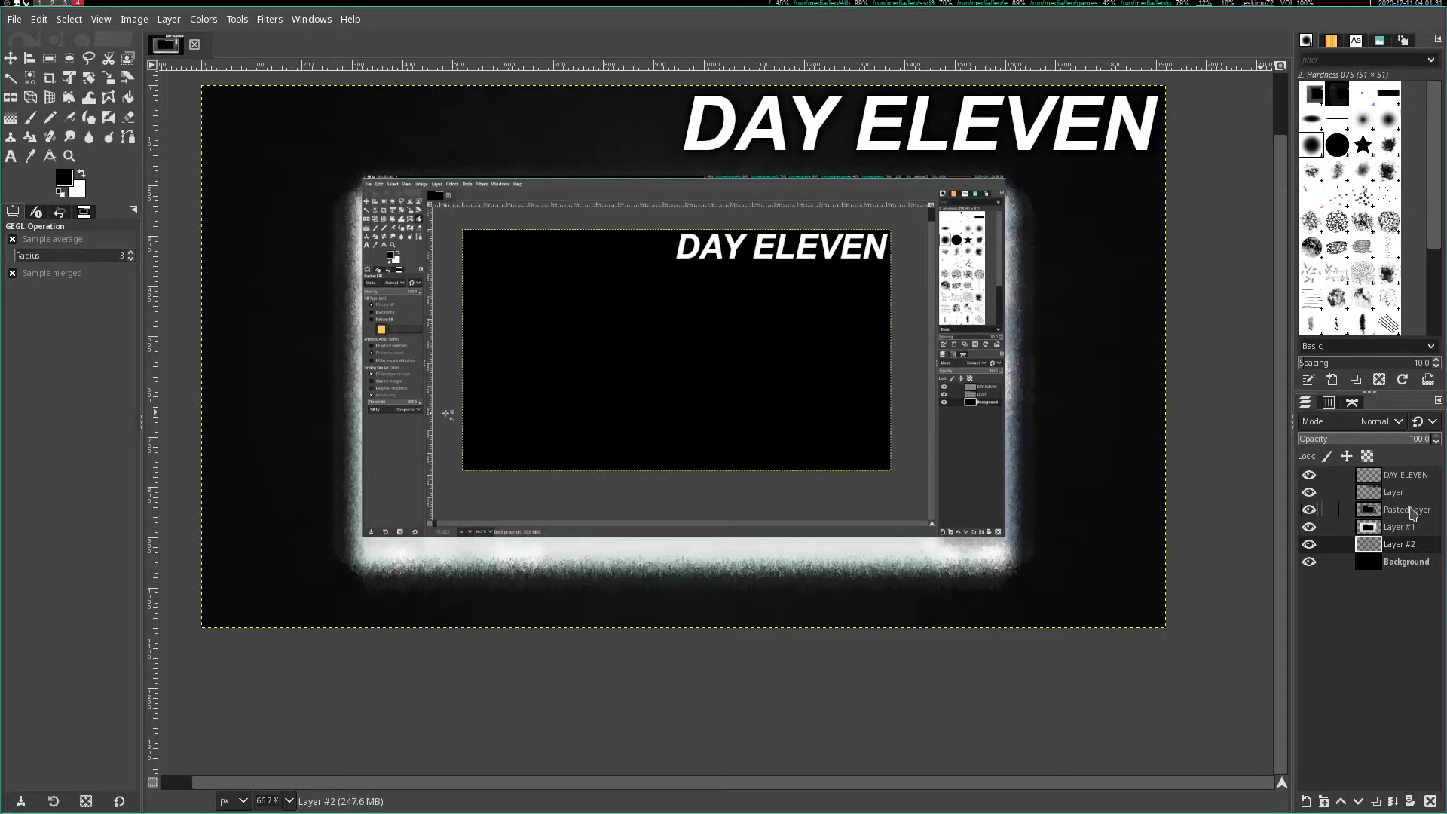
- Copy the screenshot from Pasted Layer and paste it as a new layer between Pasted Layer and Layer #1
{"action": "left_click", "coordinate": [1409, 511]}
{"action": "key", "text": "ctrl+c"}
{"action": "key", "text": "ctrl+v"}
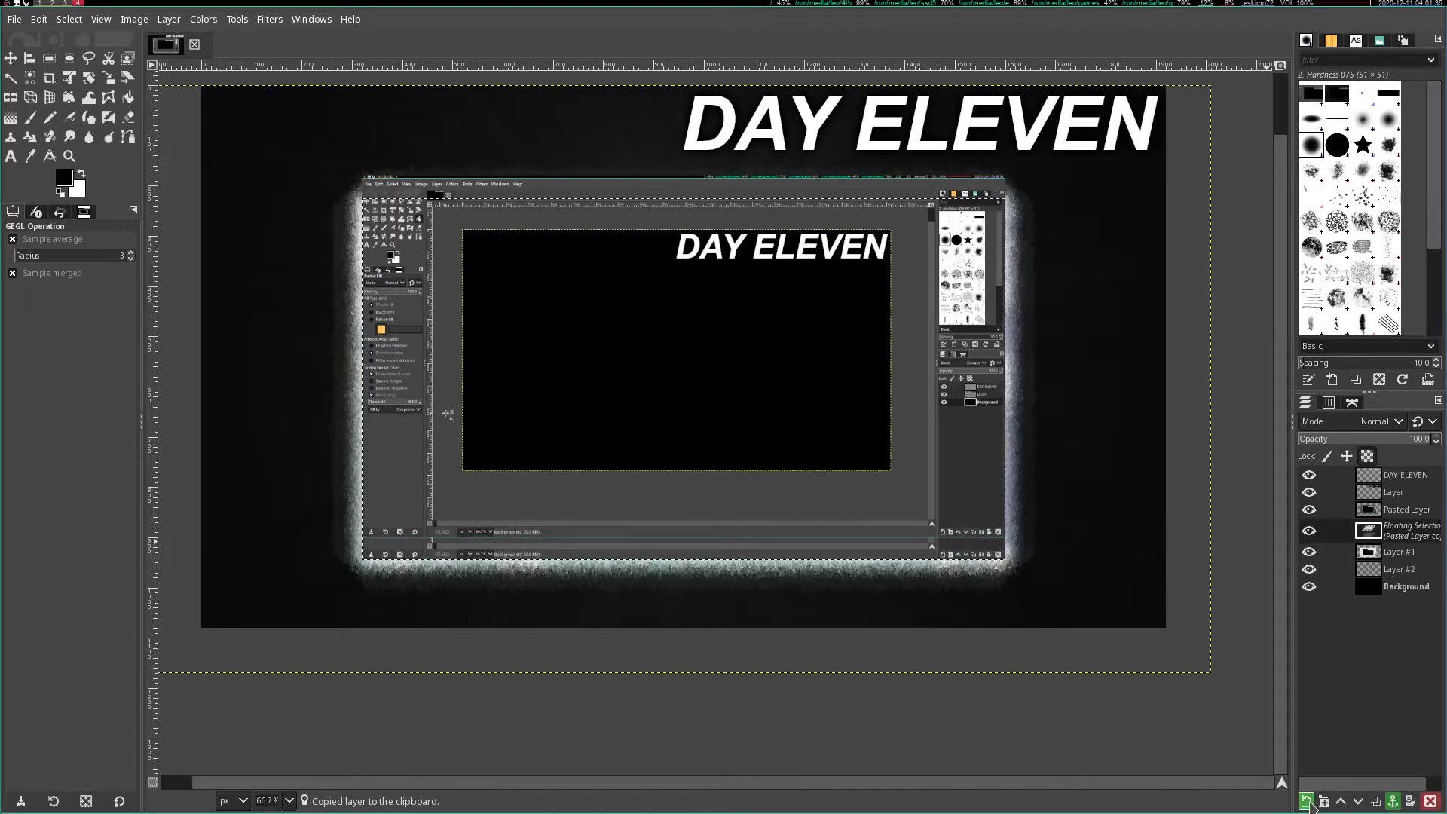
{"action": "left_click", "coordinate": [1307, 802]}
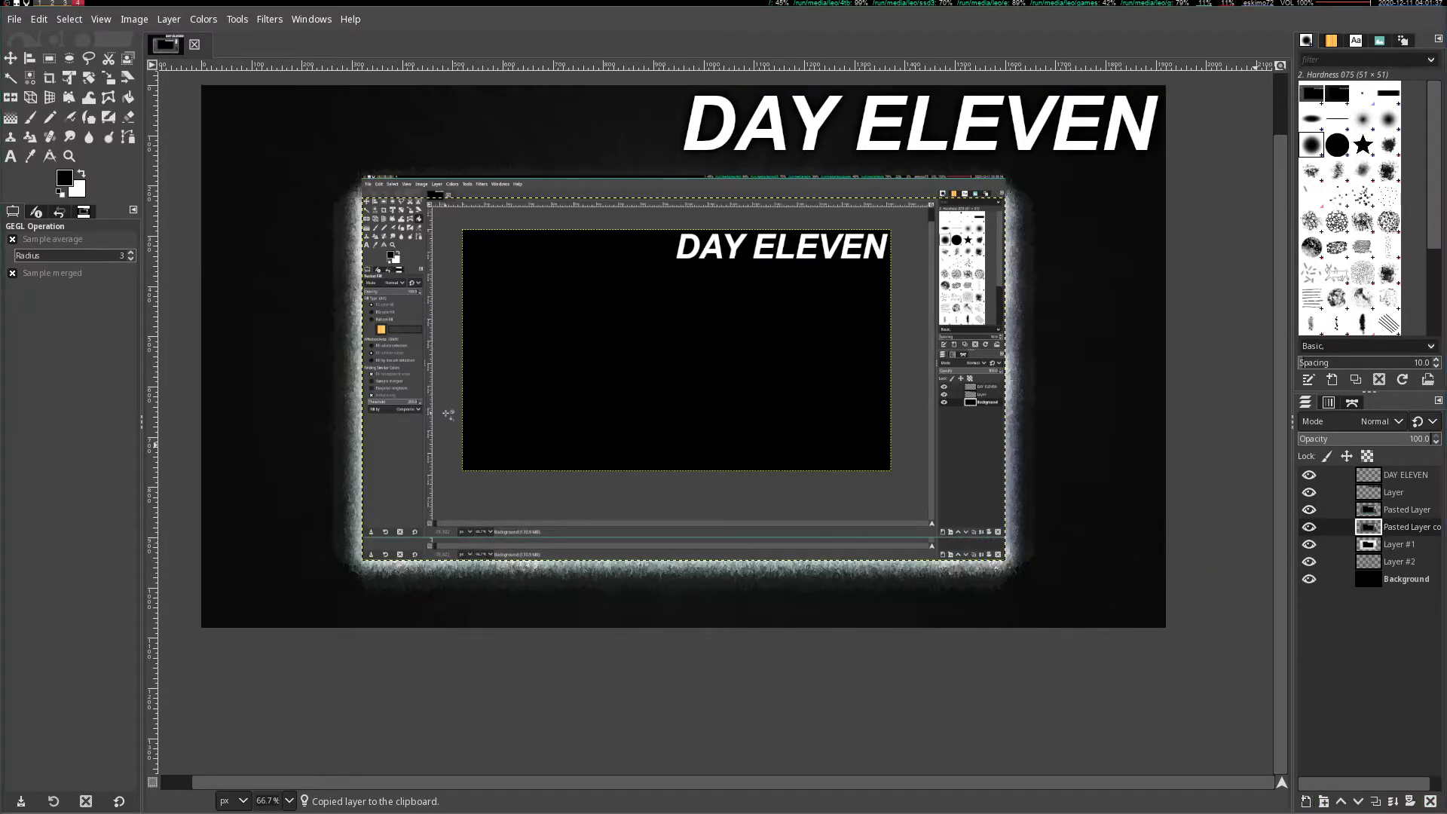
- Draw a circular selection about 400 px across on Pasted Layer, centred on the screenshot's left edge
{"action": "left_click", "coordinate": [1406, 510]}
{"action": "left_click", "coordinate": [68, 58]}
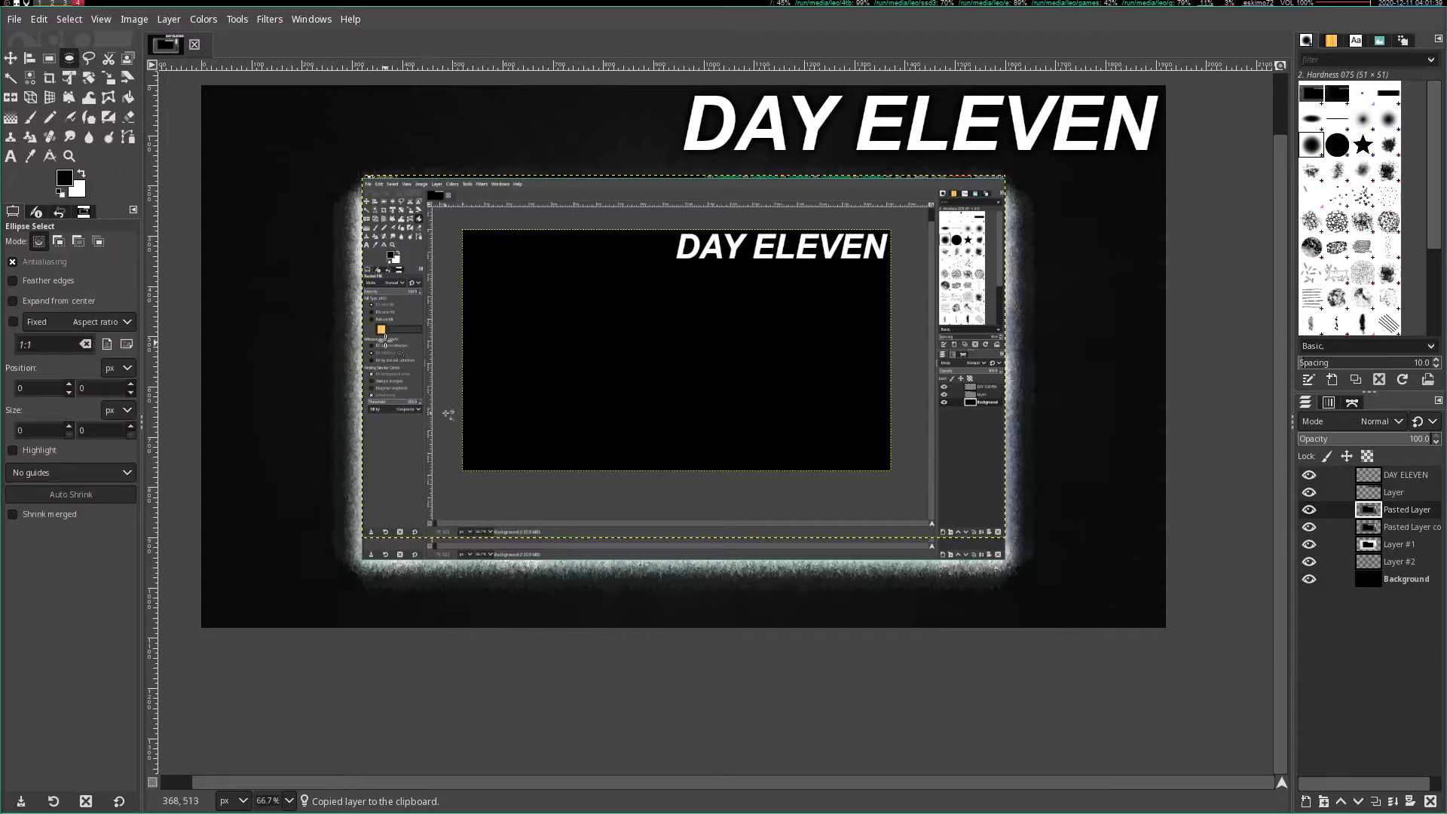
{"action": "left_click_drag", "start_coordinate": [362, 326], "coordinate": [462, 419]}
- Rotate the circular selection's content by about 179.84 degrees and turn the floating result into its own layer
{"action": "left_click", "coordinate": [88, 78]}
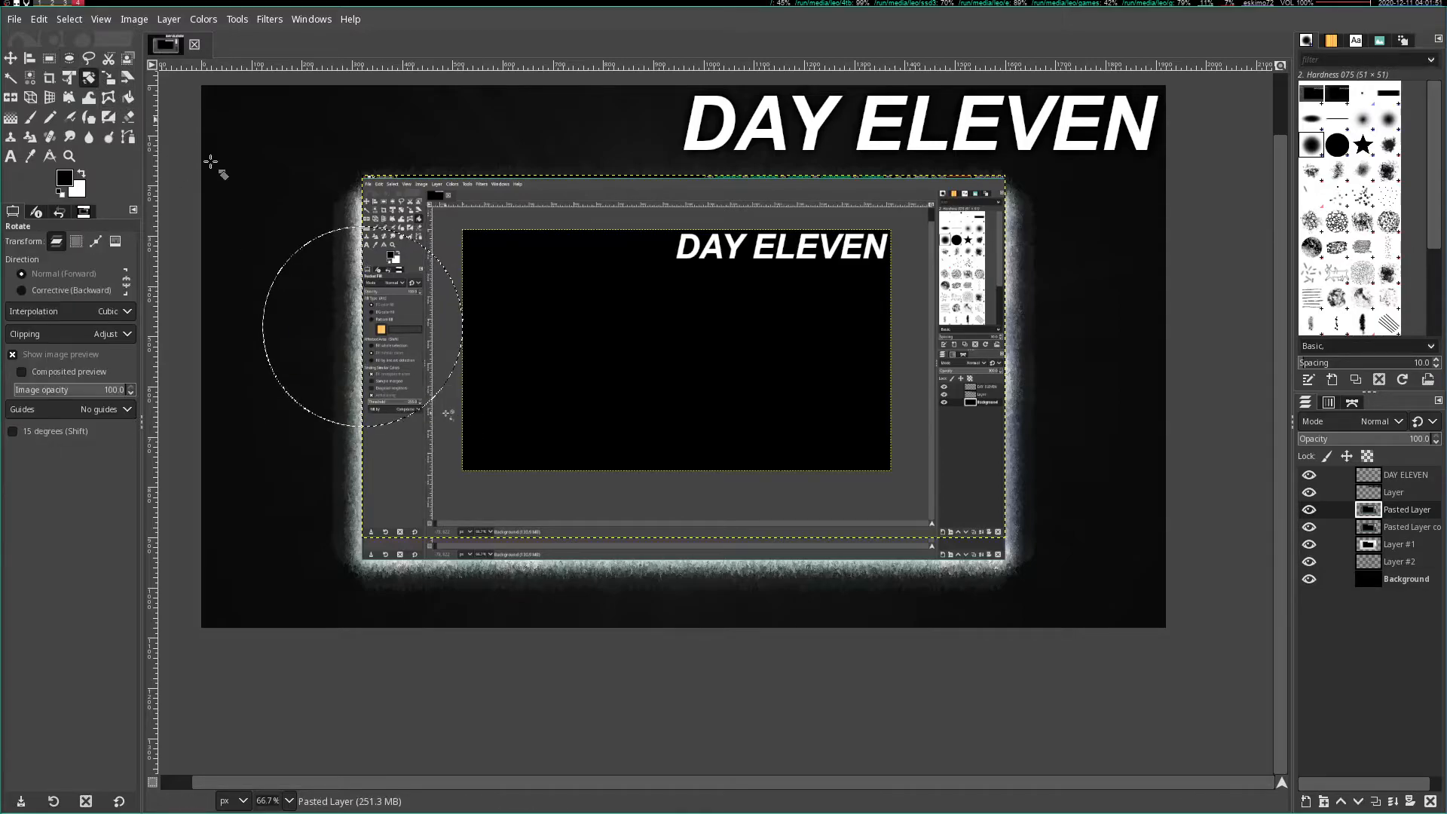
{"action": "left_click", "coordinate": [485, 409]}
{"action": "left_click_drag", "start_coordinate": [603, 415], "coordinate": [167, 206]}
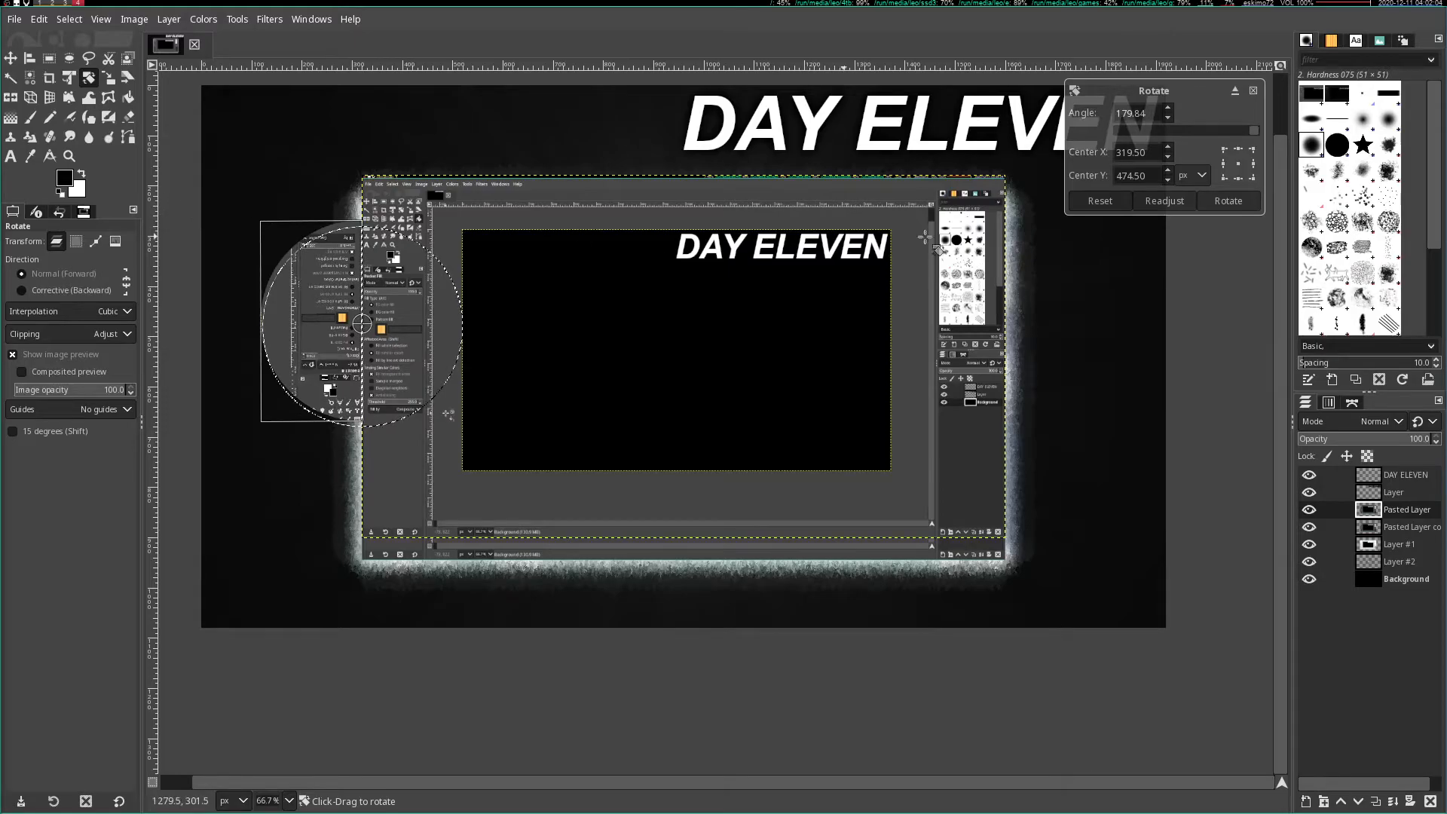
{"action": "left_click", "coordinate": [1227, 201]}
{"action": "left_click", "coordinate": [1396, 605]}
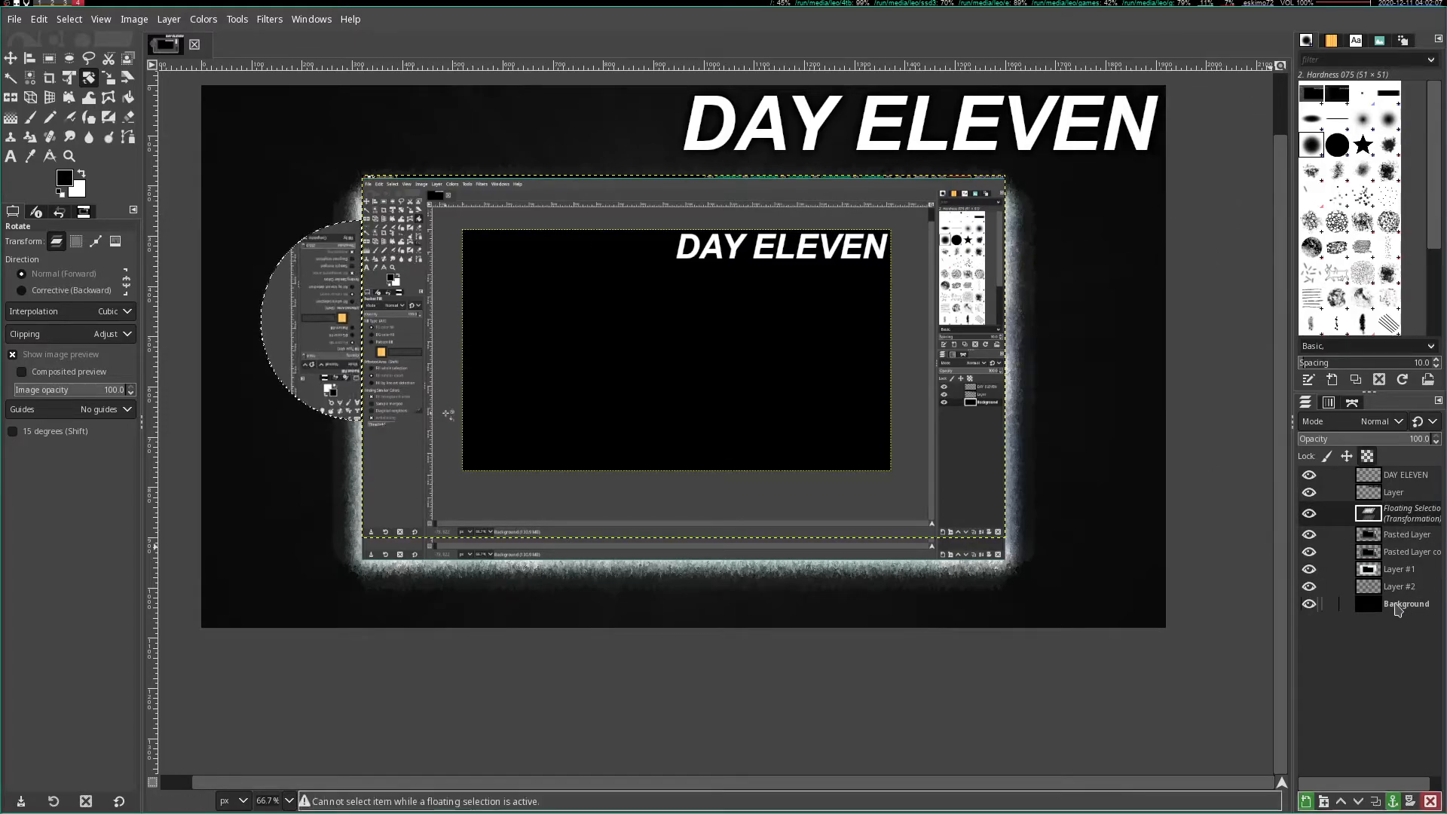
{"action": "left_click", "coordinate": [1308, 800]}
{"action": "left_click", "coordinate": [1407, 598]}
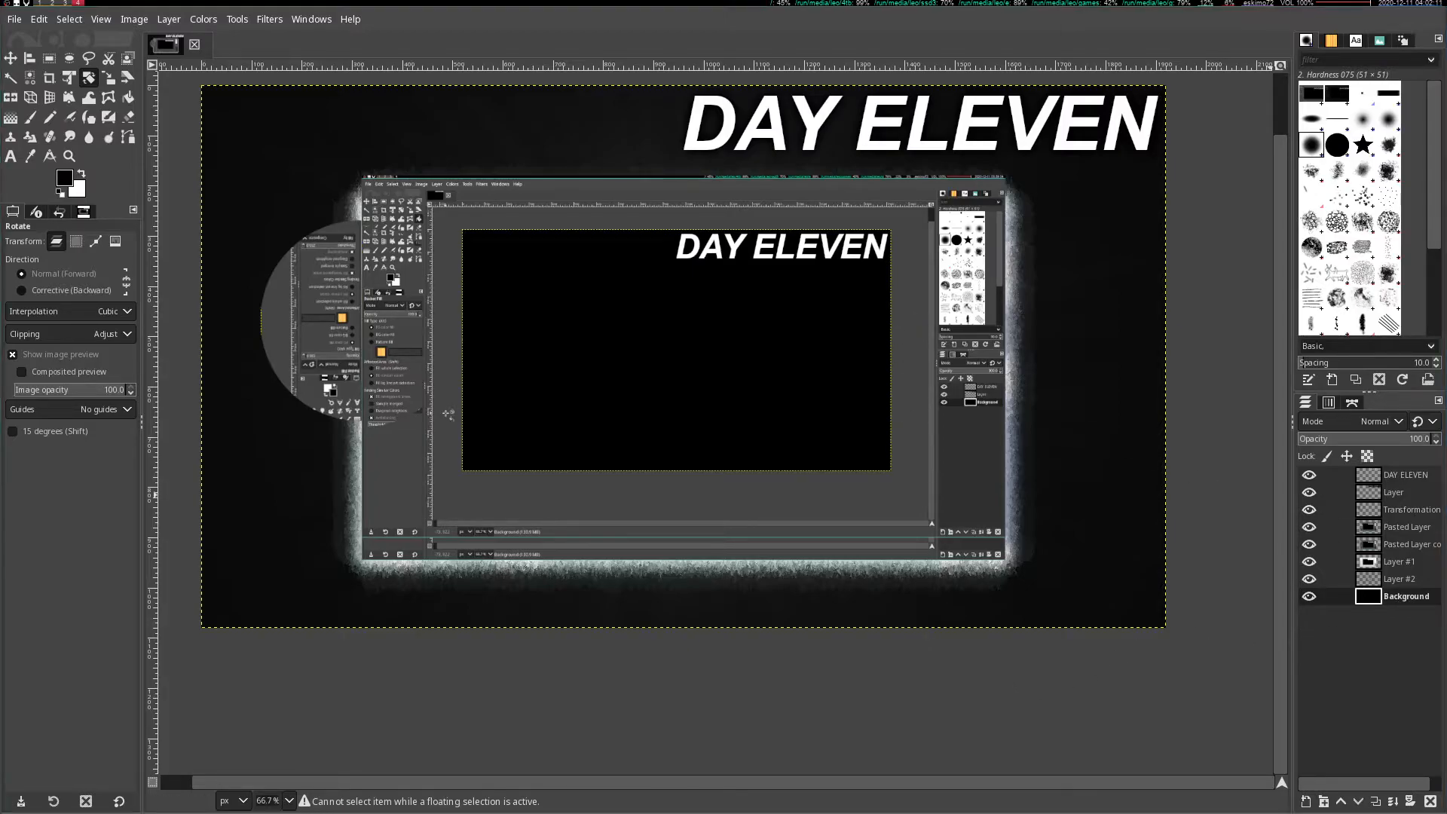
{"action": "left_click", "coordinate": [1394, 532]}
{"action": "left_click", "coordinate": [1395, 546]}
{"action": "left_click", "coordinate": [1394, 530]}
{"action": "left_click", "coordinate": [1402, 559]}
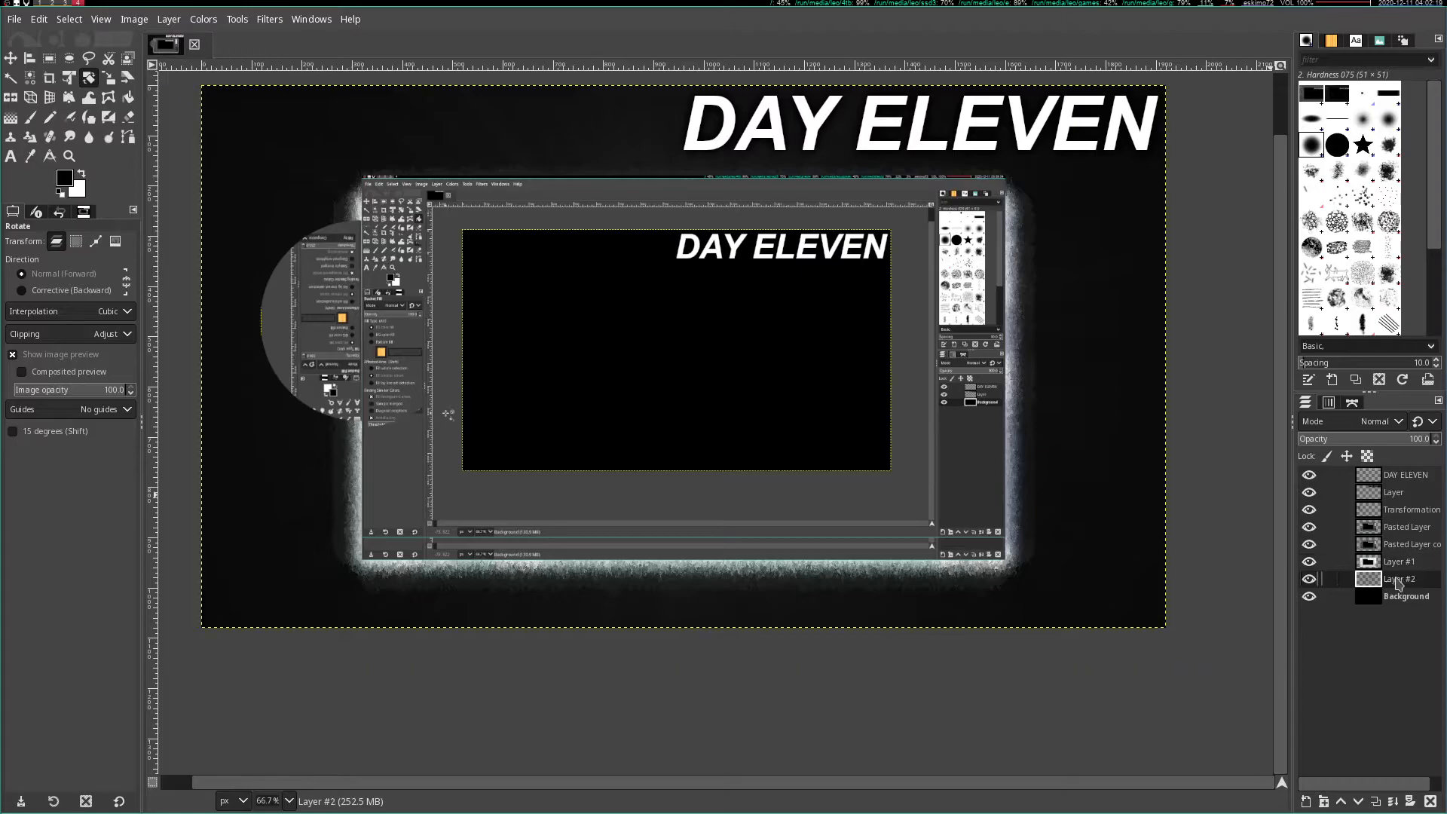
{"action": "left_click", "coordinate": [1379, 512]}
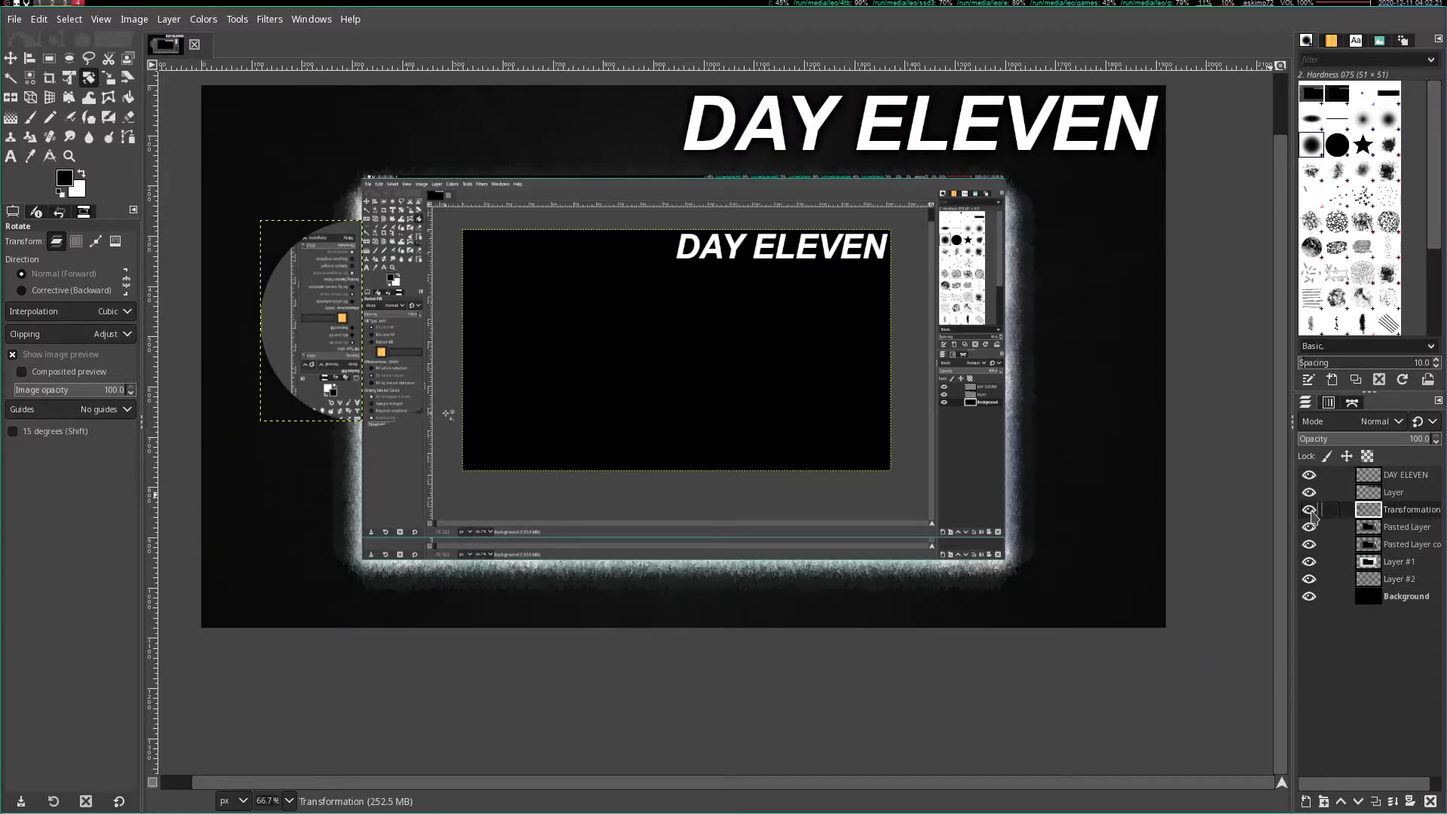
- Add a new transparent layer between Pasted Layer and the Transformation layer
{"action": "left_click", "coordinate": [1383, 527]}
{"action": "left_click", "coordinate": [1308, 802]}
{"action": "left_click", "coordinate": [1407, 797]}
- Try merging the Transformation layer down into Layer #3, and undo the merge
{"action": "left_click", "coordinate": [1406, 511]}
{"action": "left_click", "coordinate": [1392, 801]}
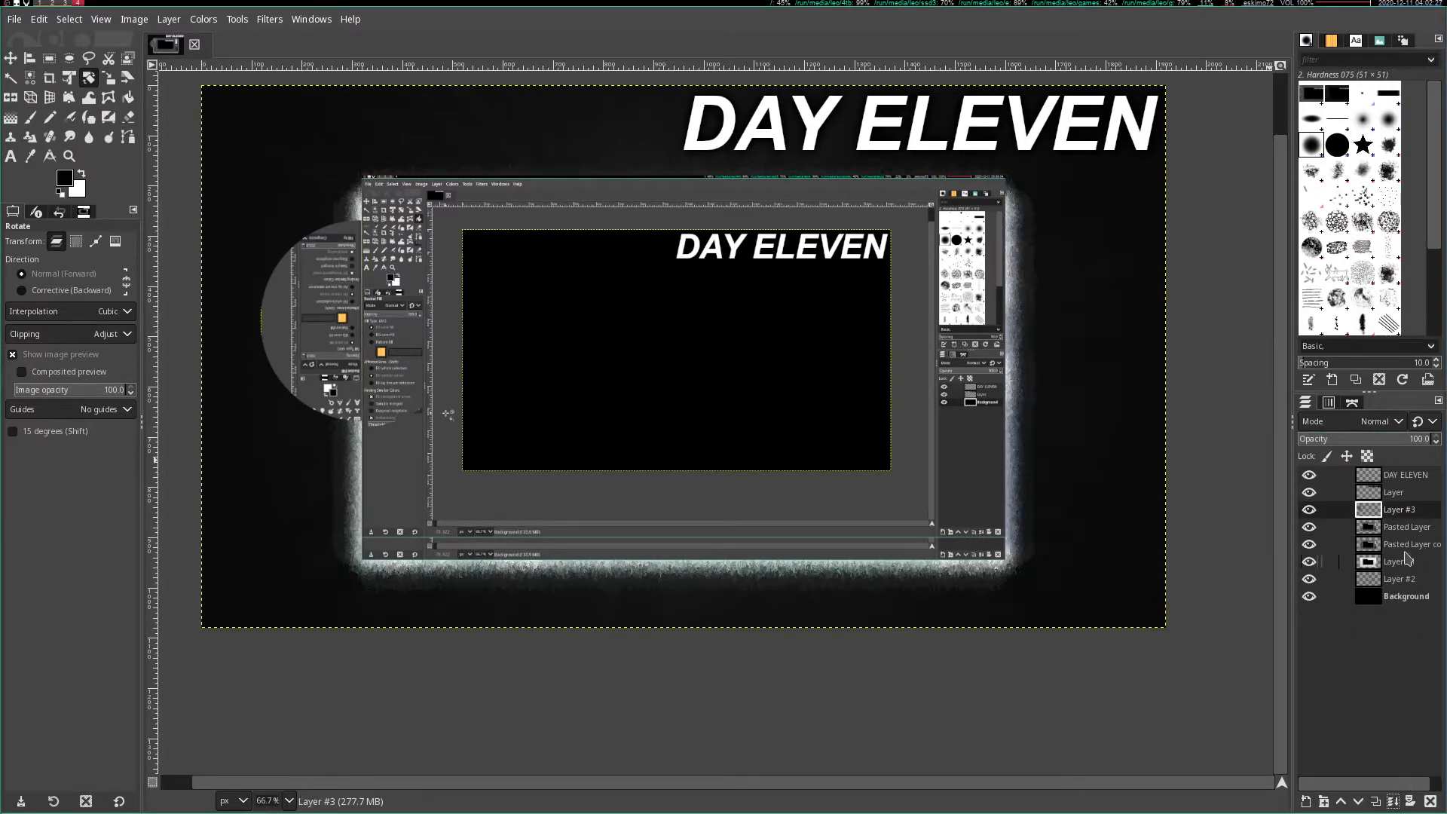
{"action": "key", "text": "ctrl+z"}
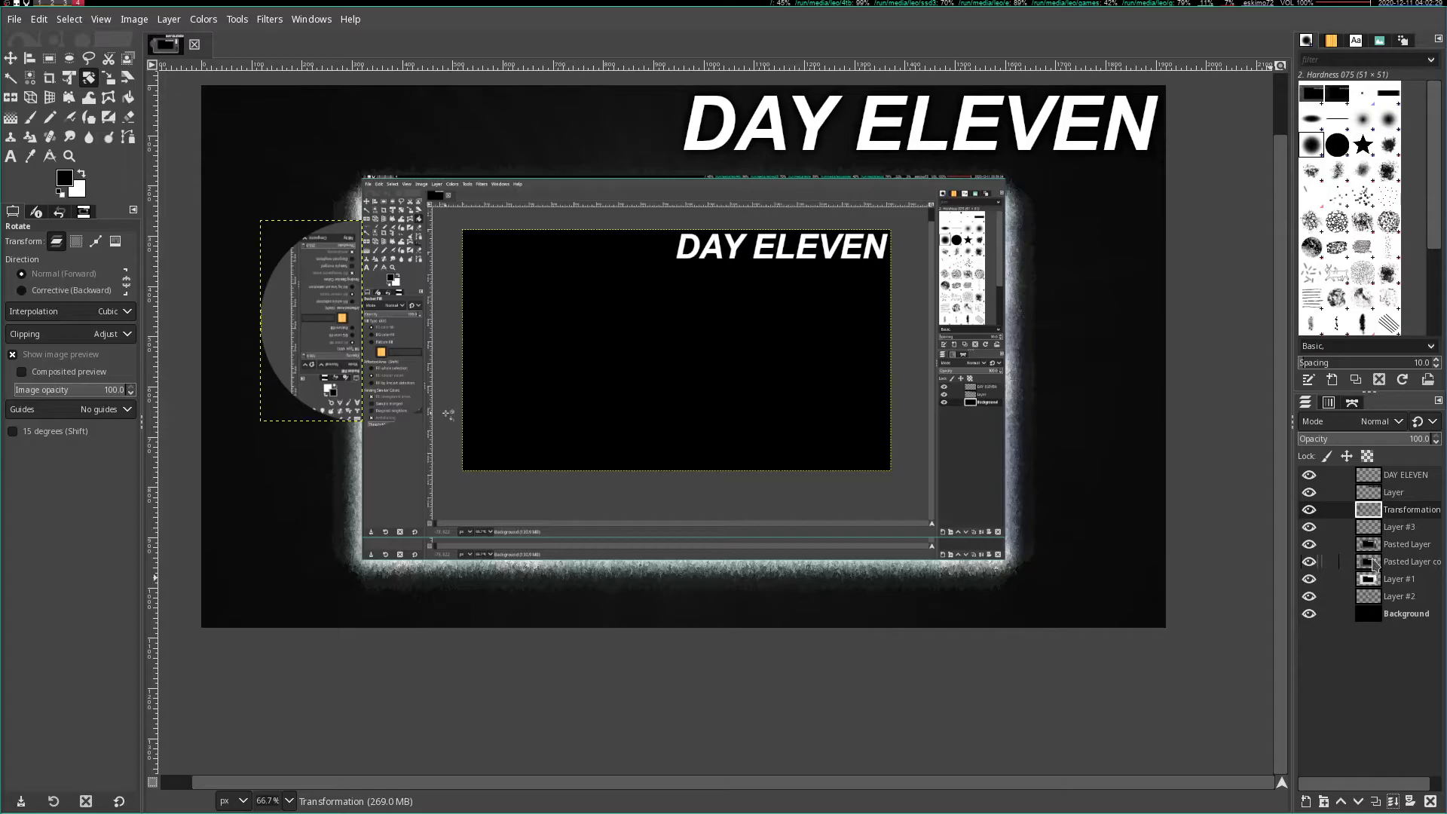
- Paste a copy of the Transformation layer over the original half circle at 204 × 401 px and merge it down into Layer #3
{"action": "key", "text": "ctrl+c"}
{"action": "key", "text": "ctrl+v"}
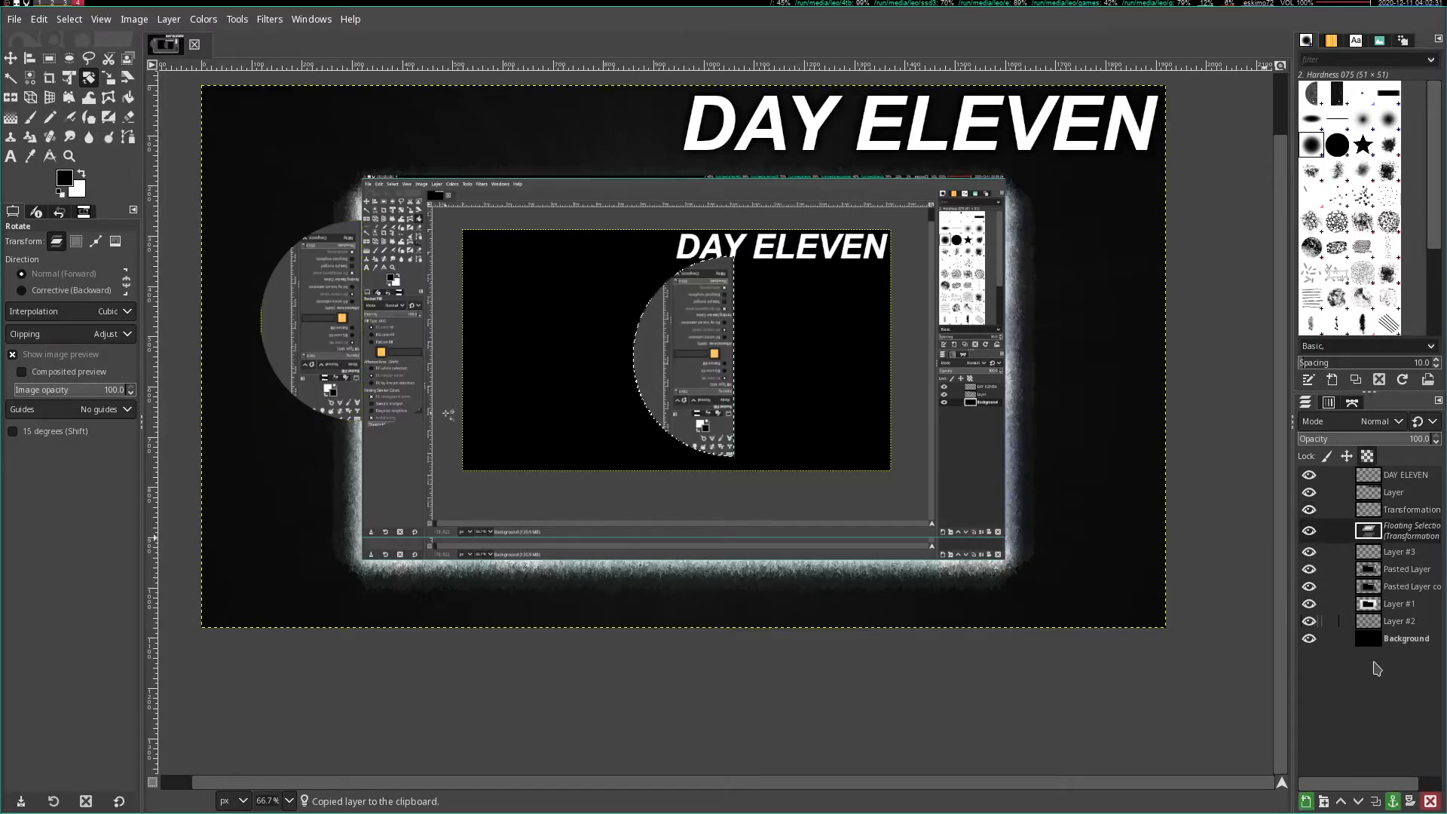
{"action": "key", "text": "shift+s"}
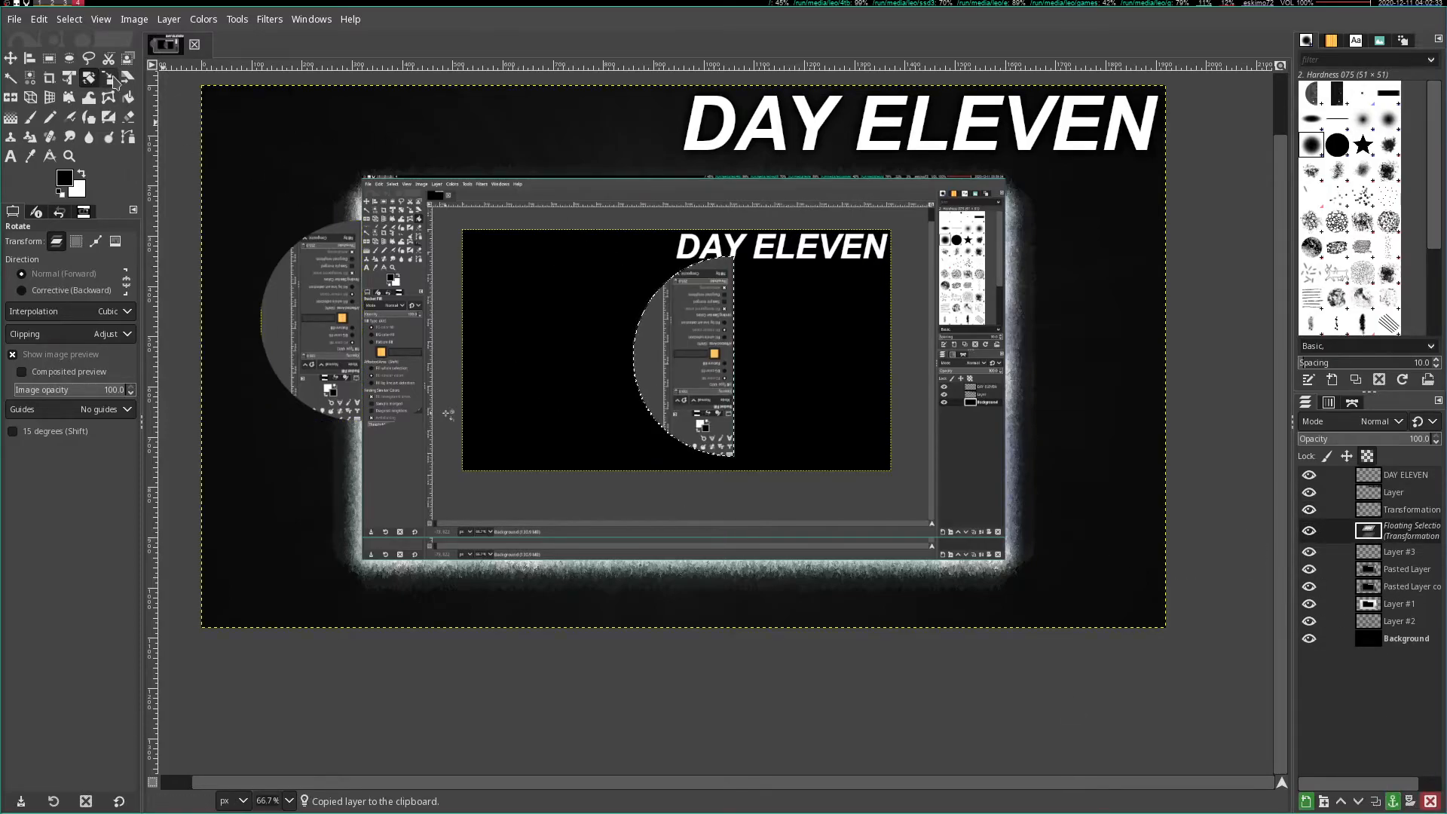
{"action": "left_click", "coordinate": [599, 289]}
{"action": "left_click_drag", "start_coordinate": [686, 360], "coordinate": [325, 340]}
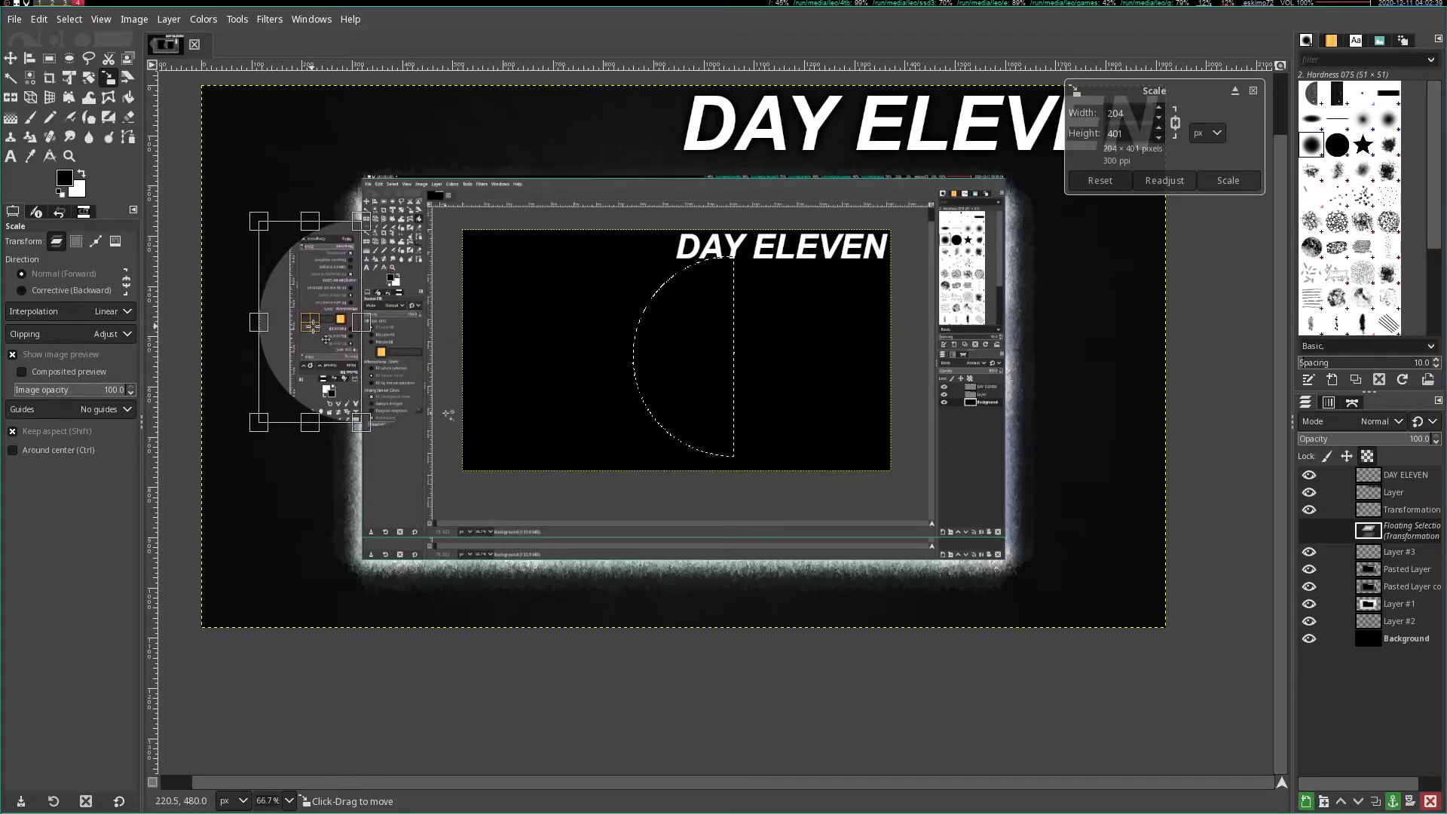
{"action": "left_click", "coordinate": [1227, 180]}
{"action": "left_click", "coordinate": [1306, 801]}
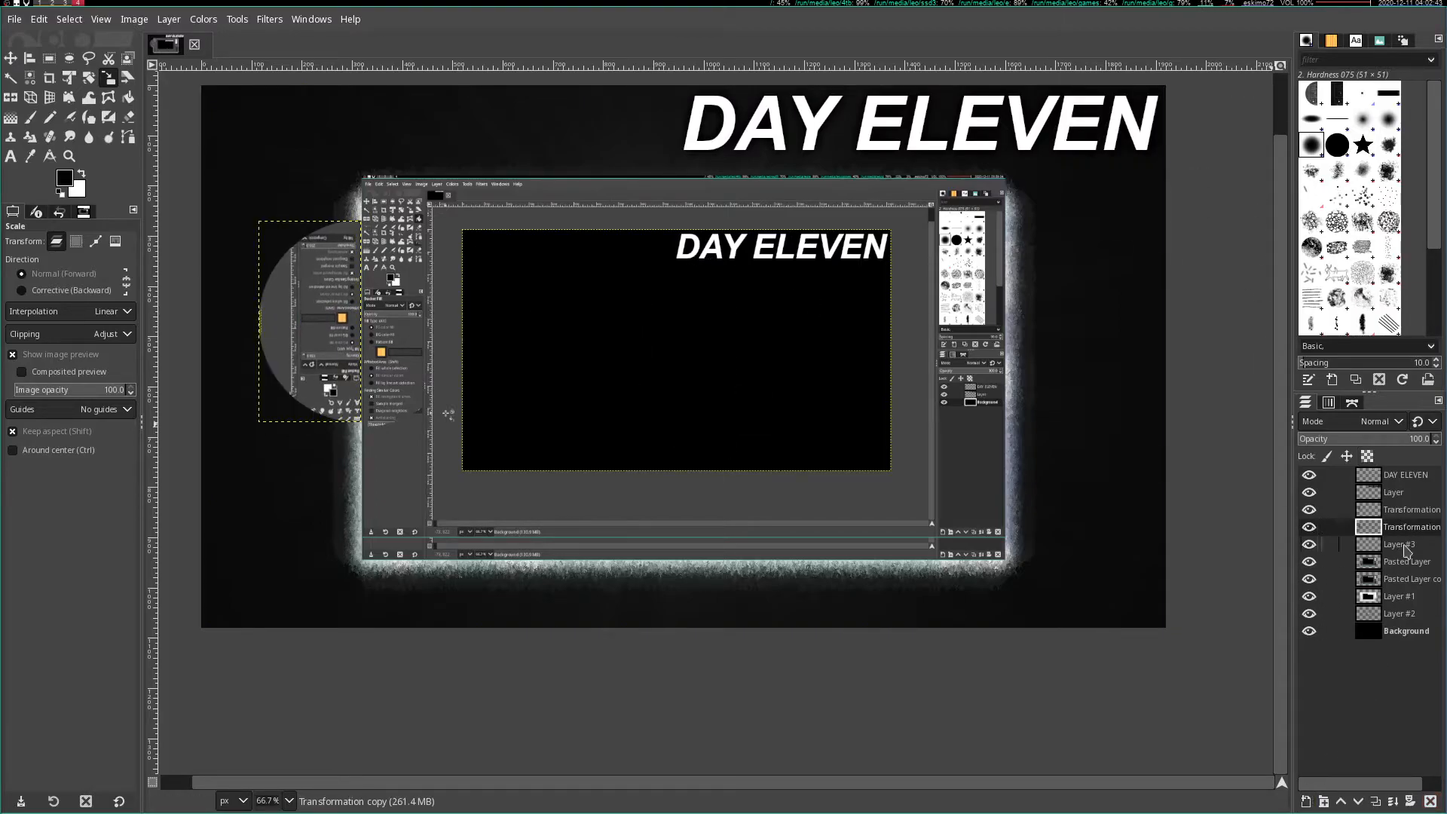
{"action": "left_click", "coordinate": [1391, 800]}
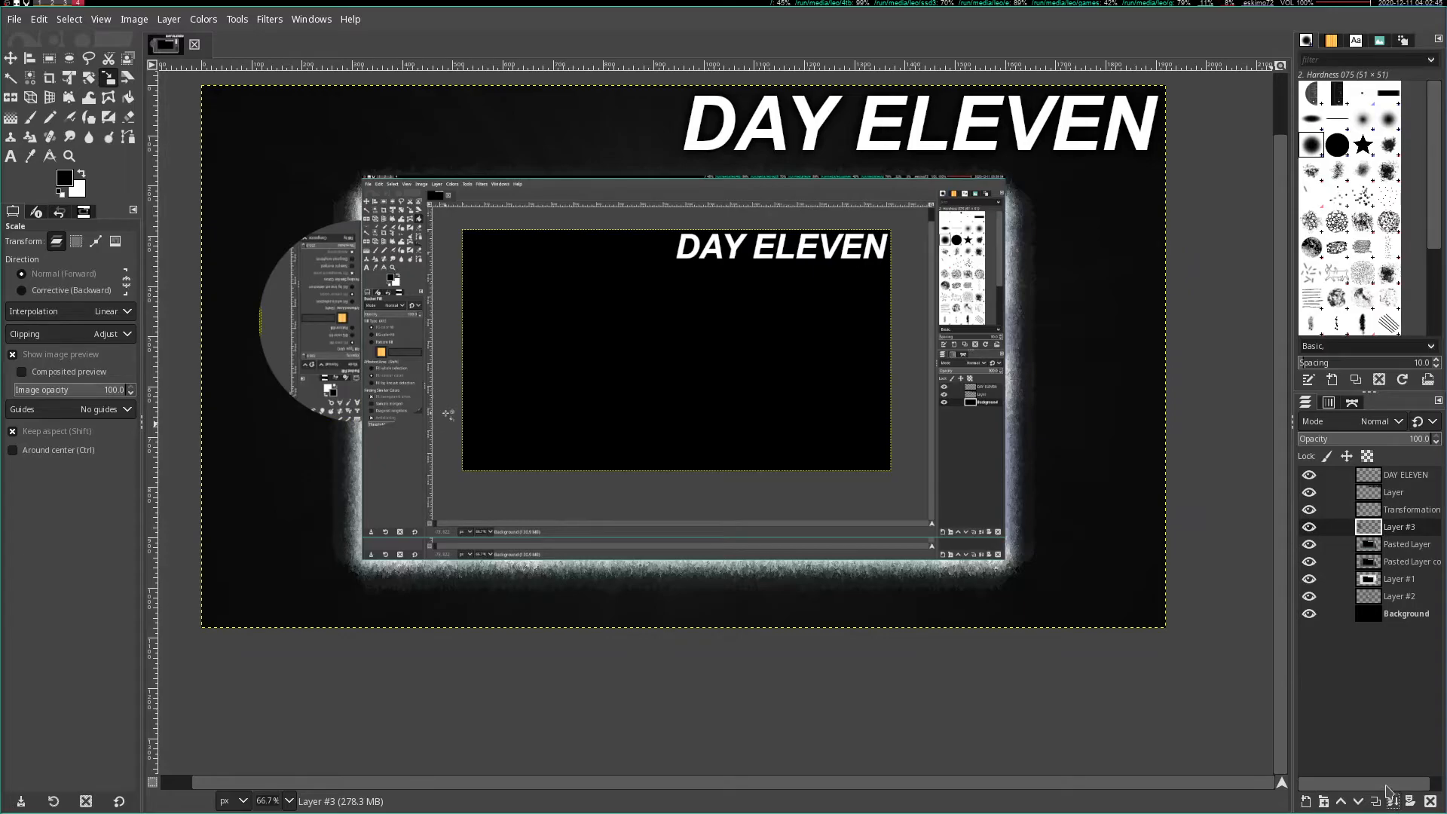
- Apply a circular Focus Blur of Gaussian type with a blur radius of 25 to Layer #3
{"action": "left_click", "coordinate": [269, 19]}
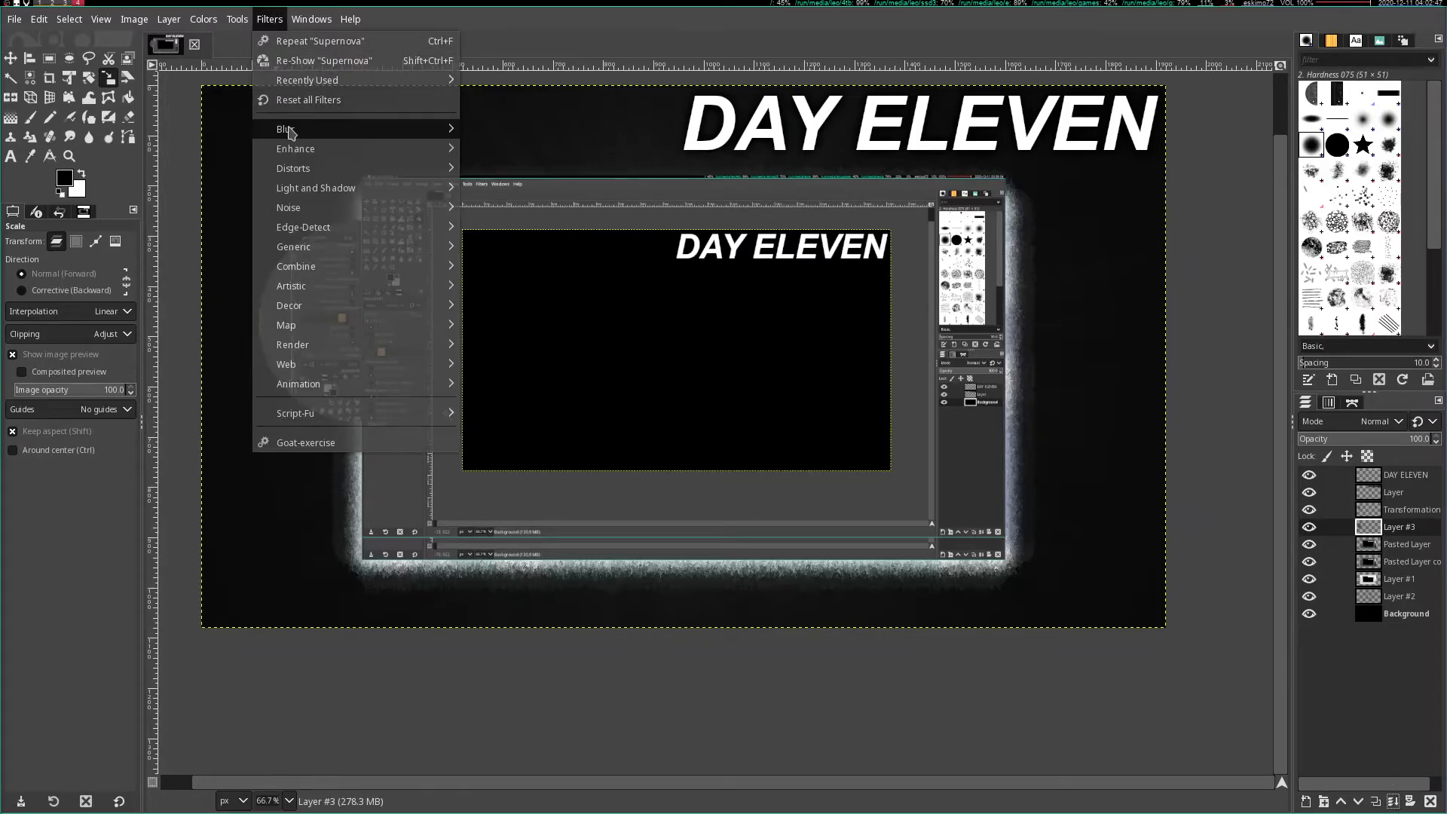
{"action": "mouse_move", "coordinate": [289, 132]}
{"action": "left_click", "coordinate": [490, 129]}
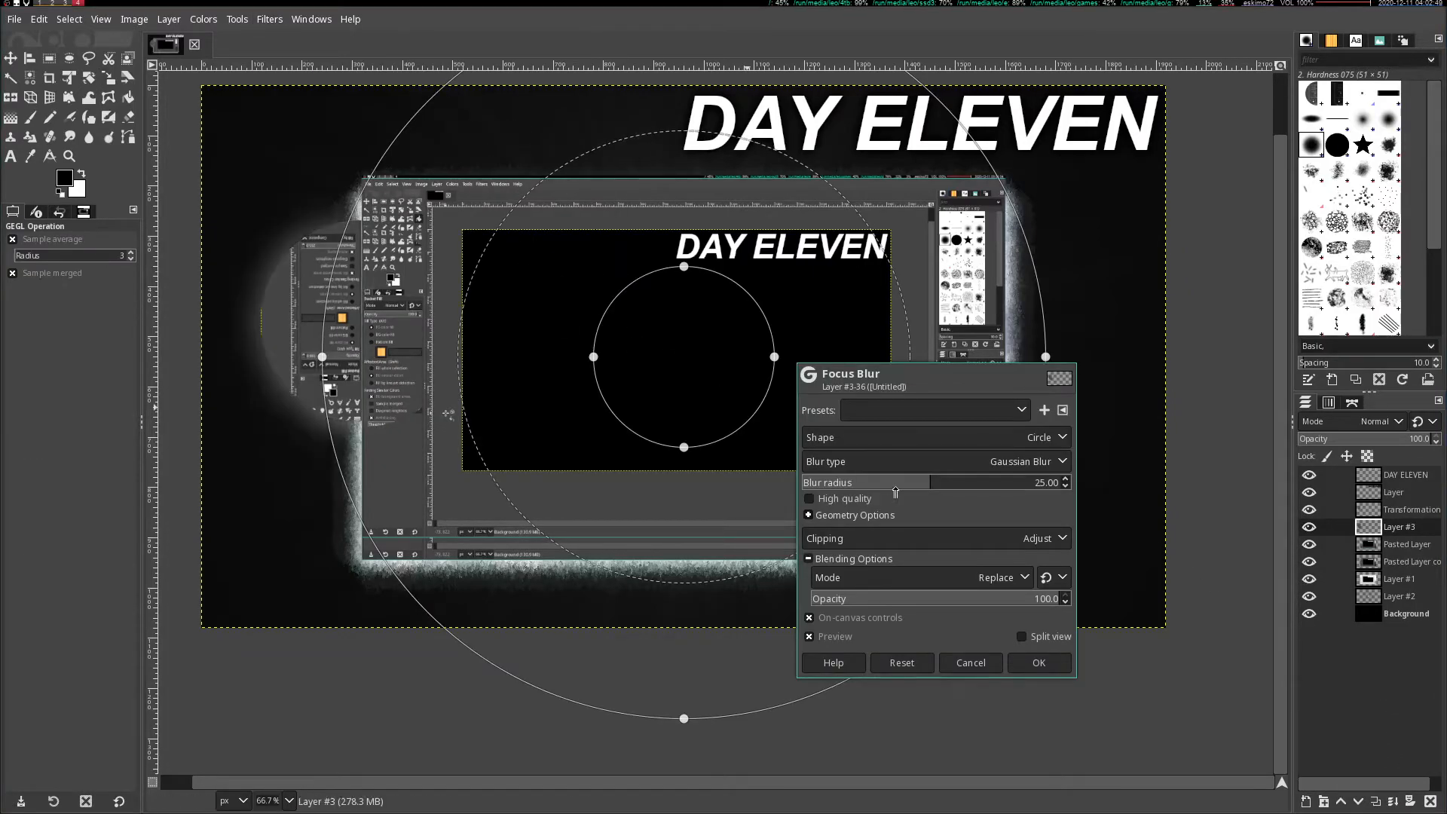
{"action": "left_click", "coordinate": [1038, 663]}
{"action": "left_click", "coordinate": [267, 20]}
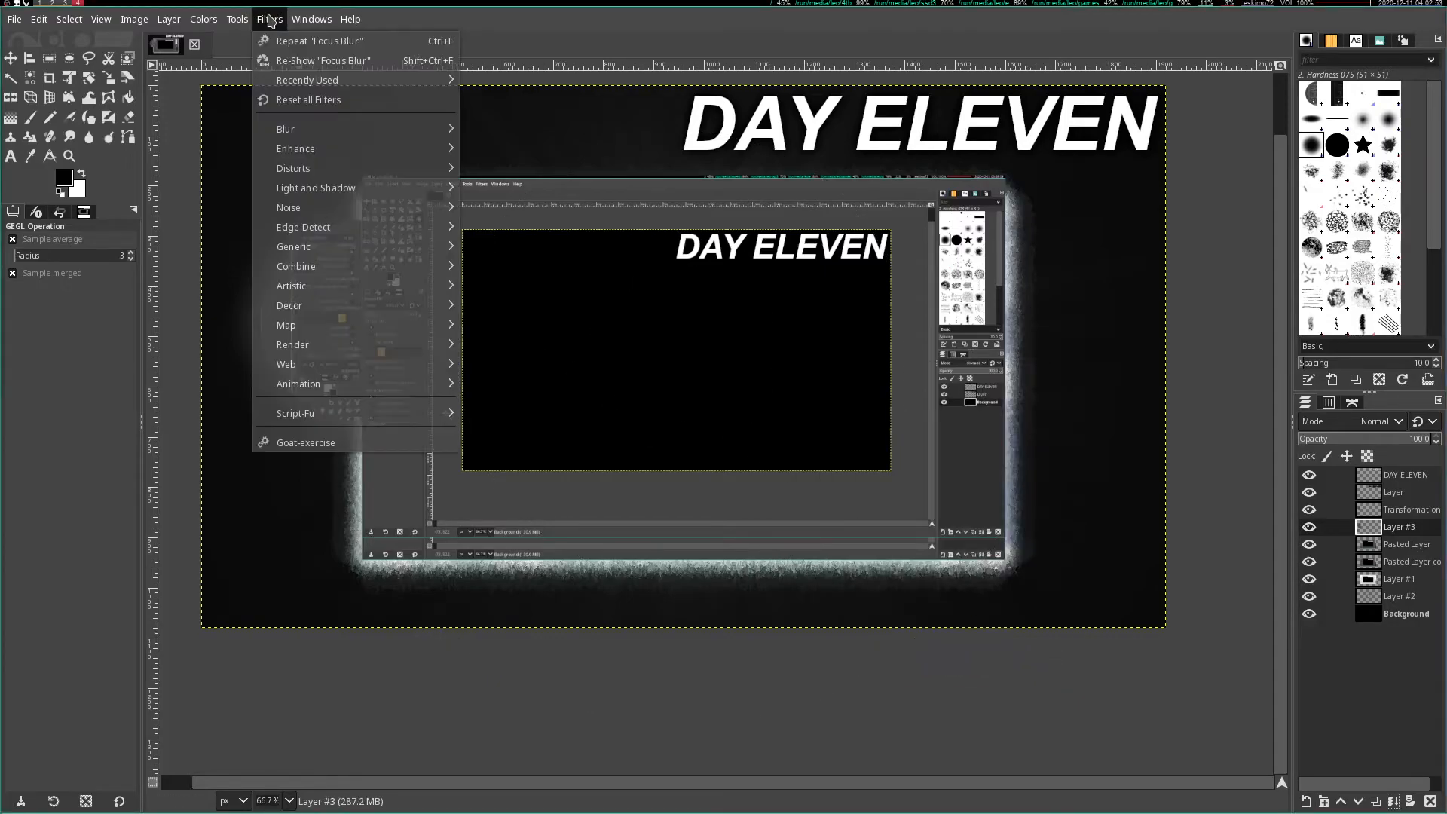
{"action": "mouse_move", "coordinate": [305, 195]}
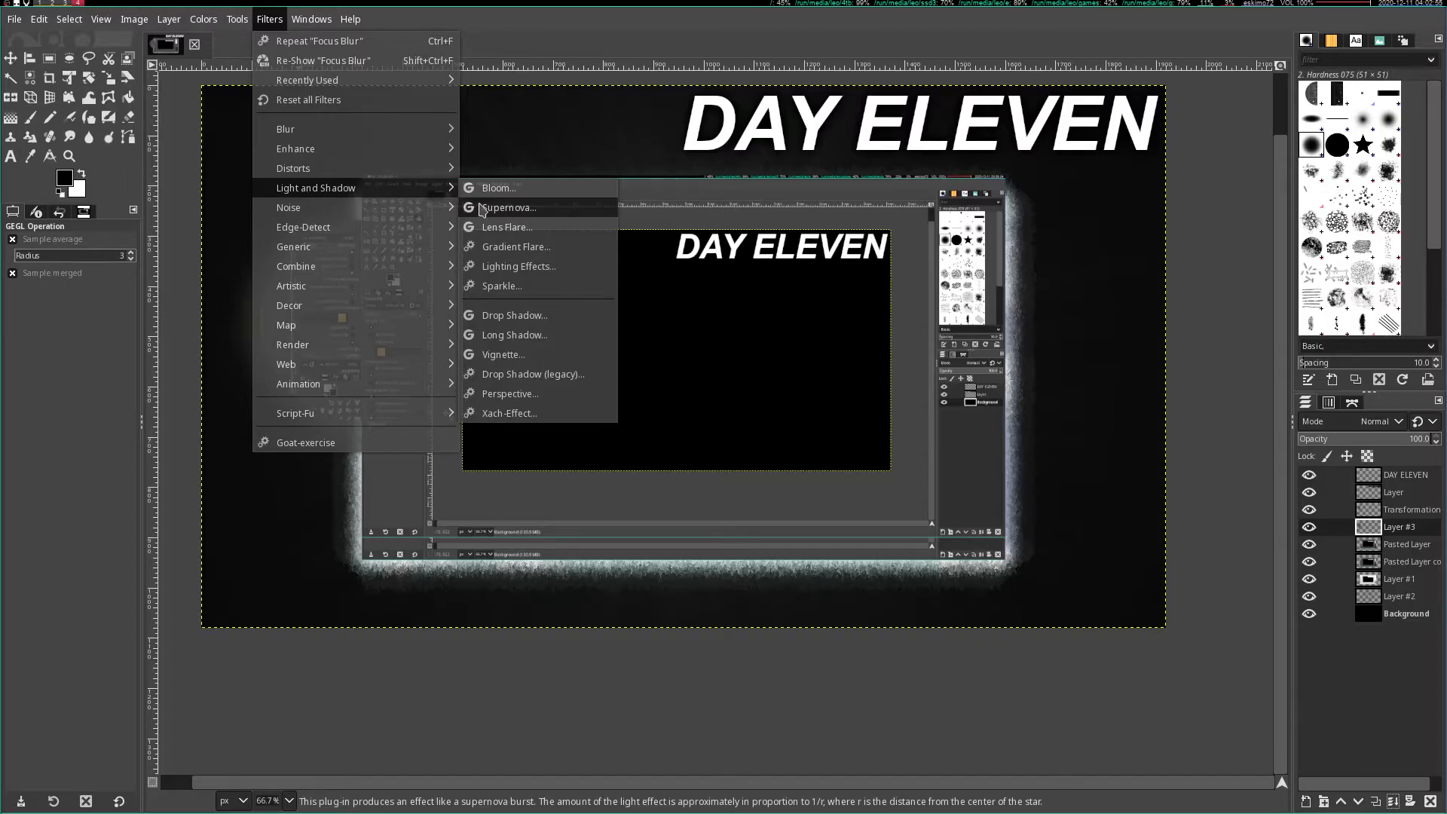
{"action": "left_click", "coordinate": [497, 208]}
{"action": "left_click", "coordinate": [972, 675]}
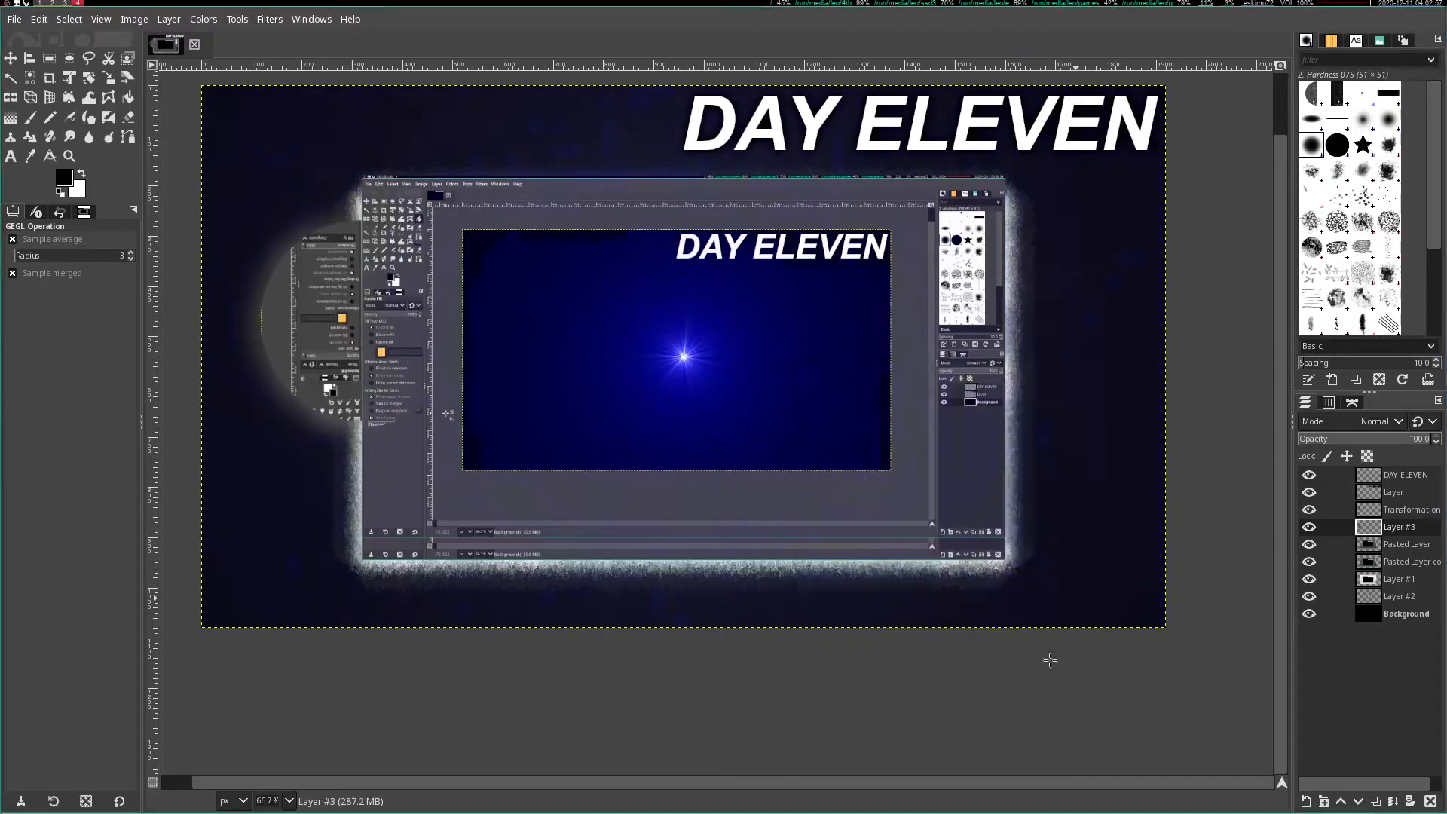
- Brighten the blurred half-circle glow on Layer #3 with a Brightness-Contrast adjustment
{"action": "left_click", "coordinate": [204, 19]}
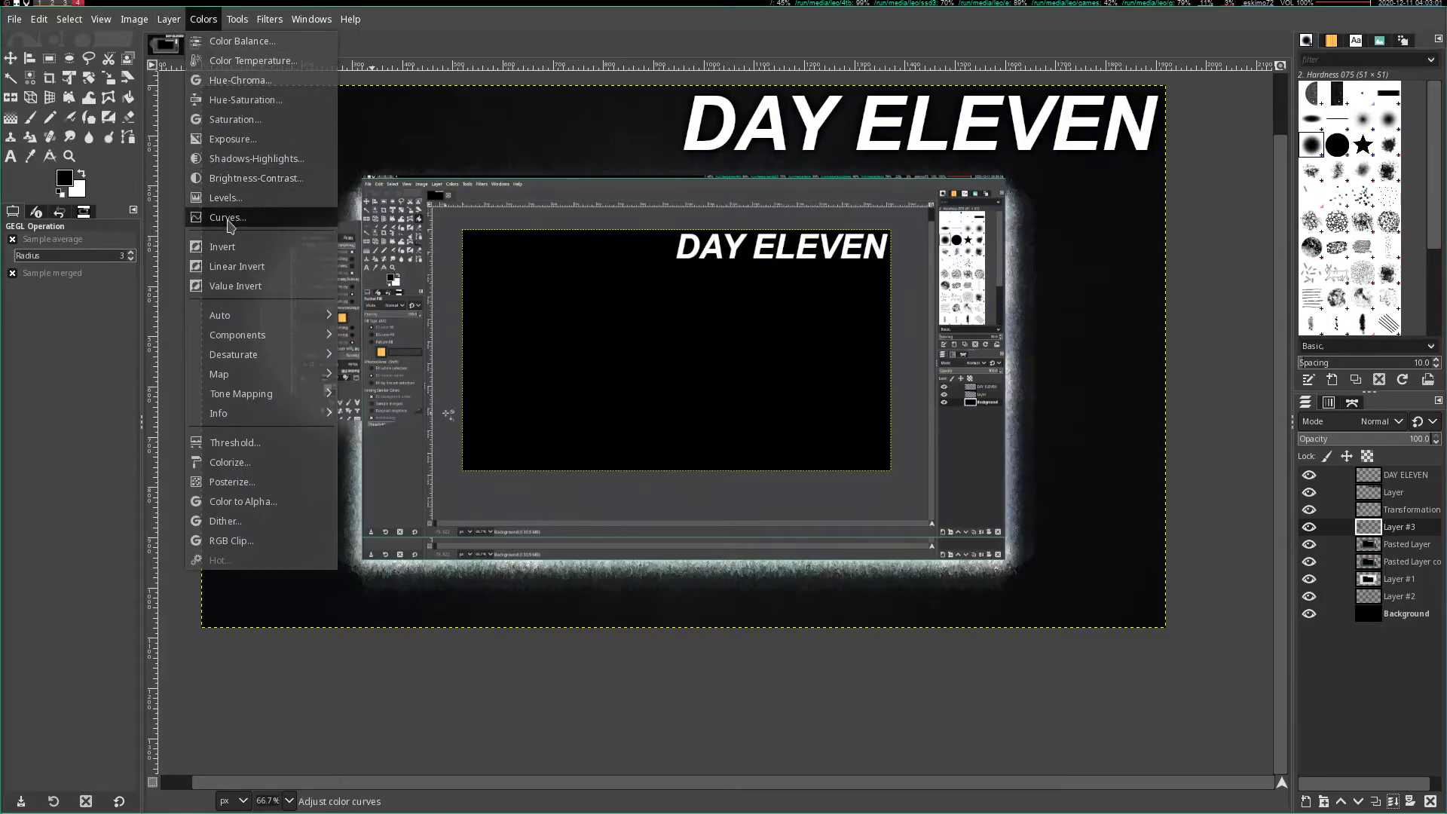
{"action": "left_click", "coordinate": [247, 179]}
{"action": "left_click_drag", "start_coordinate": [221, 167], "coordinate": [44, 175]}
{"action": "left_click_drag", "start_coordinate": [159, 156], "coordinate": [368, 150]}
{"action": "left_click_drag", "start_coordinate": [243, 155], "coordinate": [186, 160]}
{"action": "left_click", "coordinate": [345, 257]}
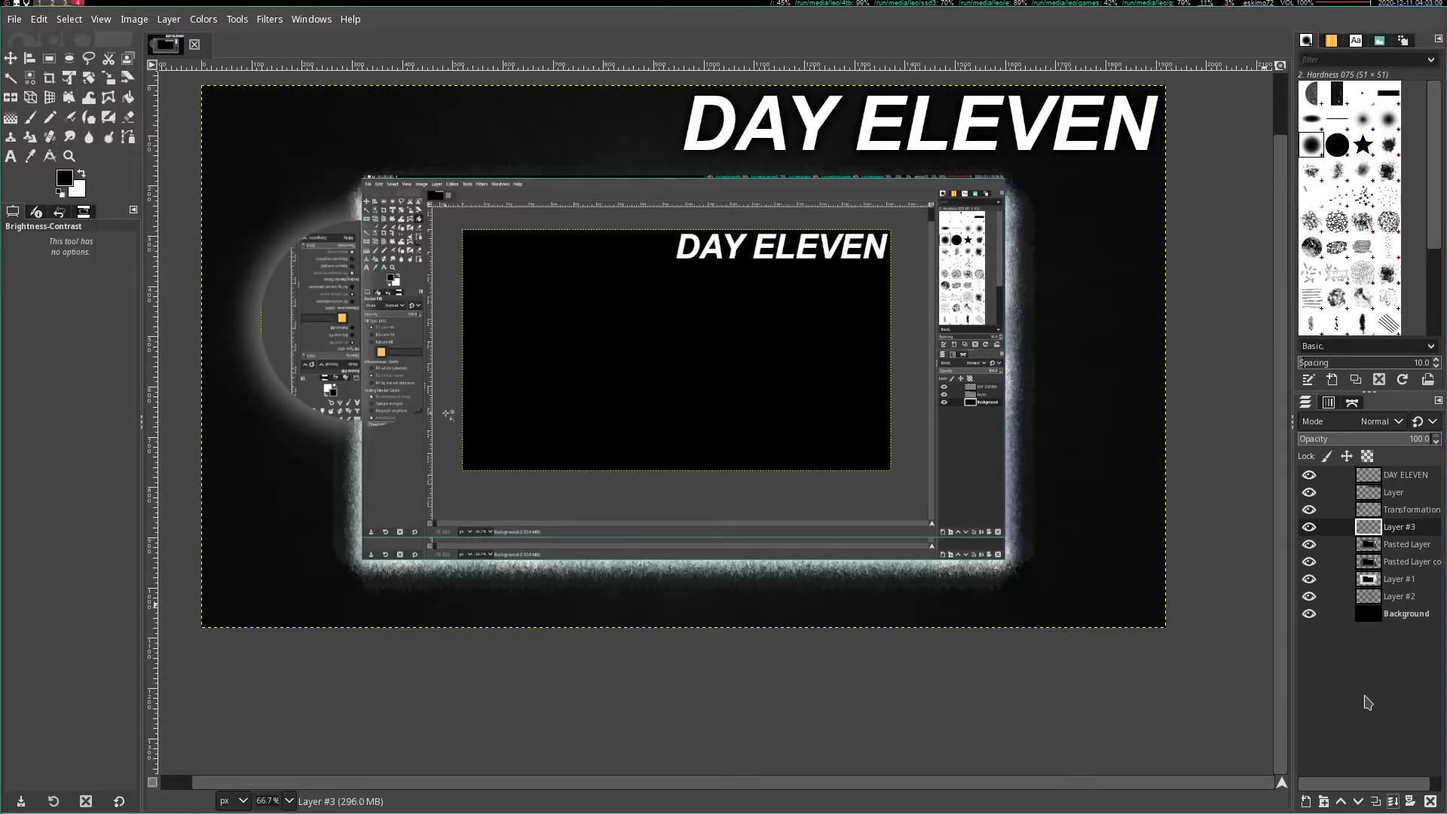
- Add a transparent layer directly above Pasted Layer and start the Supernova filter on it
{"action": "left_click", "coordinate": [1306, 801]}
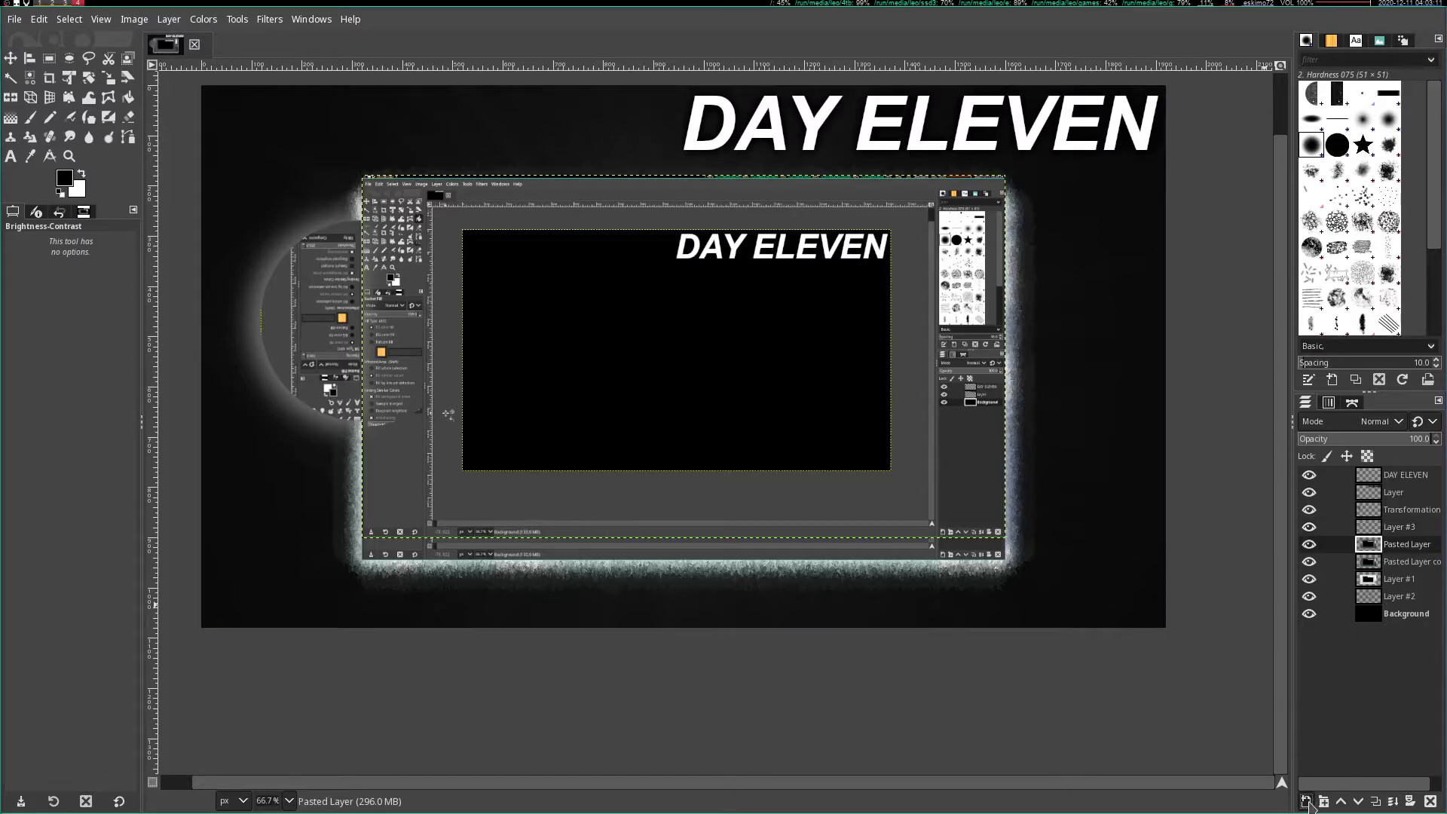
{"action": "left_click", "coordinate": [1406, 794]}
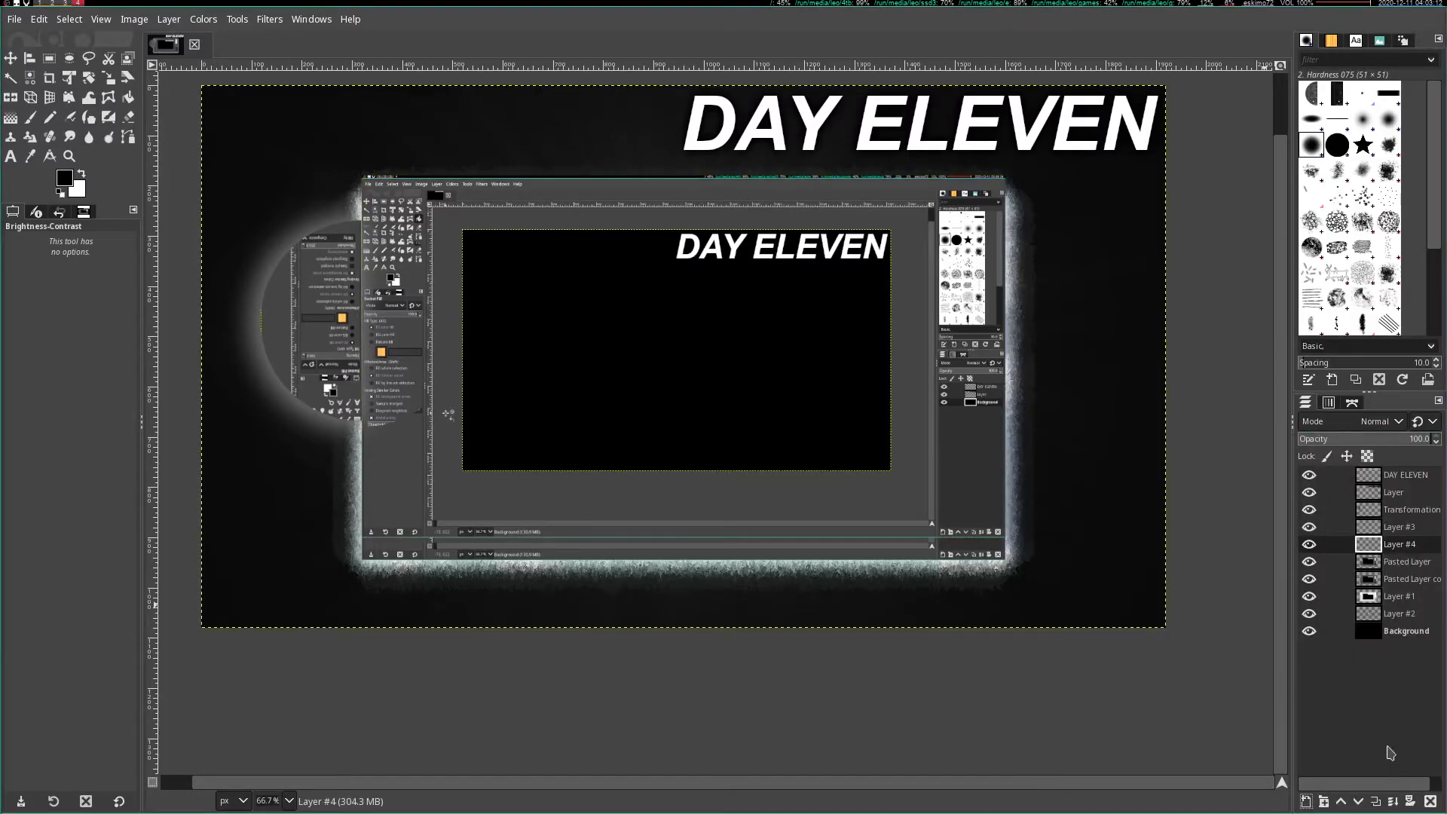
{"action": "left_click", "coordinate": [269, 19]}
{"action": "mouse_move", "coordinate": [311, 188]}
{"action": "left_click", "coordinate": [556, 216]}
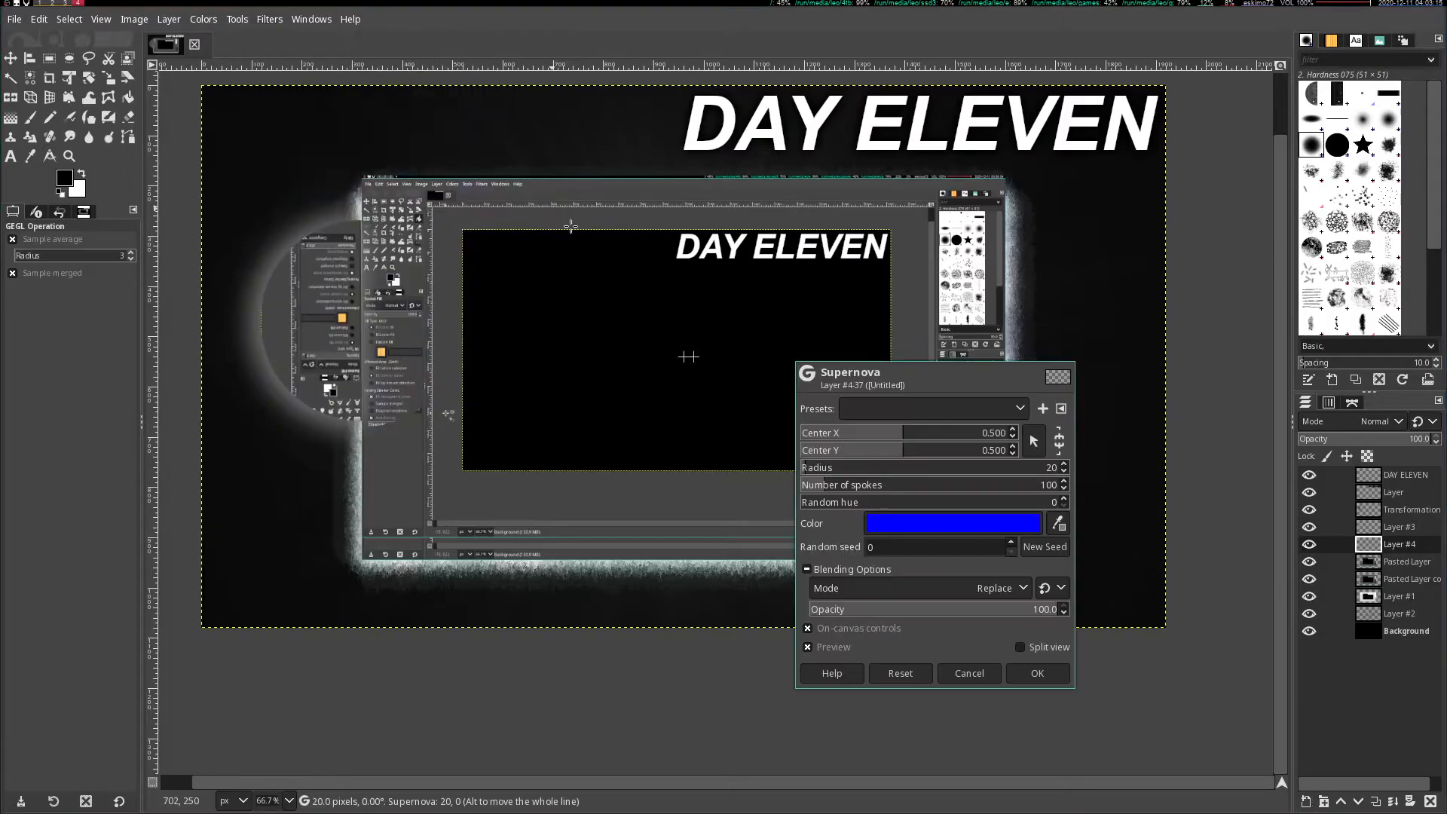
- Sample a dark grey from the half circle as the Supernova colour and move its centre there, to X 0.119 and Y 0.425
{"action": "left_click", "coordinate": [1058, 526]}
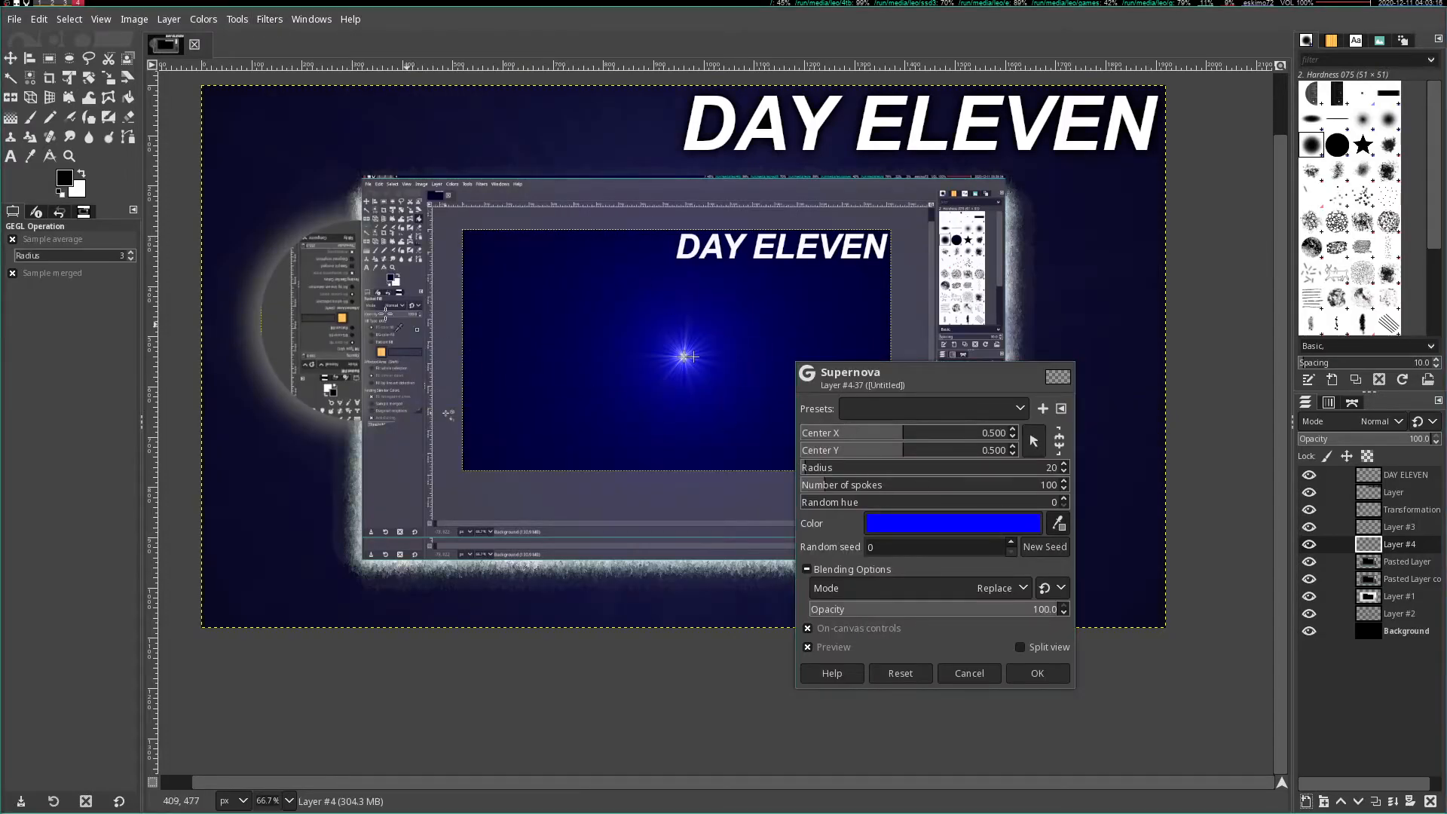
{"action": "left_click", "coordinate": [320, 316]}
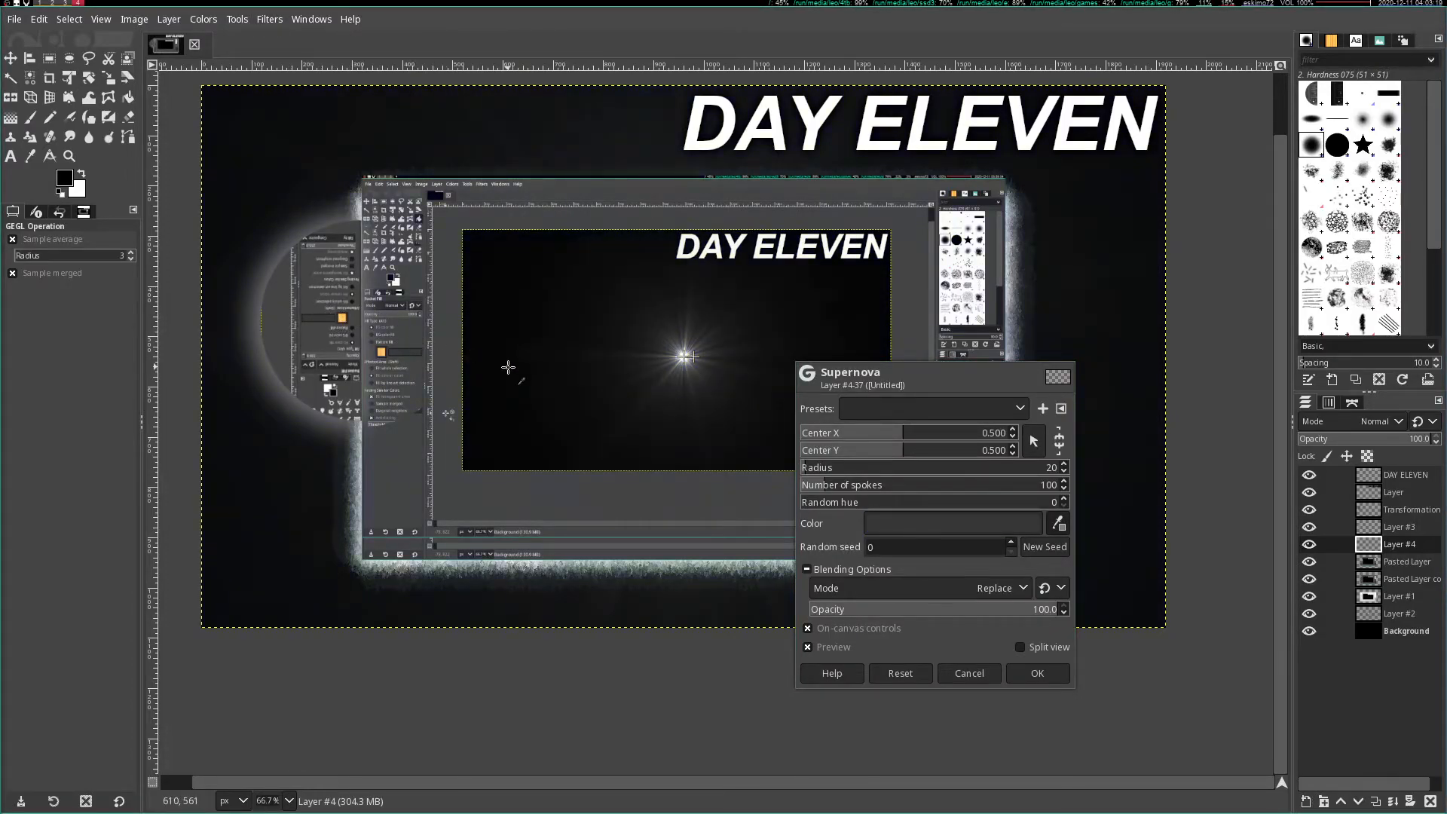
{"action": "left_click", "coordinate": [1058, 523]}
{"action": "left_click", "coordinate": [316, 315]}
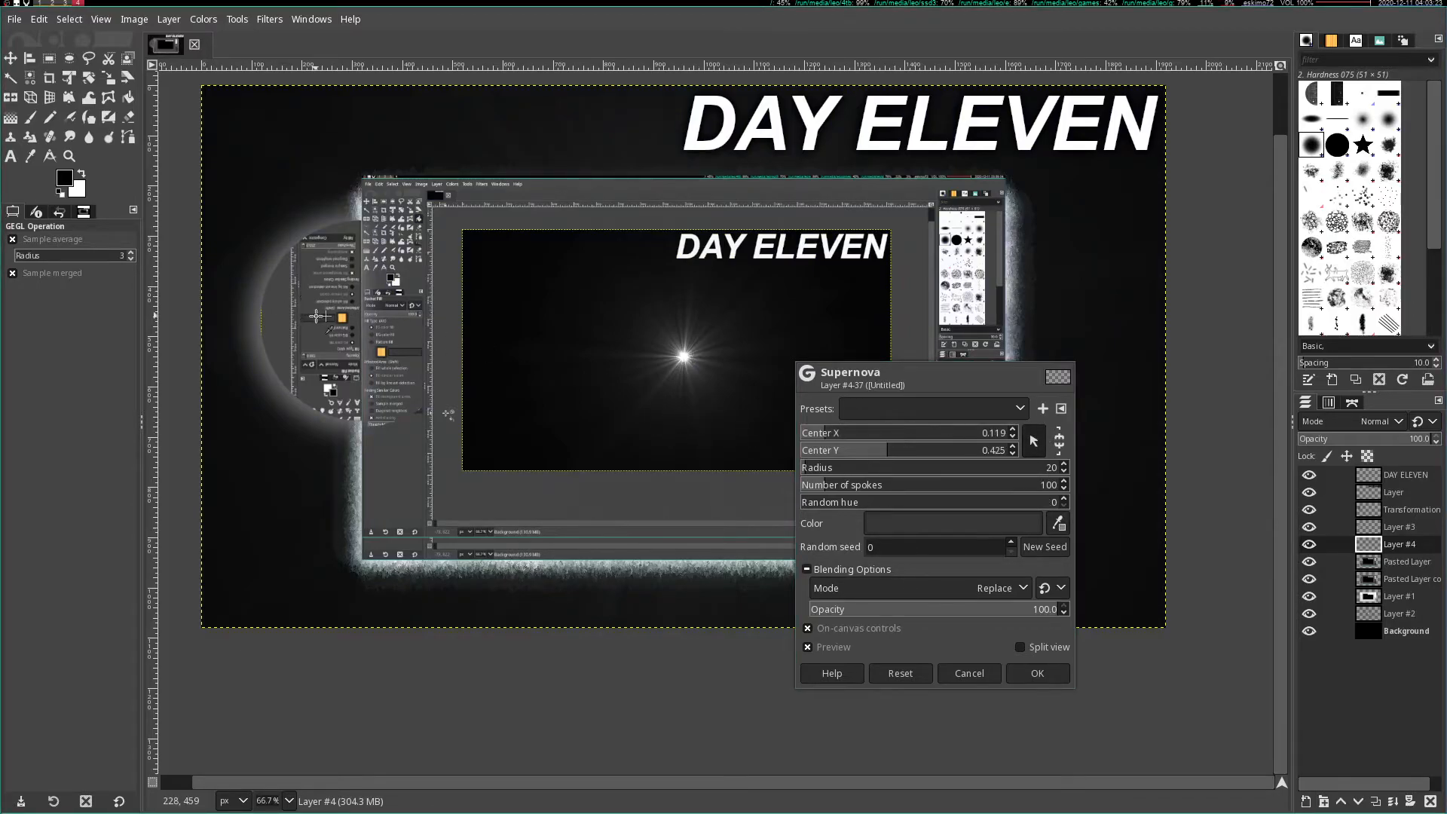
- Set the Supernova colour to pure red and its radius to 10, and apply the filter
{"action": "left_click", "coordinate": [1010, 530]}
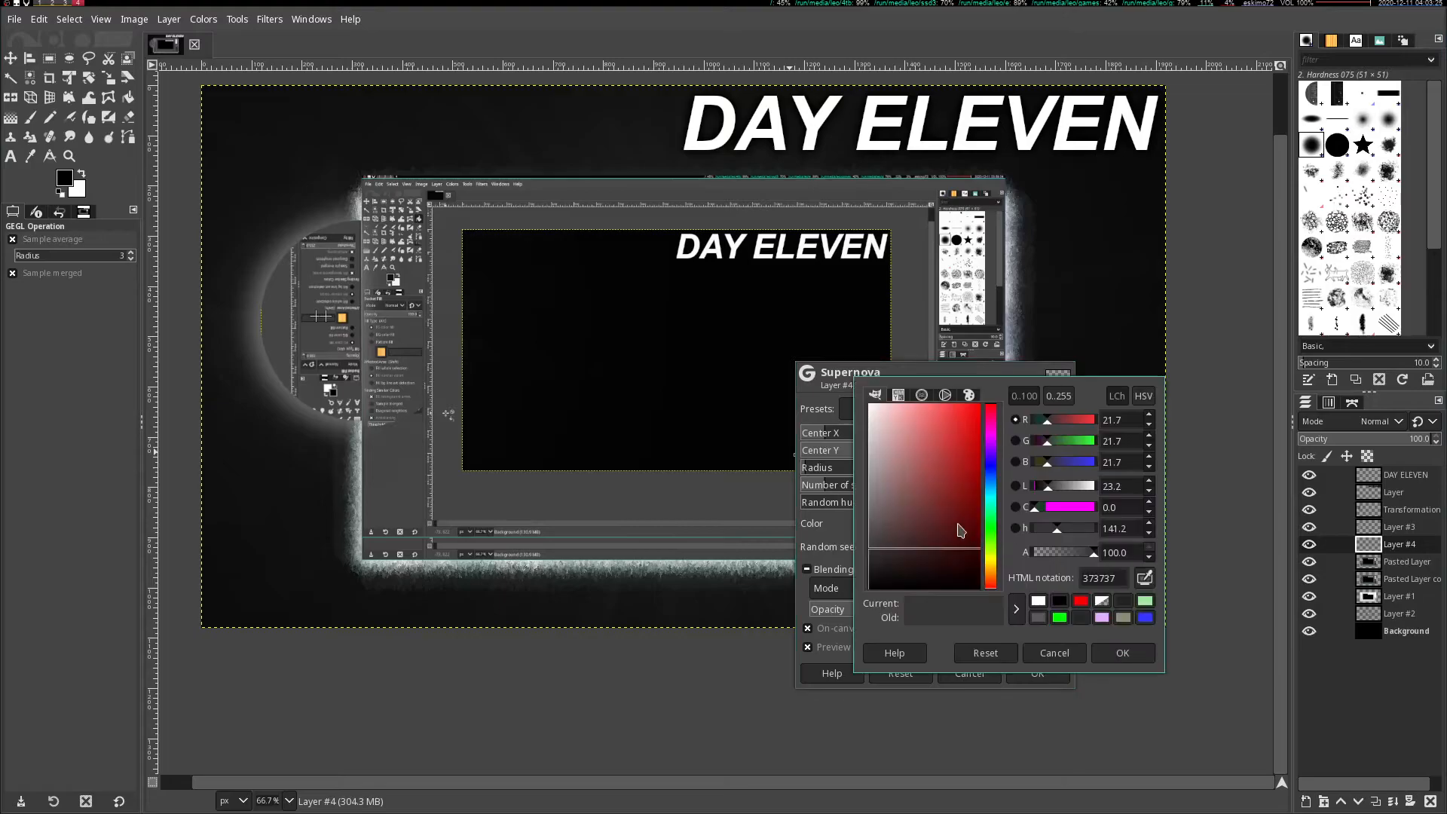
{"action": "left_click_drag", "start_coordinate": [967, 533], "coordinate": [984, 400]}
{"action": "left_click", "coordinate": [1124, 658]}
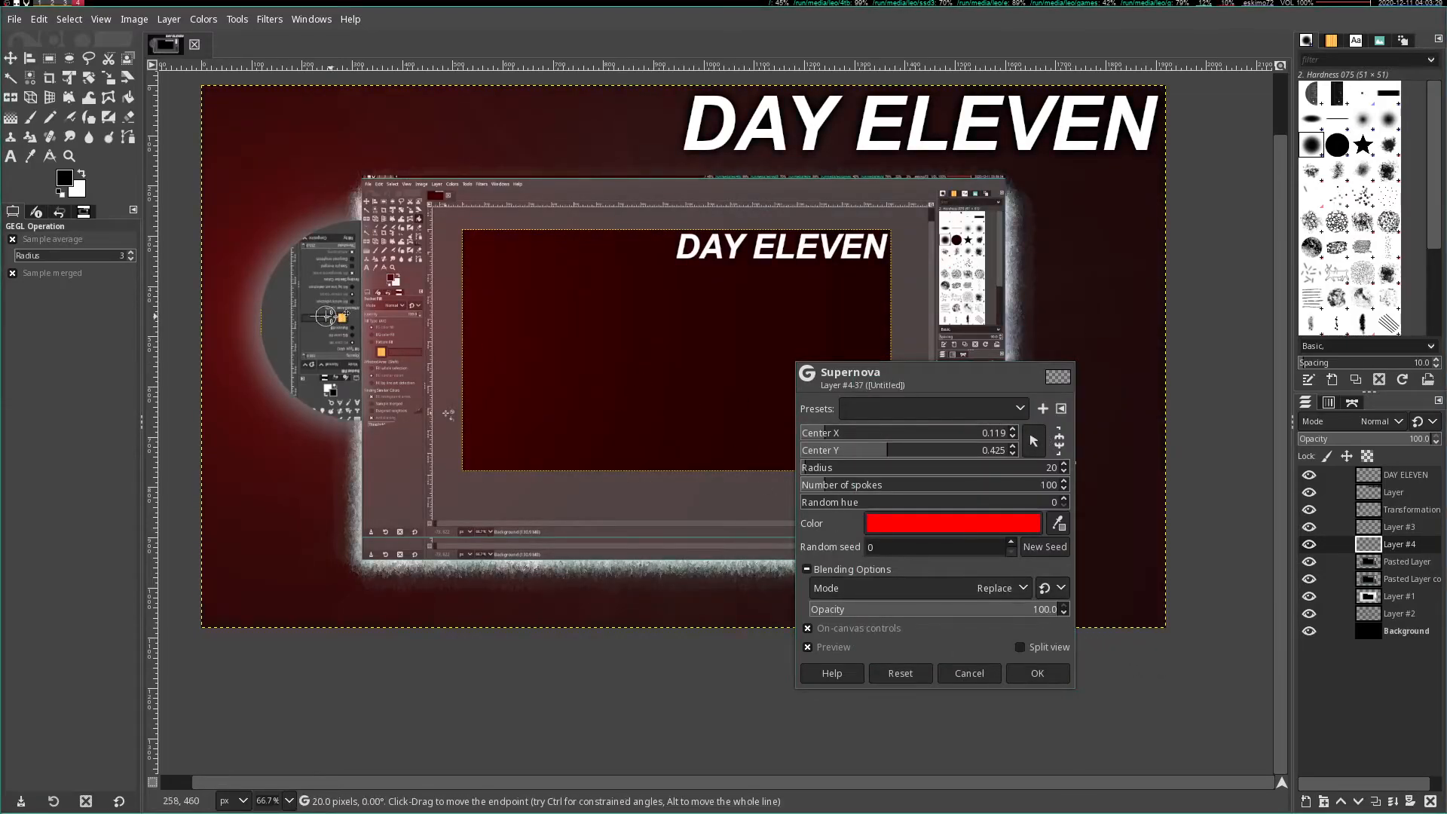
{"action": "left_click", "coordinate": [803, 473]}
{"action": "left_click_drag", "start_coordinate": [802, 472], "coordinate": [799, 473]}
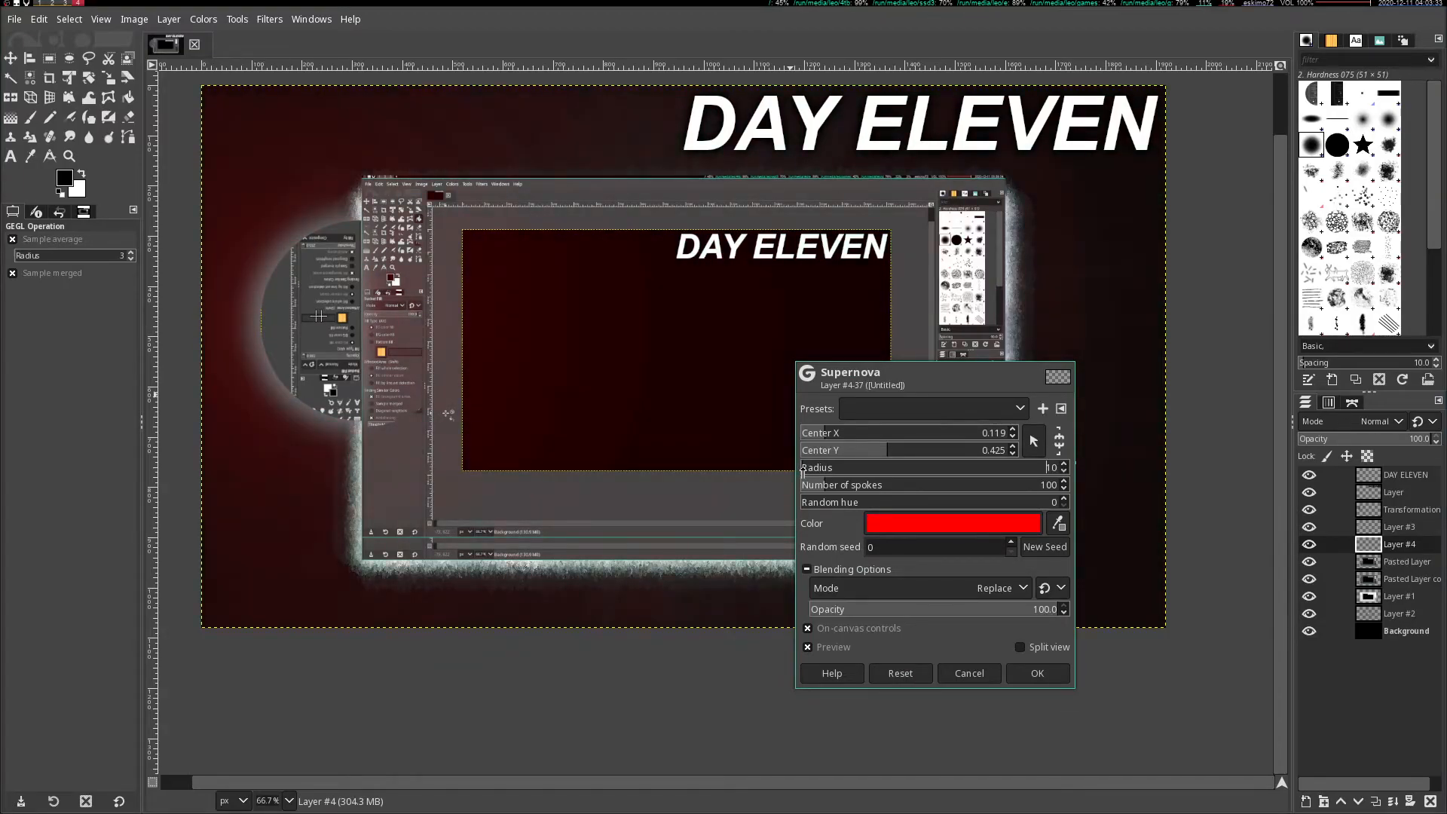
{"action": "left_click", "coordinate": [1038, 674]}
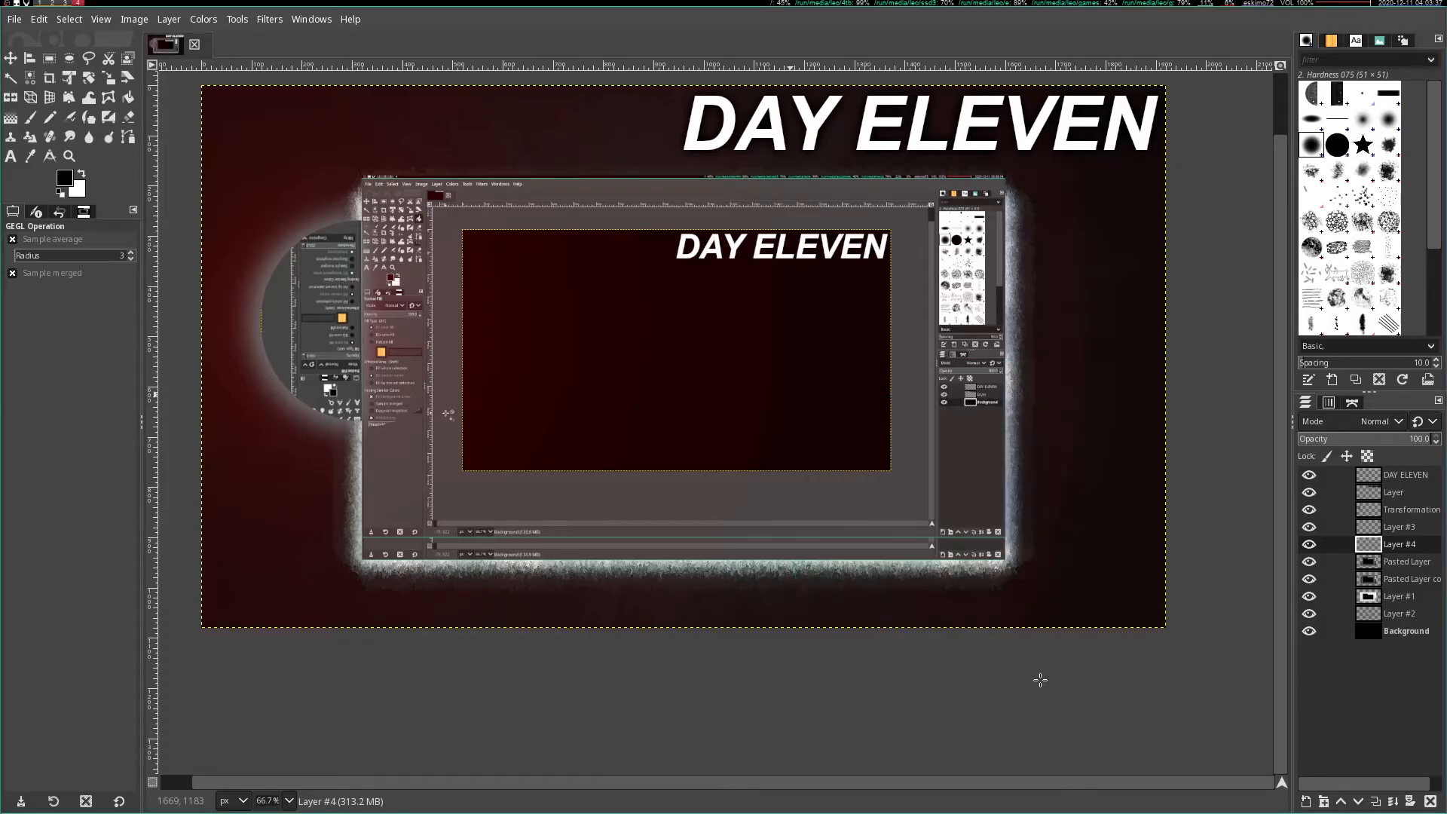
- Toggle the visibility of the Transformation layer and Layer #3 to inspect the half circle and its glow
{"action": "left_click", "coordinate": [1309, 527]}
{"action": "left_click", "coordinate": [1310, 528]}
{"action": "left_click", "coordinate": [1309, 512]}
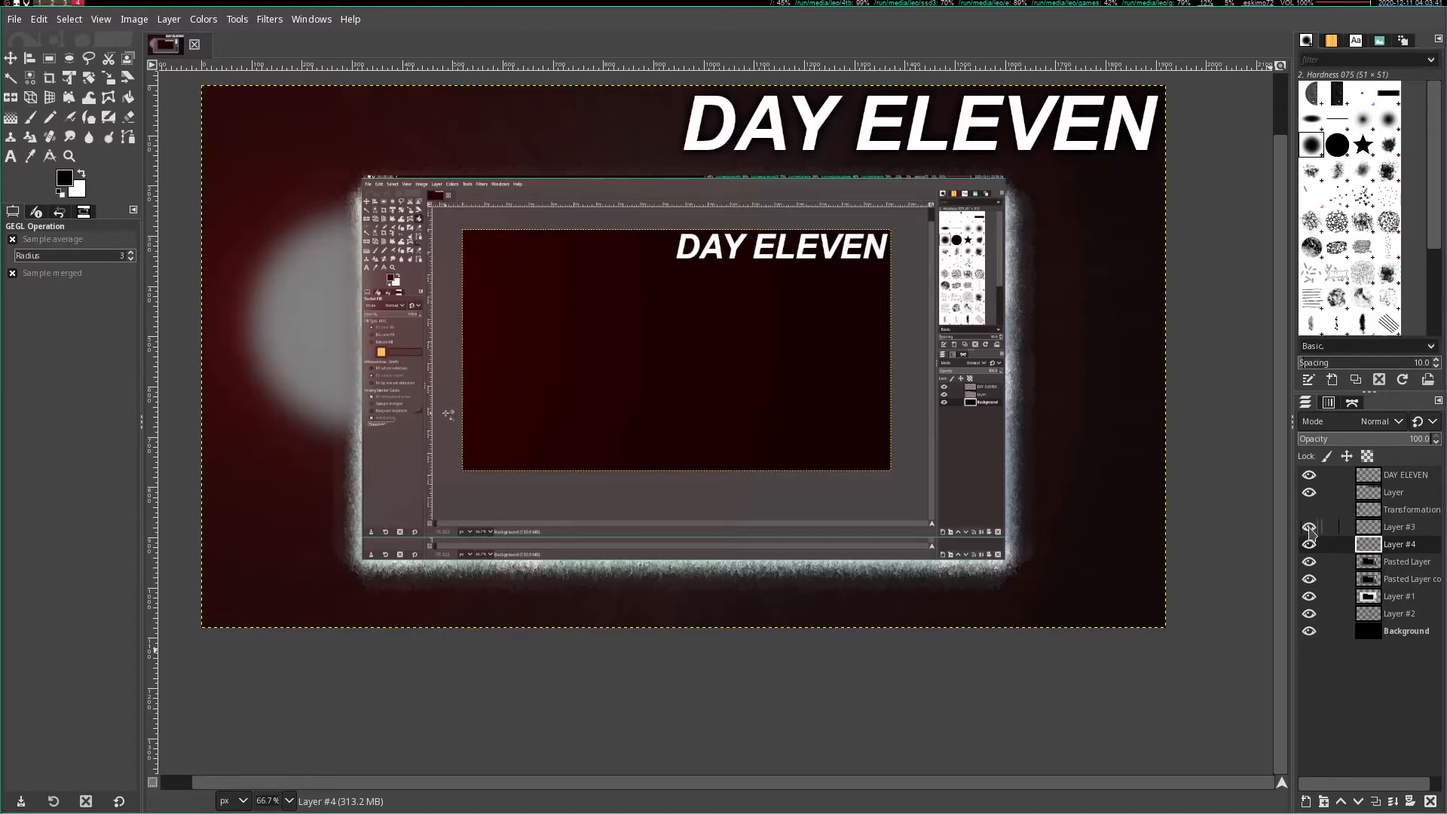
{"action": "left_click", "coordinate": [1309, 528]}
{"action": "left_click", "coordinate": [1309, 527]}
{"action": "left_click", "coordinate": [1309, 509]}
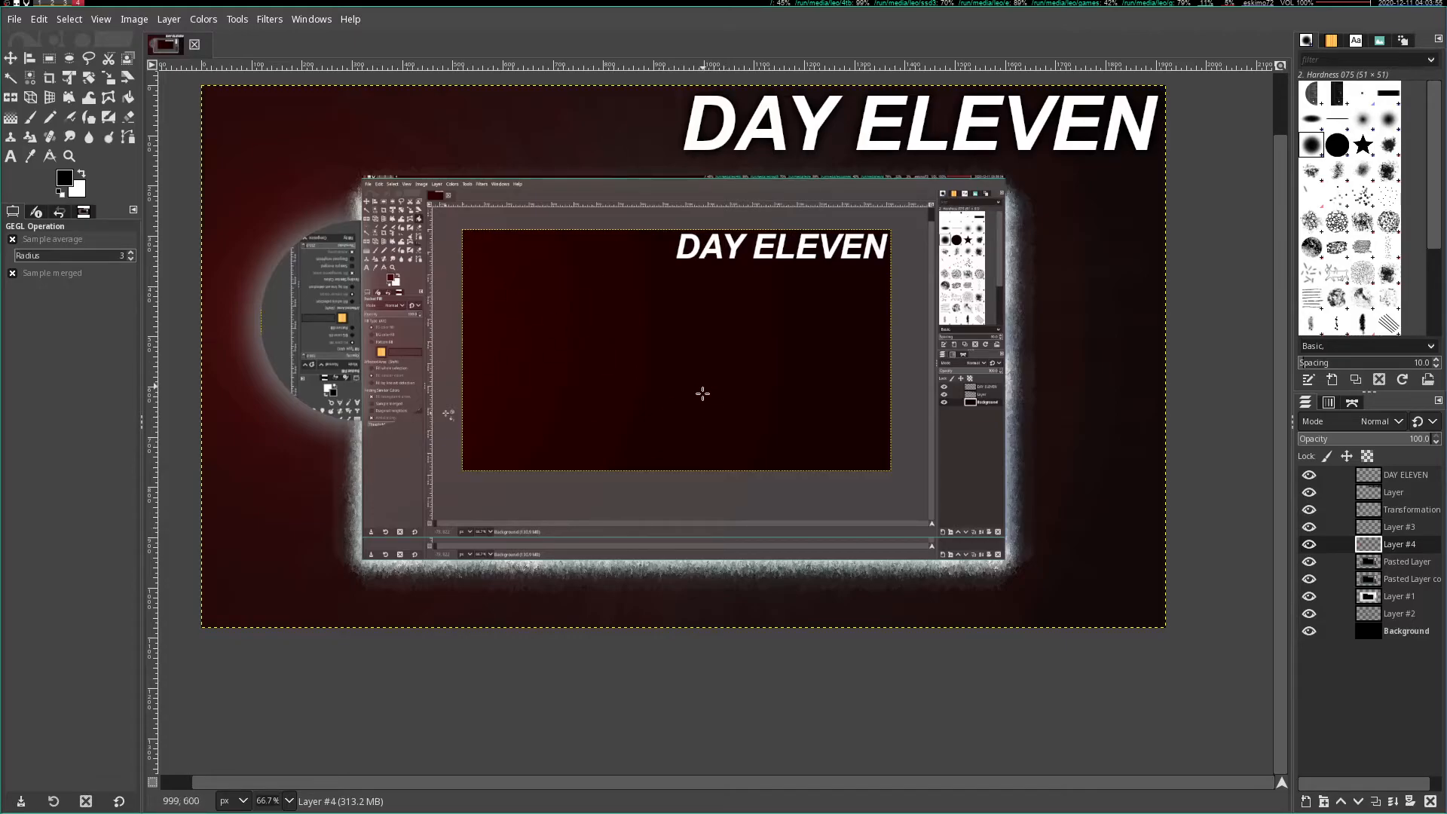
- Compare the image with and without the red Supernova by undoing and redoing it, and review the thumbnail at a small size
{"action": "key", "text": "ctrl+z"}
{"action": "key", "text": "ctrl+y"}
{"action": "key", "text": "ctrl+z"}
{"action": "key", "text": "ctrl+y"}
{"action": "key", "text": "ctrl+z"}
{"action": "key", "text": "ctrl+y"}
{"action": "scroll", "coordinate": [722, 491], "scroll_direction": "down", "scroll_amount": 8}
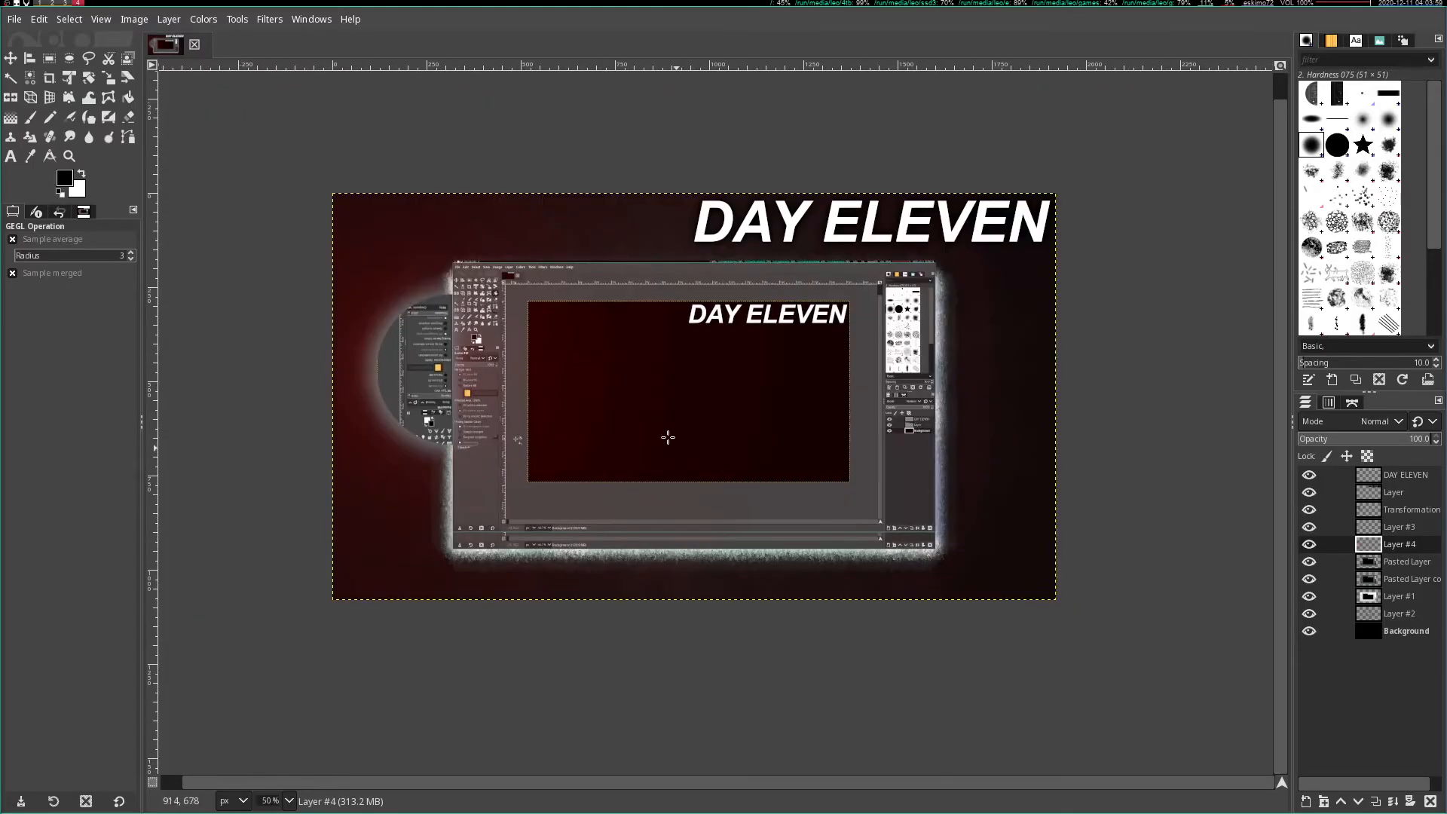
{"action": "scroll", "coordinate": [652, 425], "scroll_direction": "up", "scroll_amount": 2}
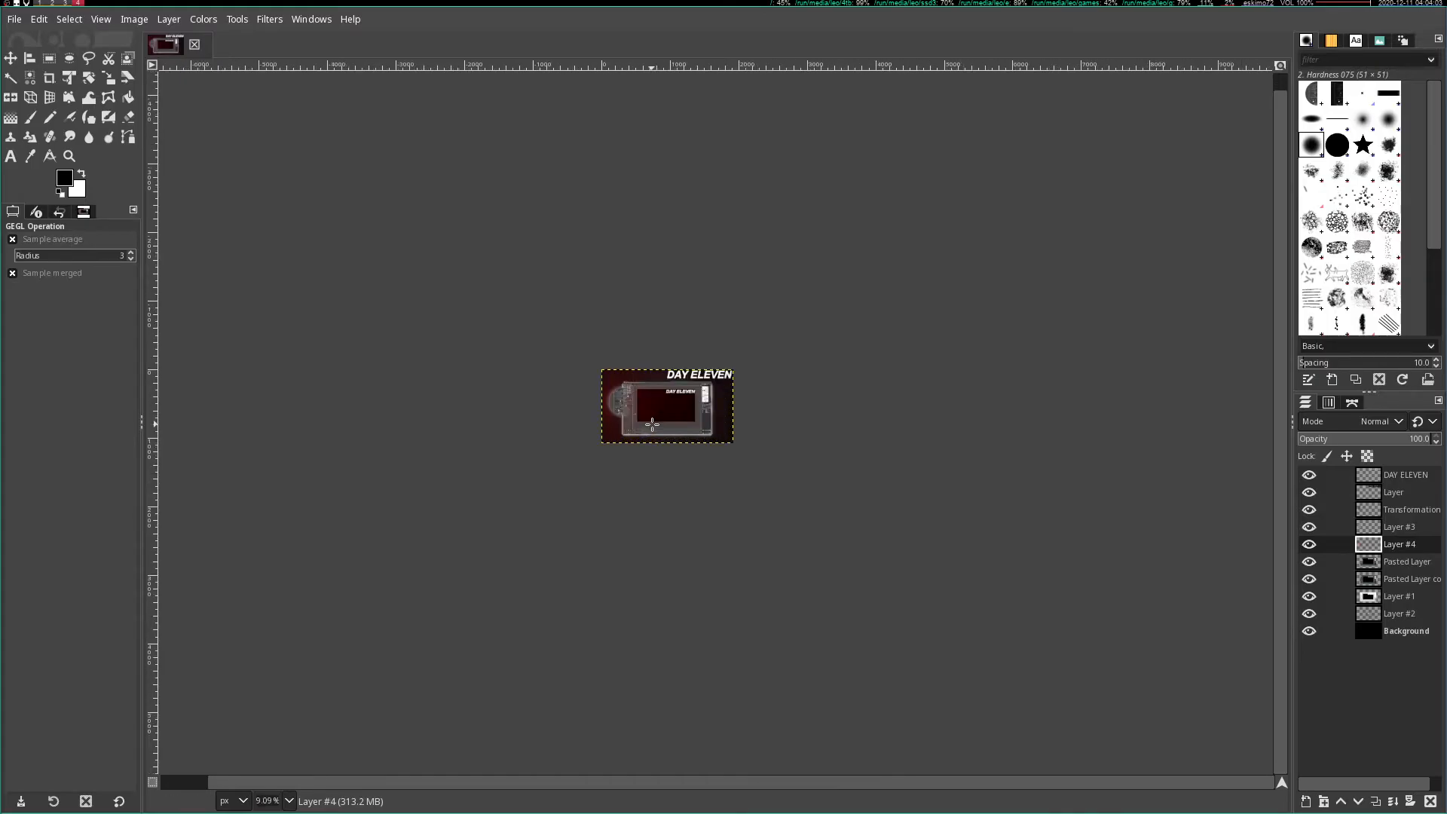
{"action": "scroll", "coordinate": [663, 419], "scroll_direction": "up", "scroll_amount": 4}
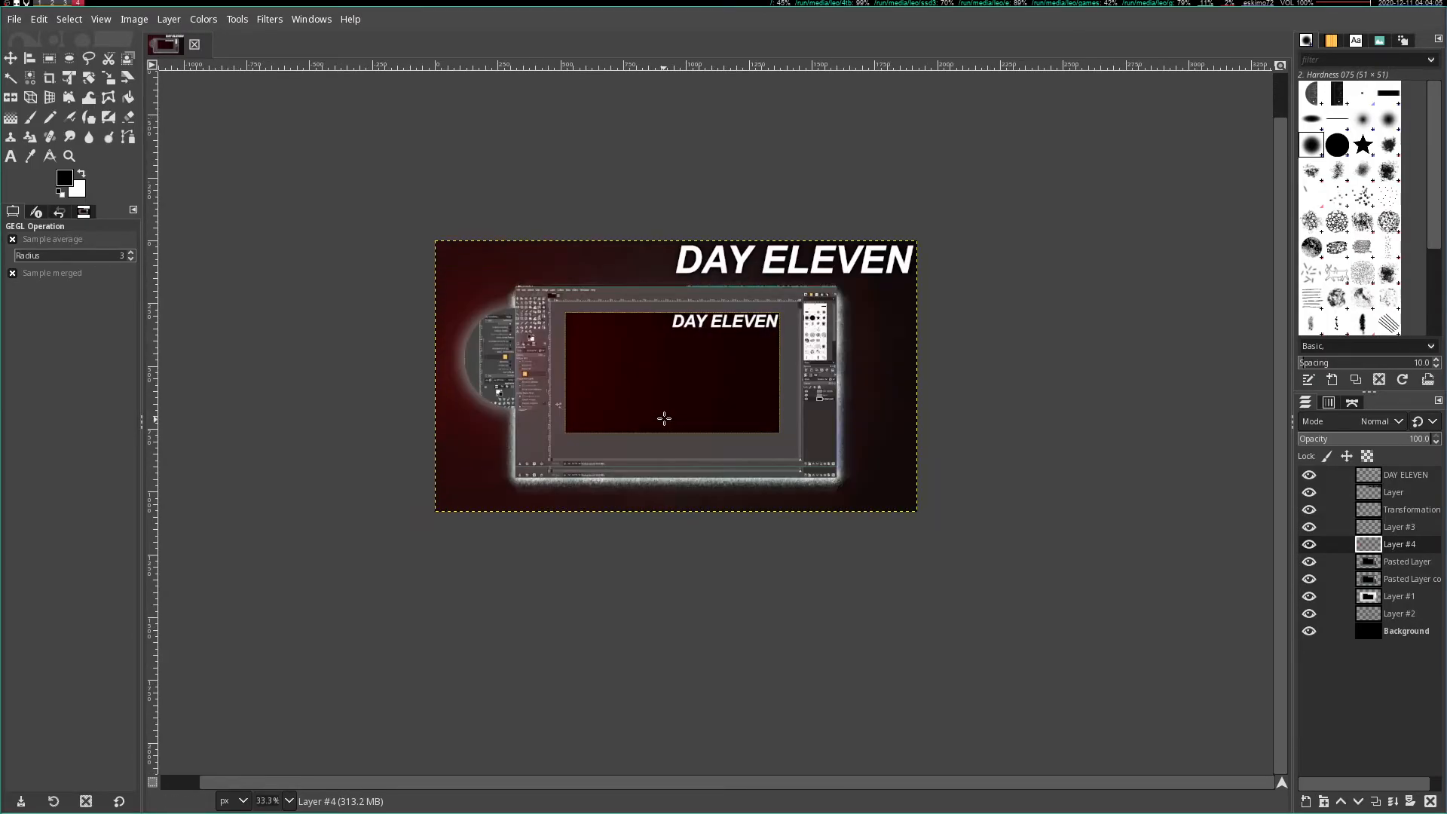
{"action": "scroll", "coordinate": [664, 418], "scroll_direction": "up", "scroll_amount": 2}
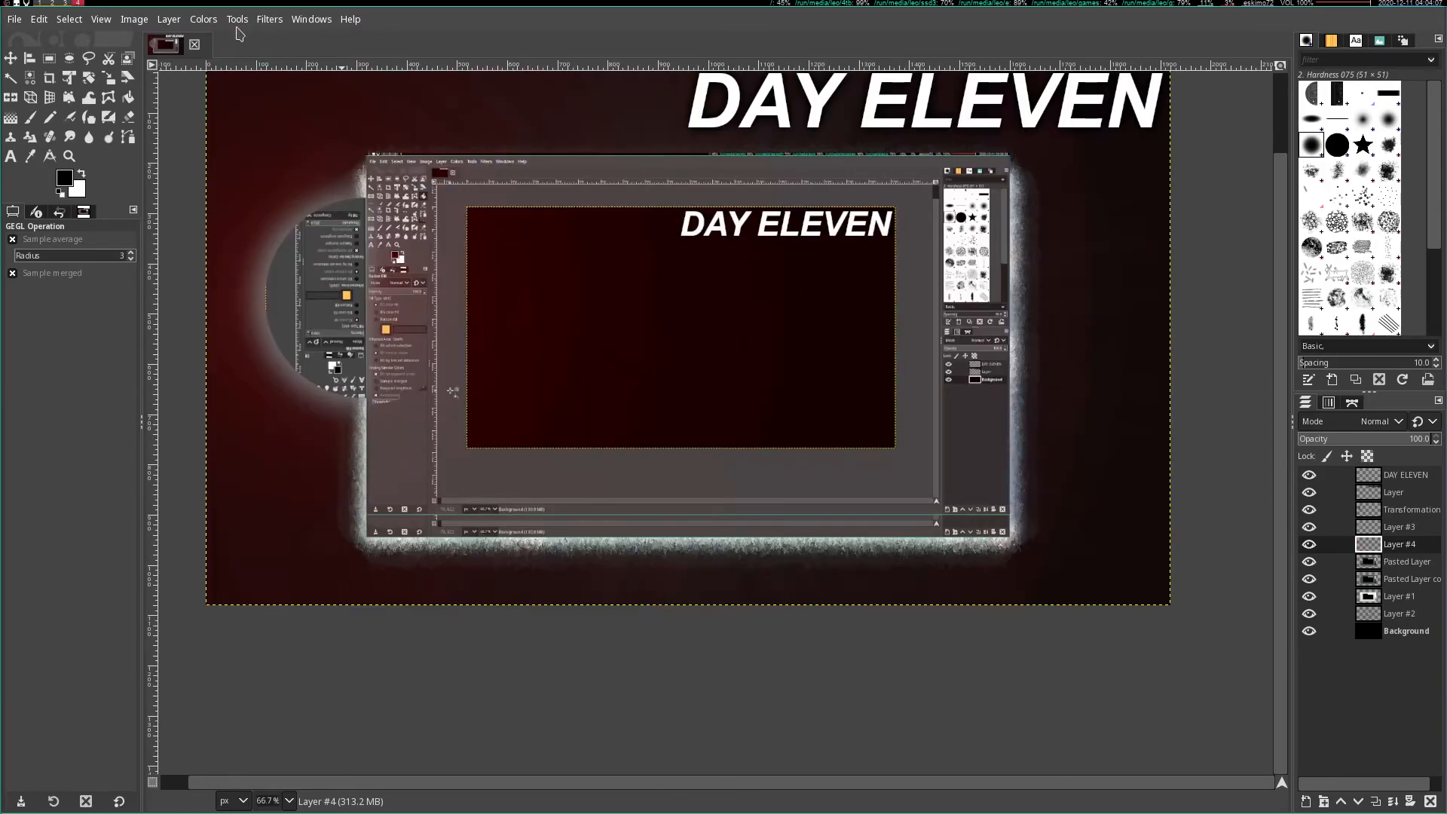
{"action": "left_click", "coordinate": [269, 19]}
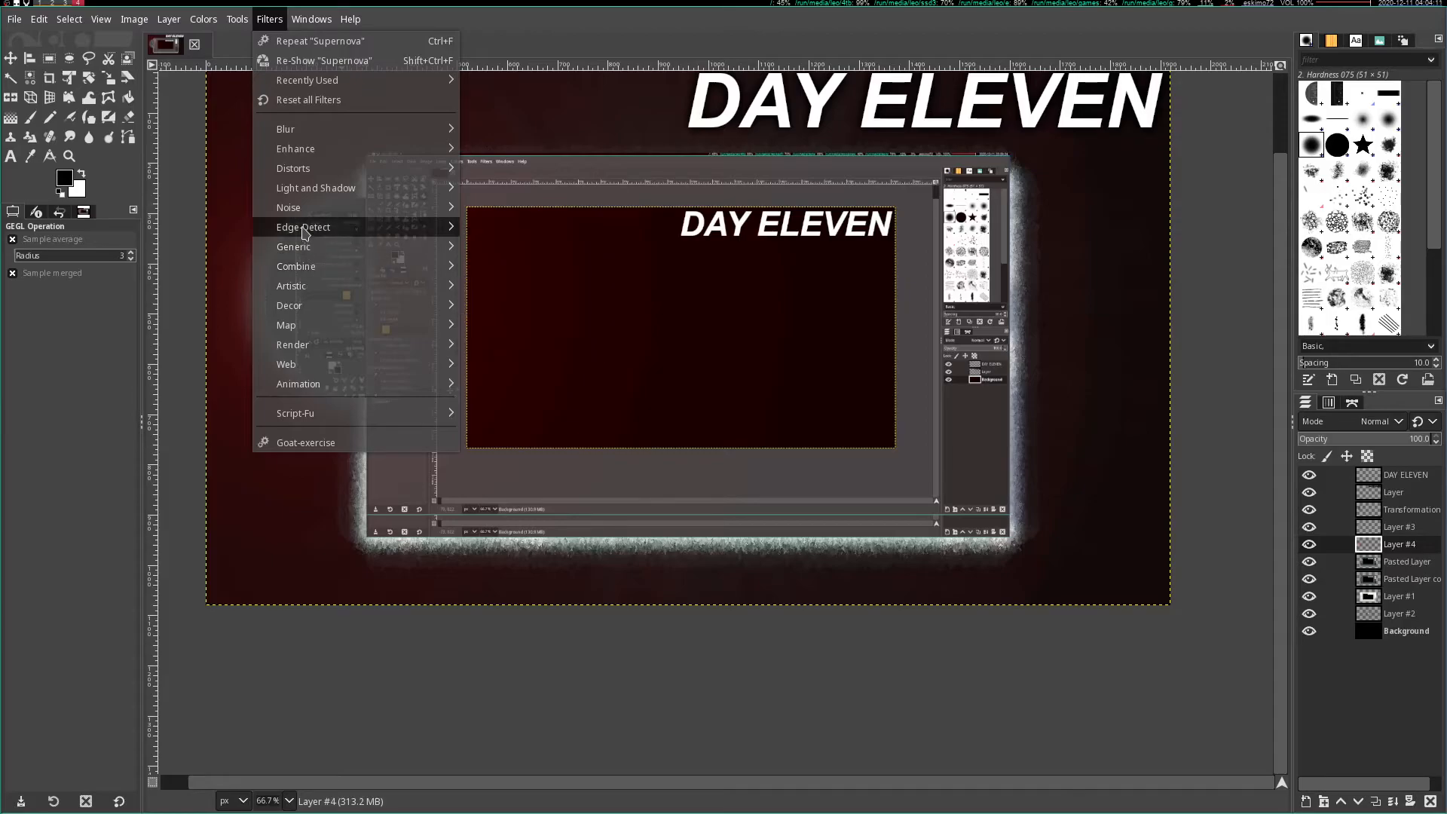
{"action": "mouse_move", "coordinate": [304, 233]}
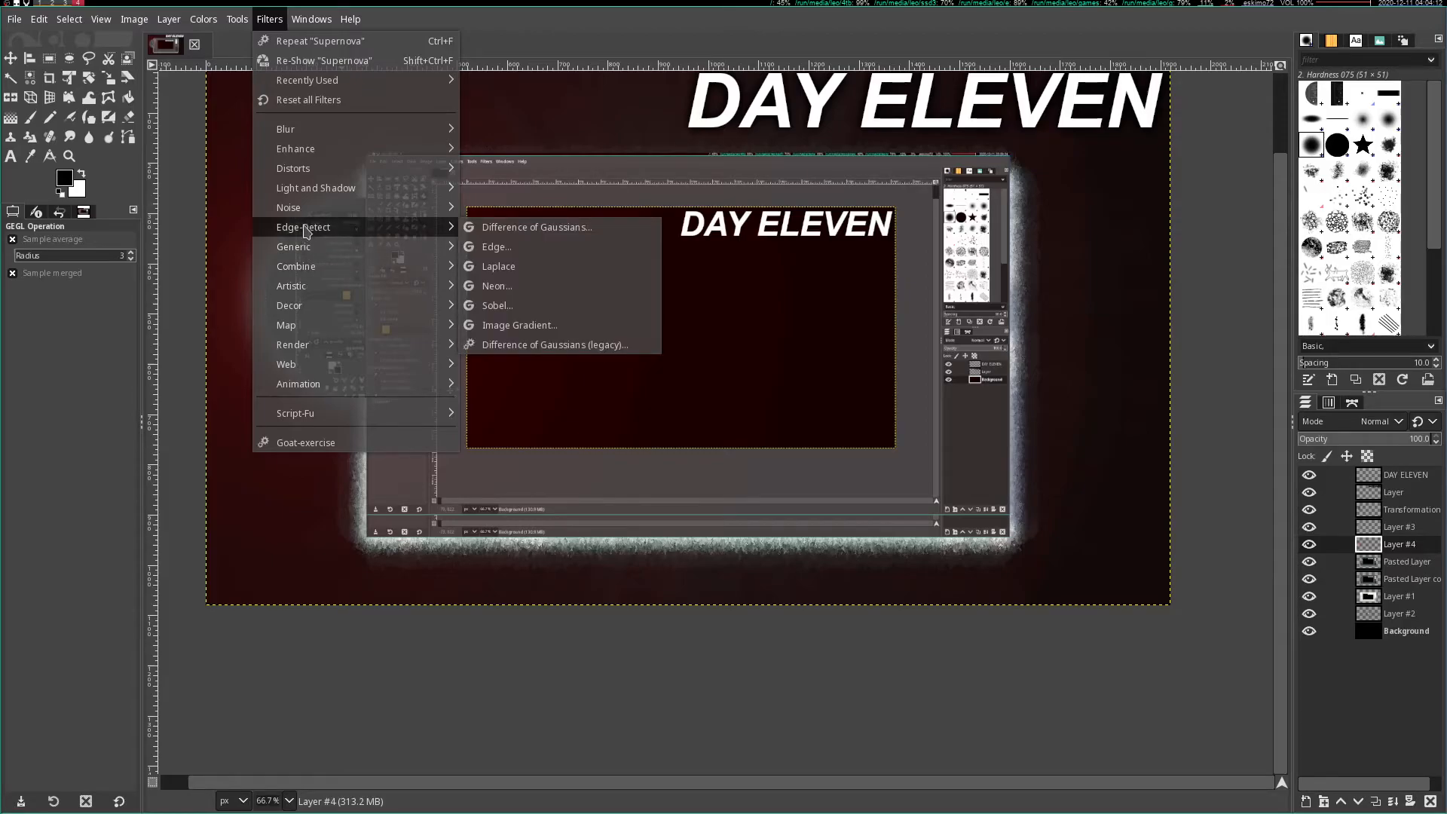
{"action": "left_click", "coordinate": [498, 246]}
{"action": "left_click", "coordinate": [805, 457]}
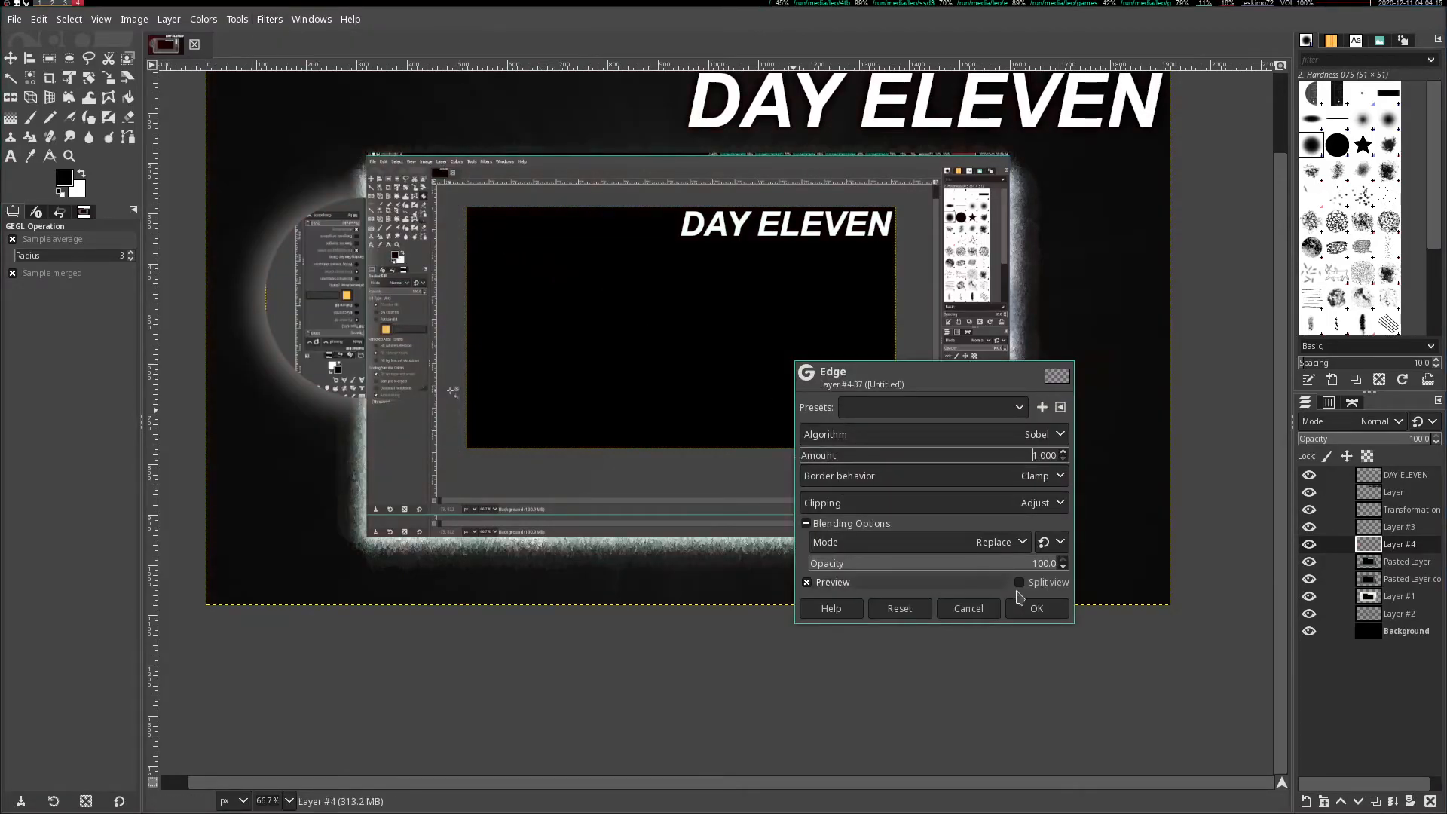
{"action": "left_click", "coordinate": [972, 610]}
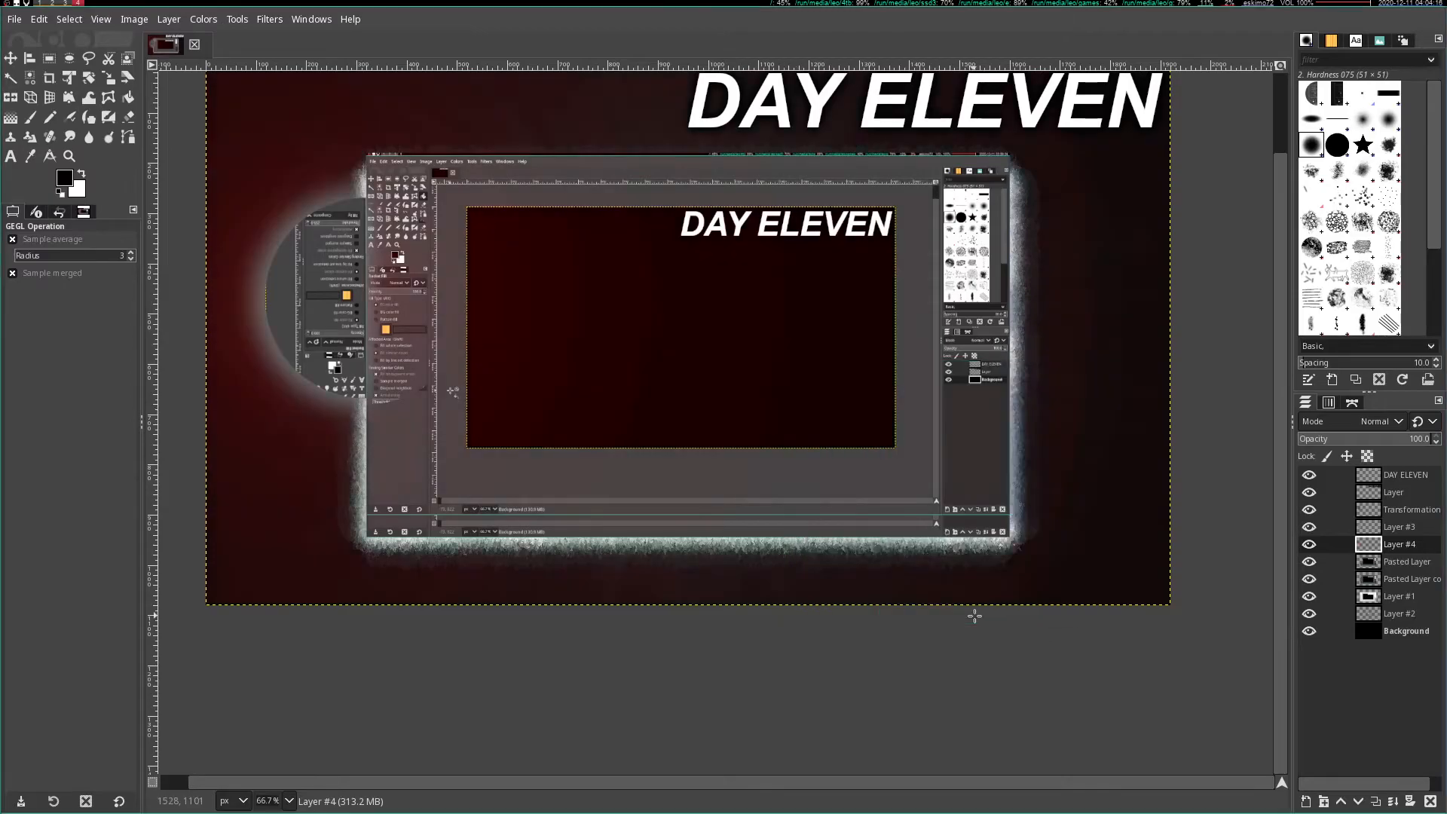
- Apply a Lens Flare to Pasted Layer, centred at X 0.929 and Y 0.226, with the filter's blending opacity reduced
{"action": "left_click", "coordinate": [1399, 512]}
{"action": "left_click", "coordinate": [1399, 527]}
{"action": "left_click", "coordinate": [1400, 544]}
{"action": "left_click", "coordinate": [1403, 561]}
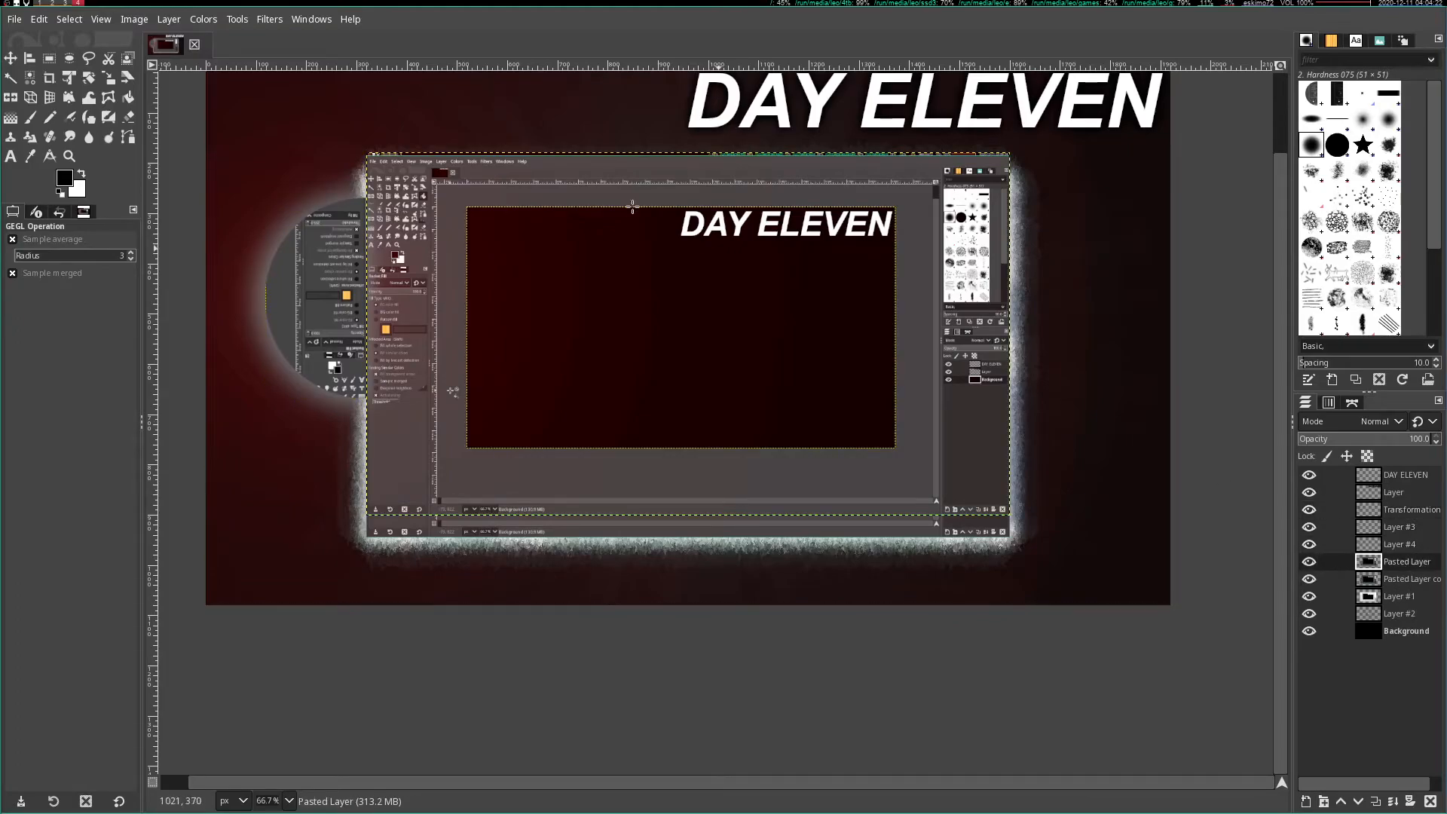
{"action": "left_click", "coordinate": [269, 20]}
{"action": "mouse_move", "coordinate": [444, 188]}
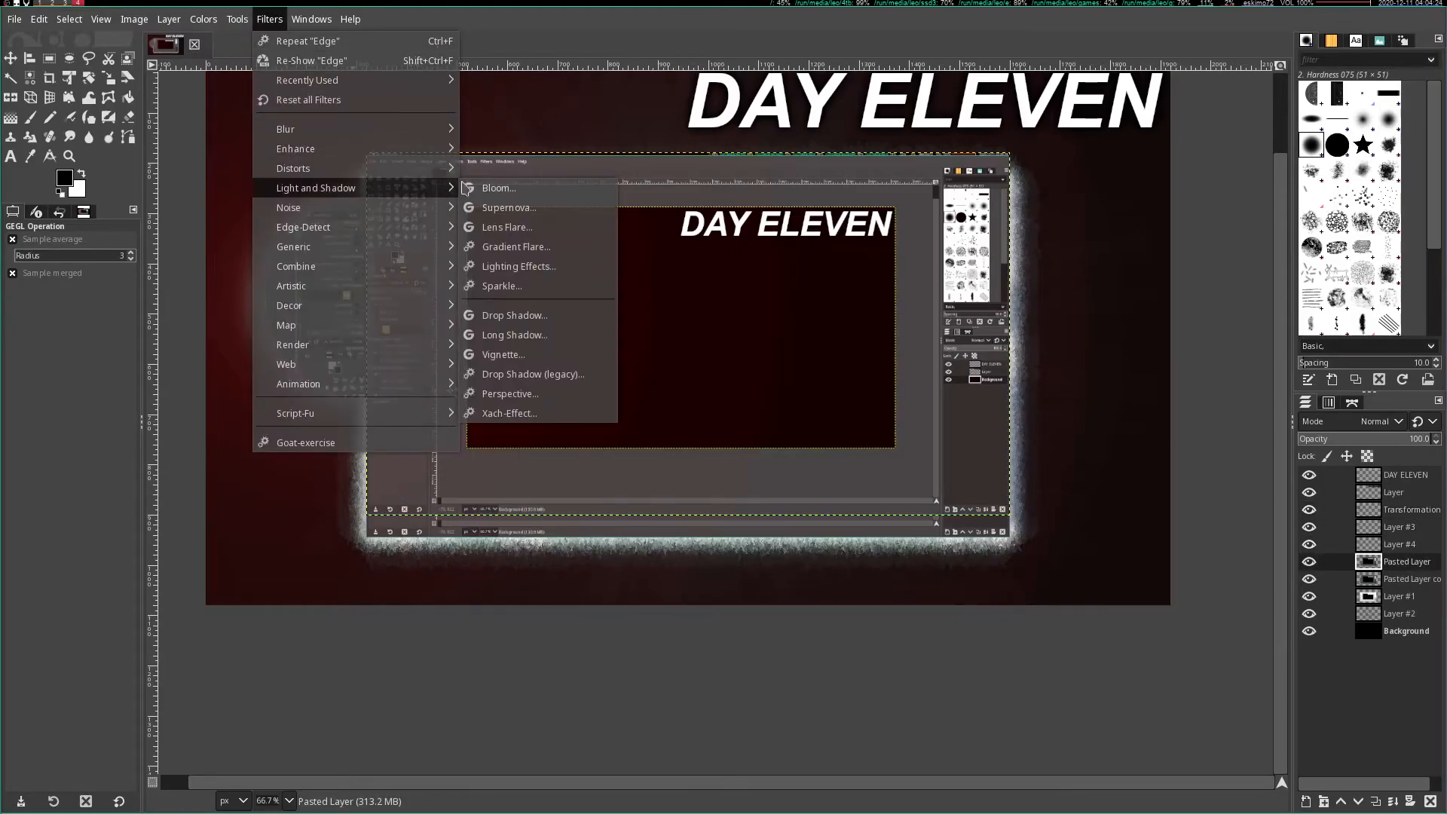
{"action": "left_click", "coordinate": [515, 228]}
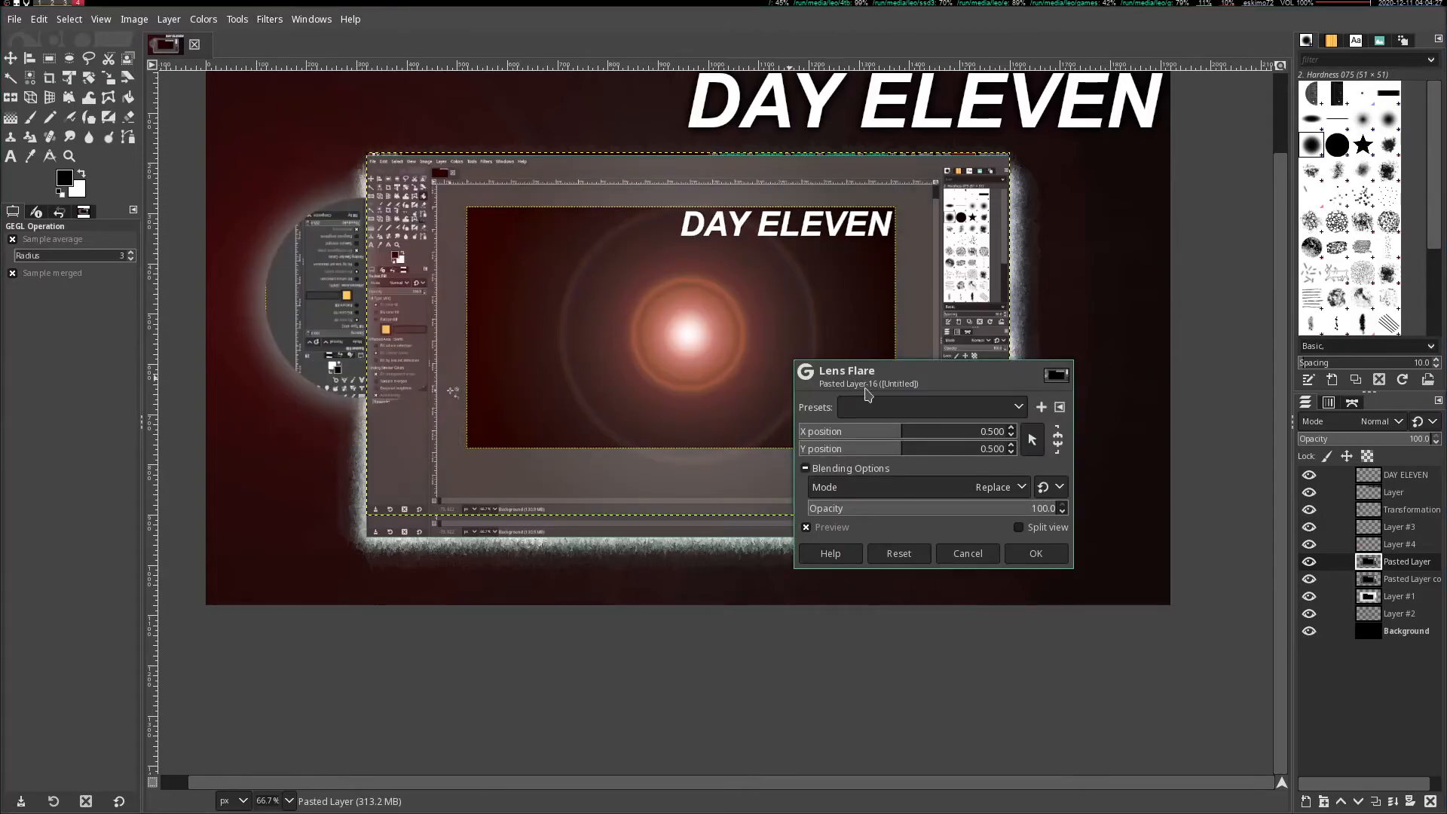
{"action": "left_click", "coordinate": [1030, 444]}
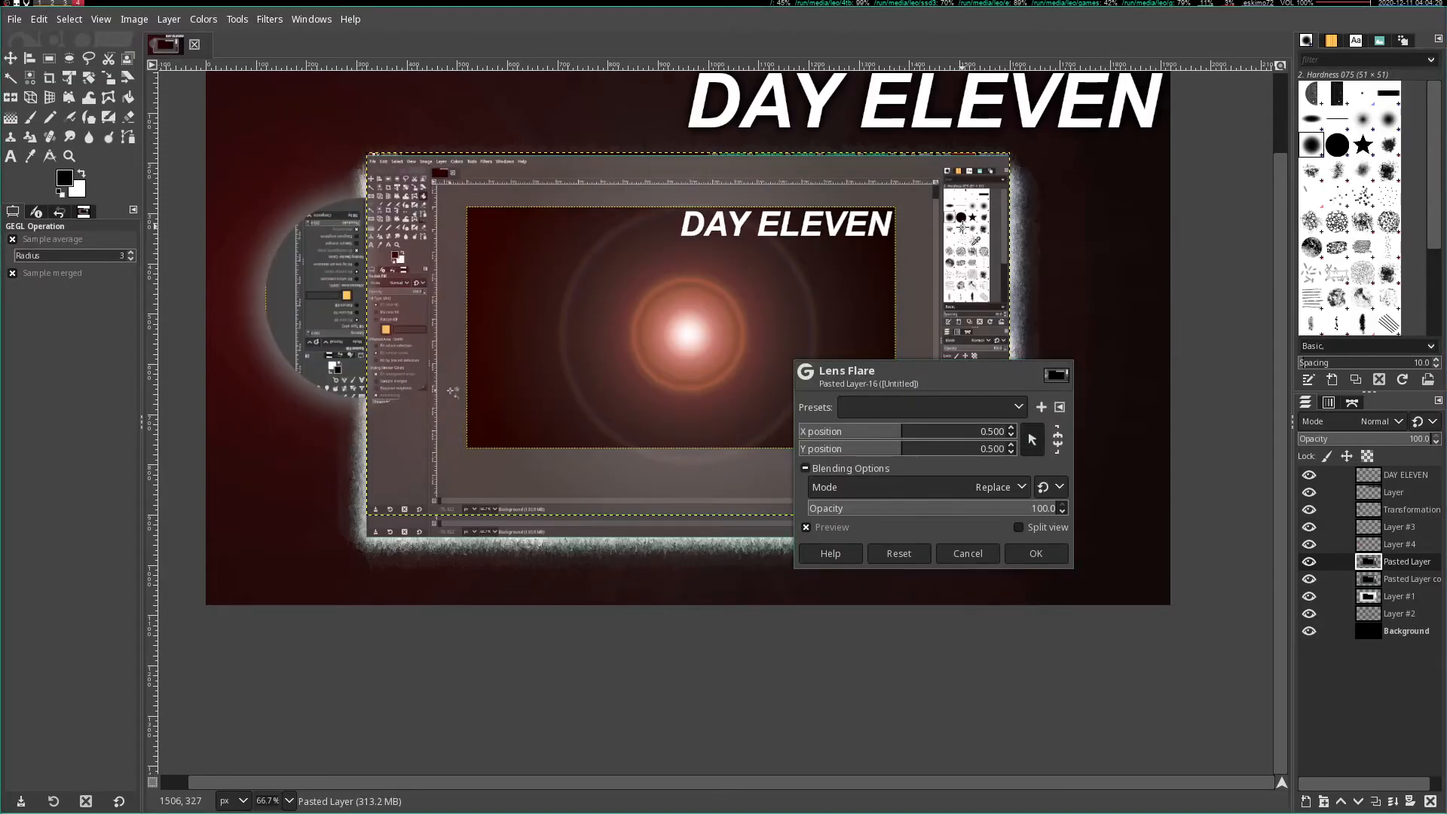
{"action": "left_click", "coordinate": [965, 234]}
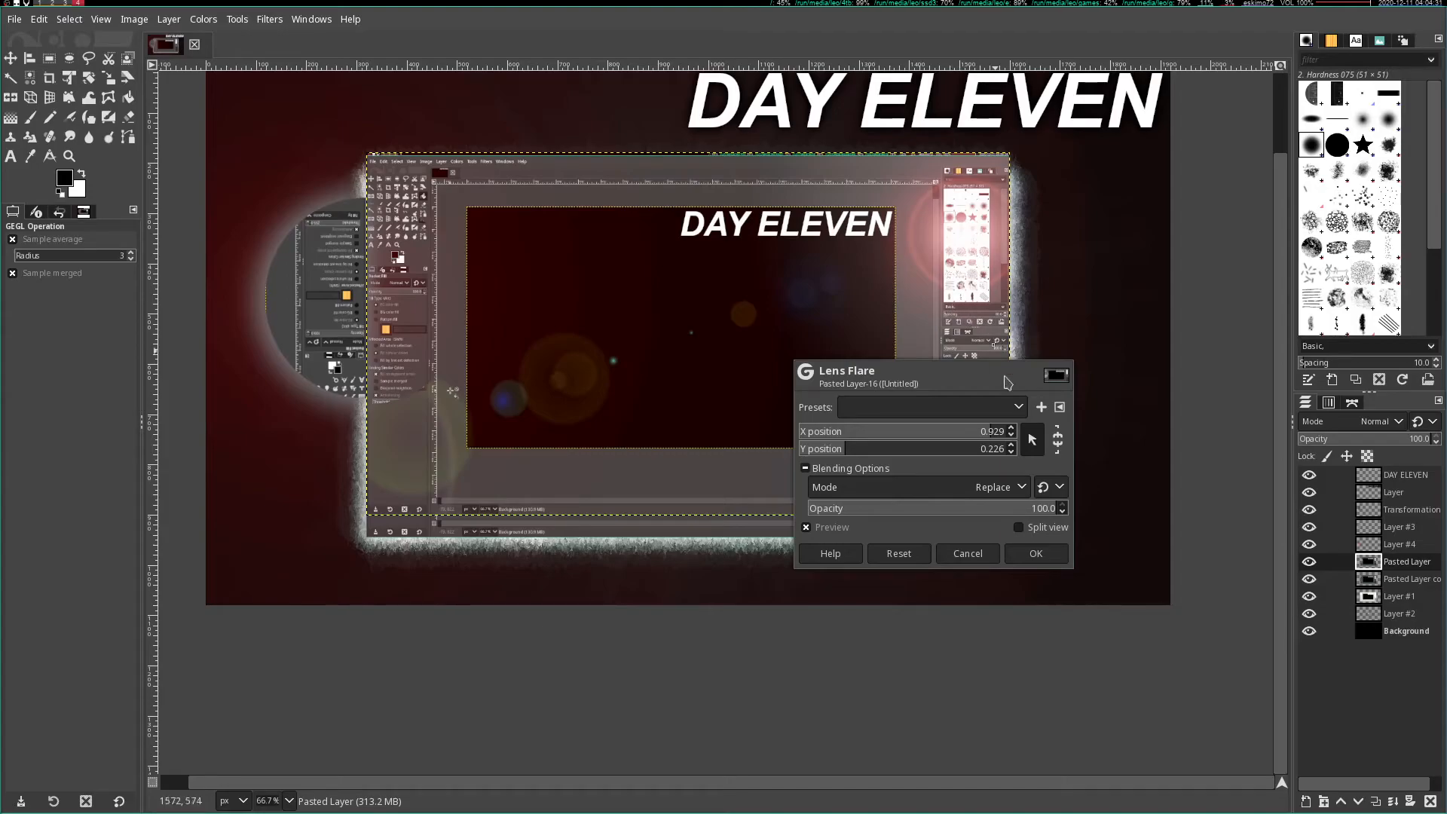
{"action": "left_click_drag", "start_coordinate": [913, 513], "coordinate": [962, 513]}
{"action": "left_click", "coordinate": [1043, 555]}
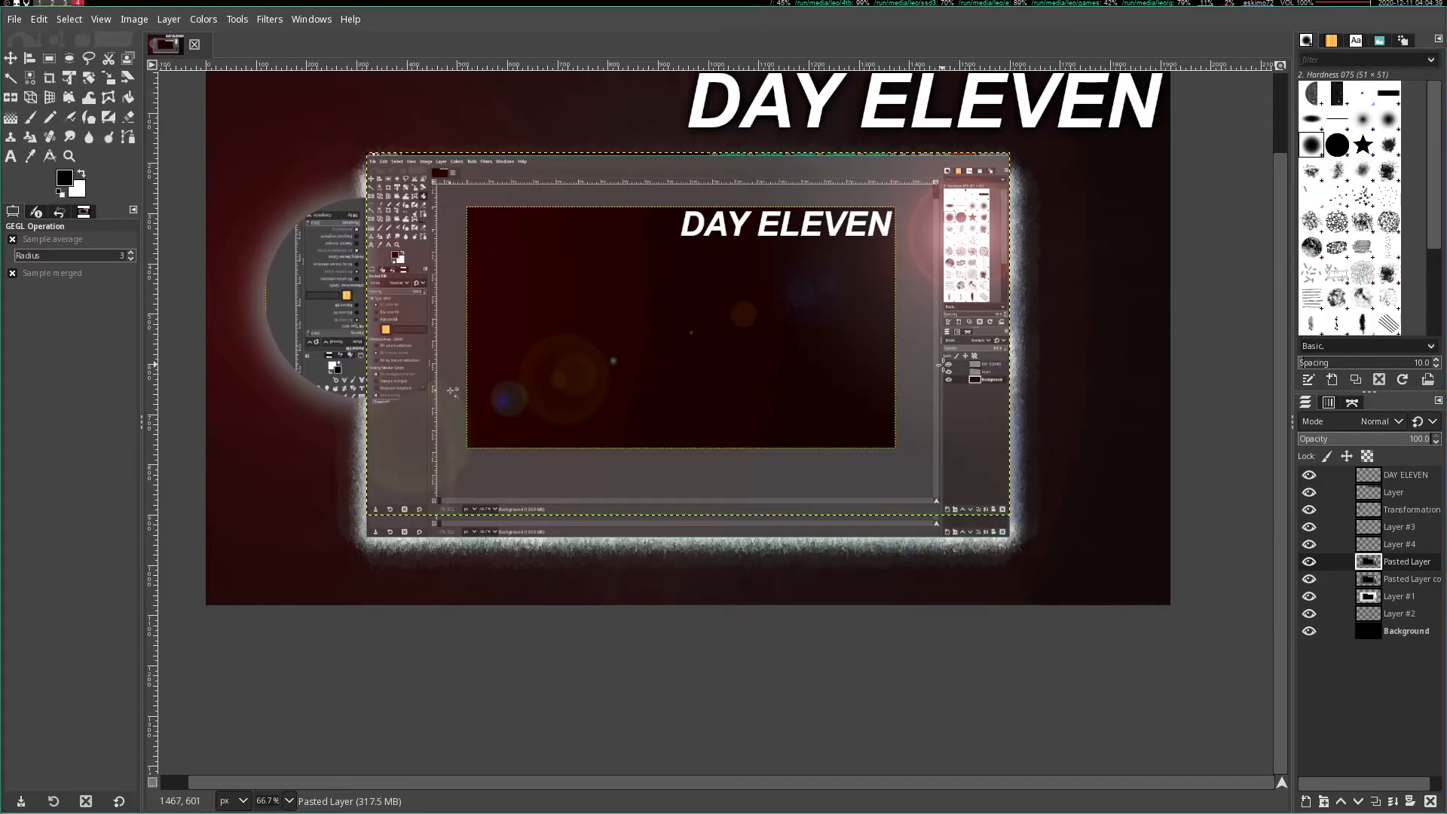
- Make Background the active layer and review the thumbnail with its lens flare at small and large sizes
{"action": "scroll", "coordinate": [694, 336], "scroll_direction": "up", "scroll_amount": 1}
{"action": "scroll", "coordinate": [694, 335], "scroll_direction": "down", "scroll_amount": 4}
{"action": "scroll", "coordinate": [689, 326], "scroll_direction": "down", "scroll_amount": 2}
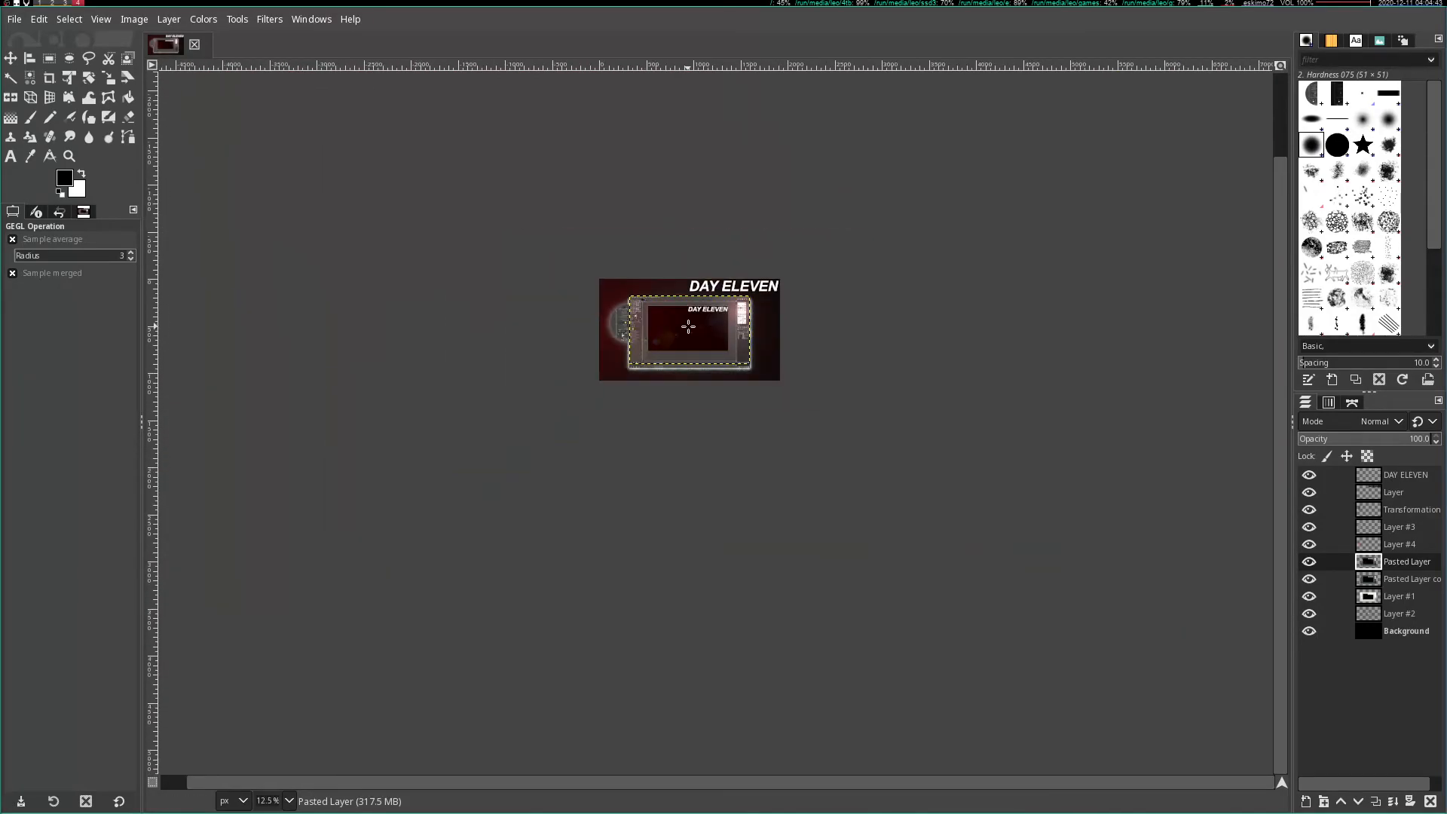
{"action": "left_click", "coordinate": [1403, 632]}
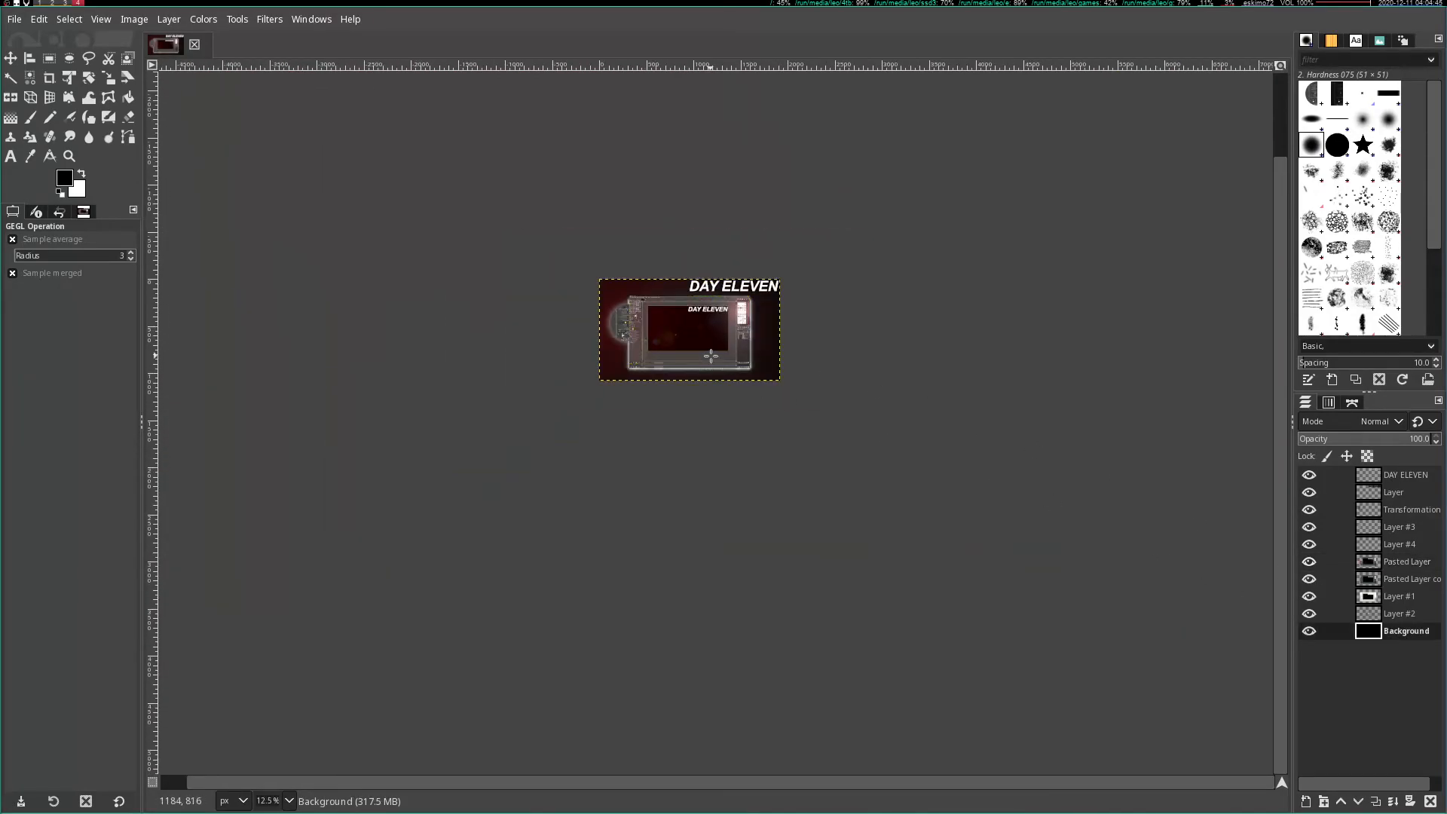
{"action": "scroll", "coordinate": [697, 344], "scroll_direction": "up", "scroll_amount": 5}
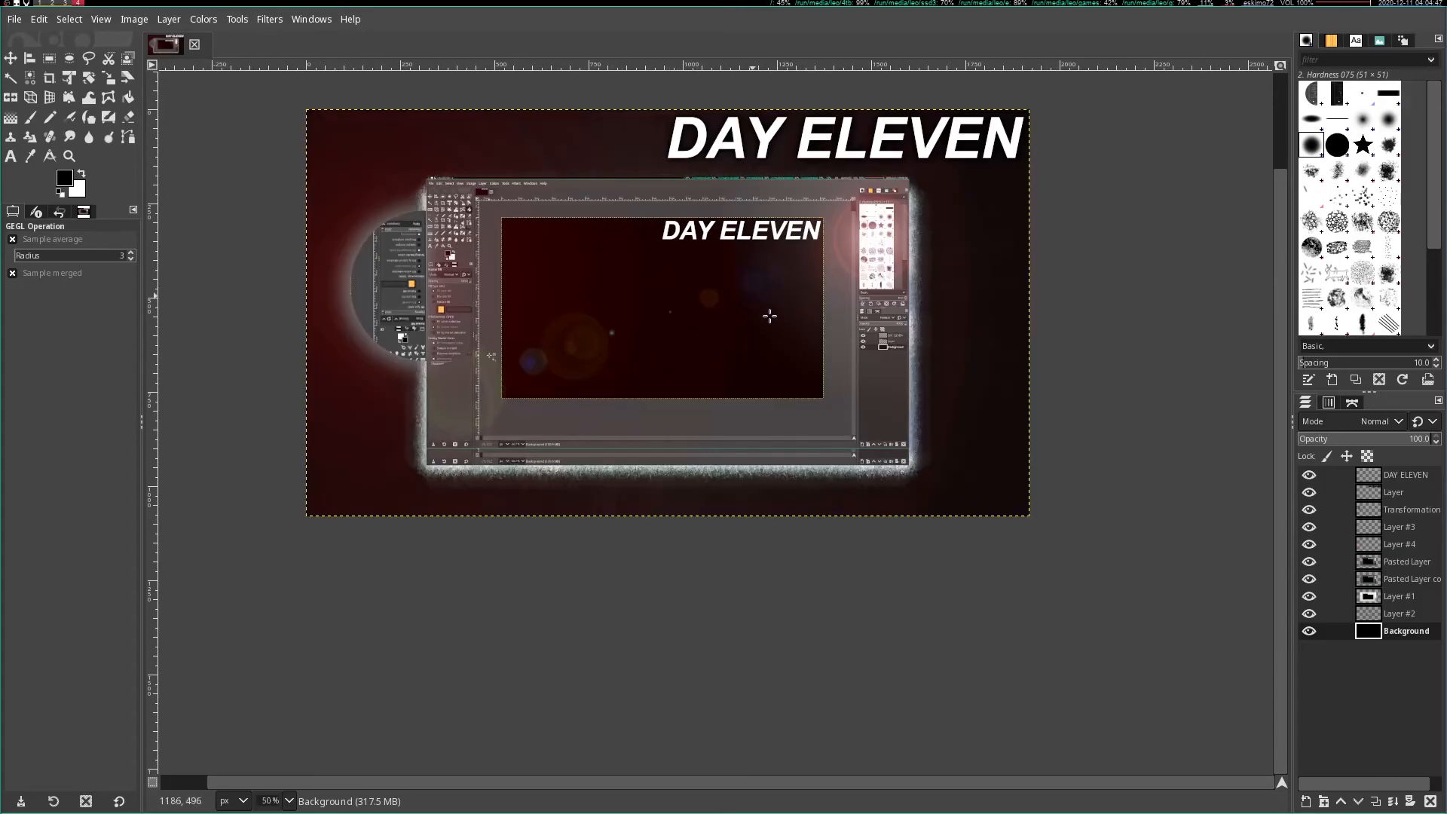
{"action": "scroll", "coordinate": [866, 617], "scroll_direction": "down", "scroll_amount": 2}
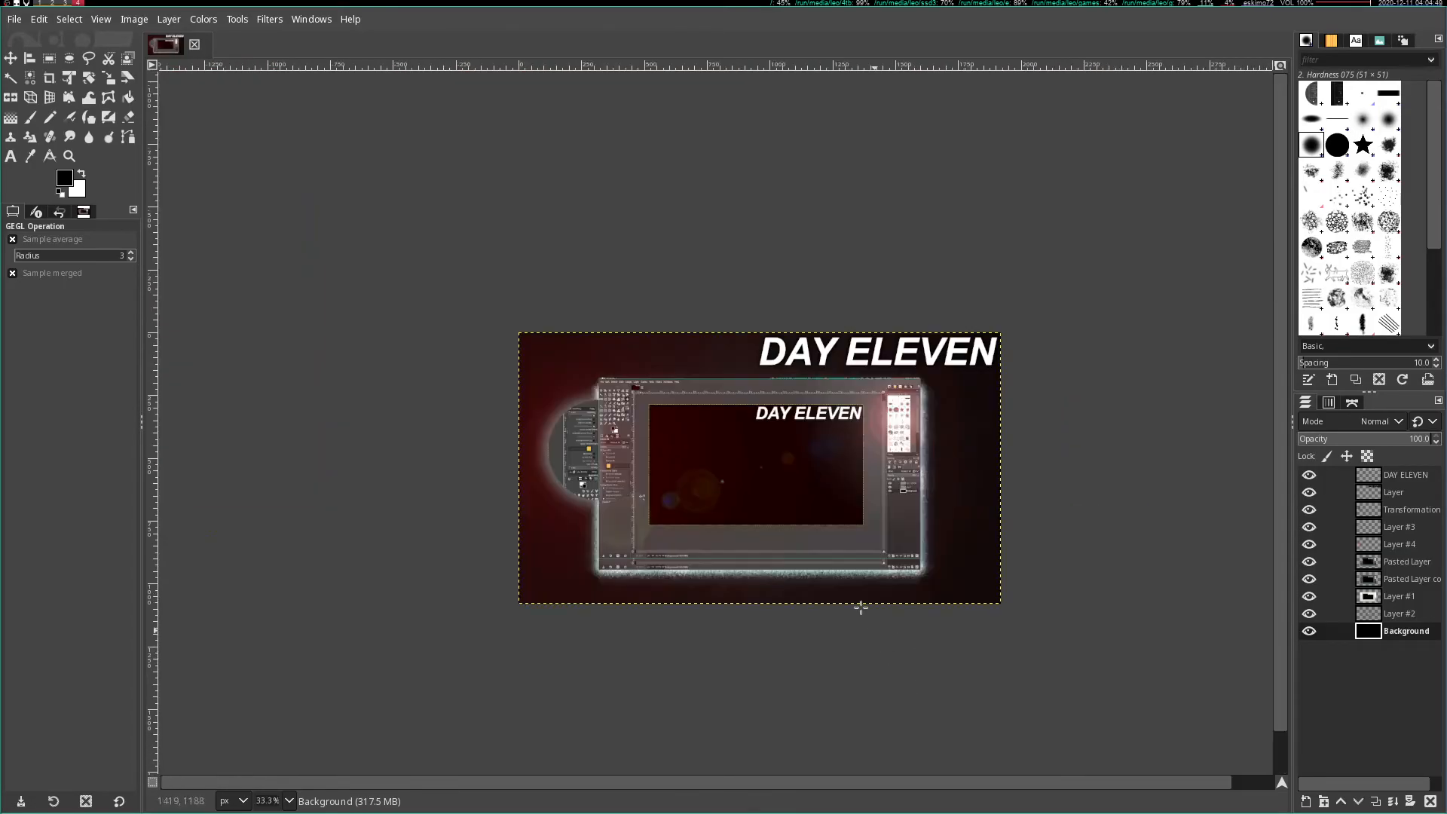
{"action": "scroll", "coordinate": [887, 561], "scroll_direction": "up", "scroll_amount": 1}
- Save the project as 473.xcf in the thumbnails folder on drive e
{"action": "left_click", "coordinate": [13, 25]}
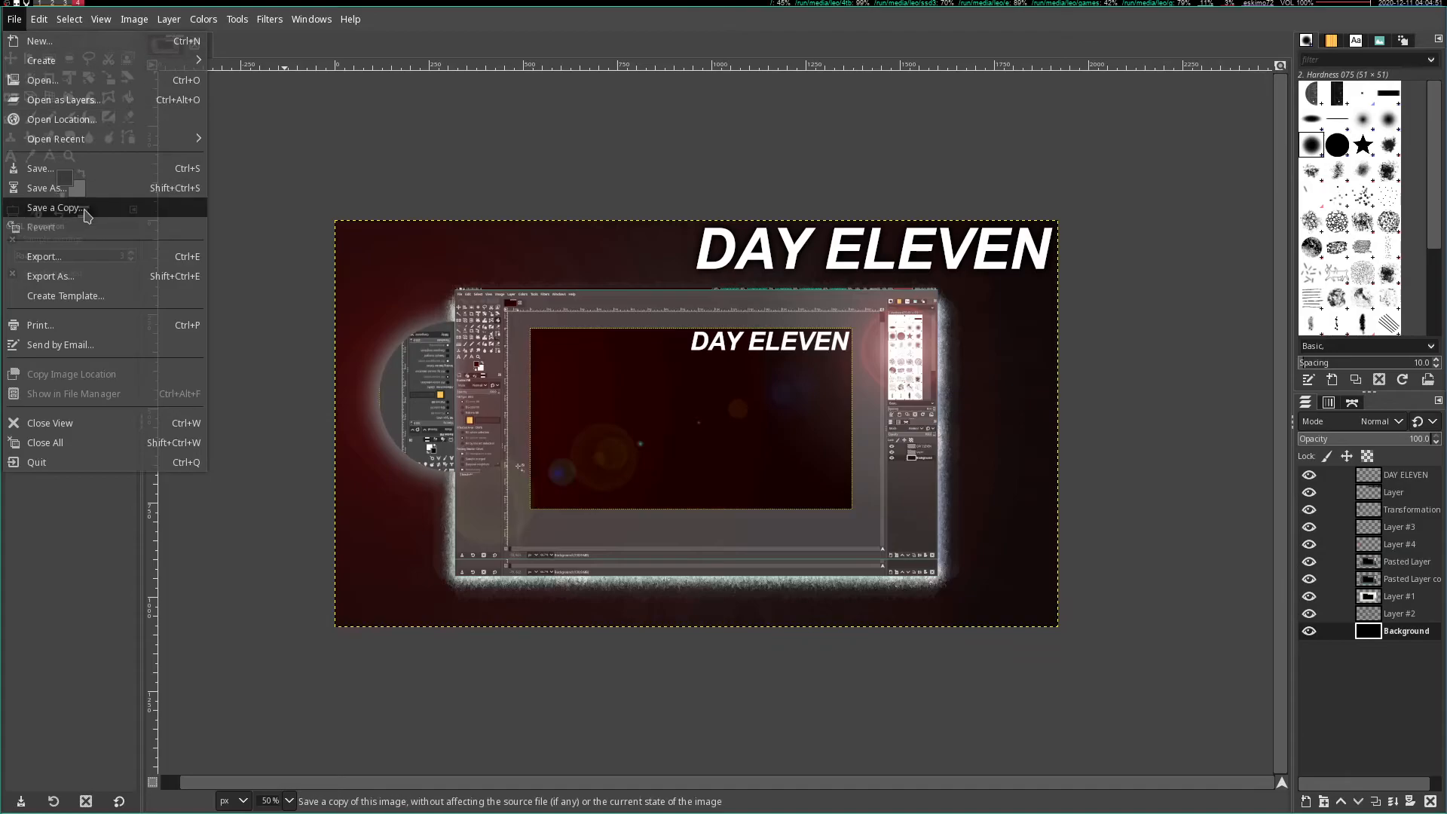
{"action": "left_click", "coordinate": [66, 188]}
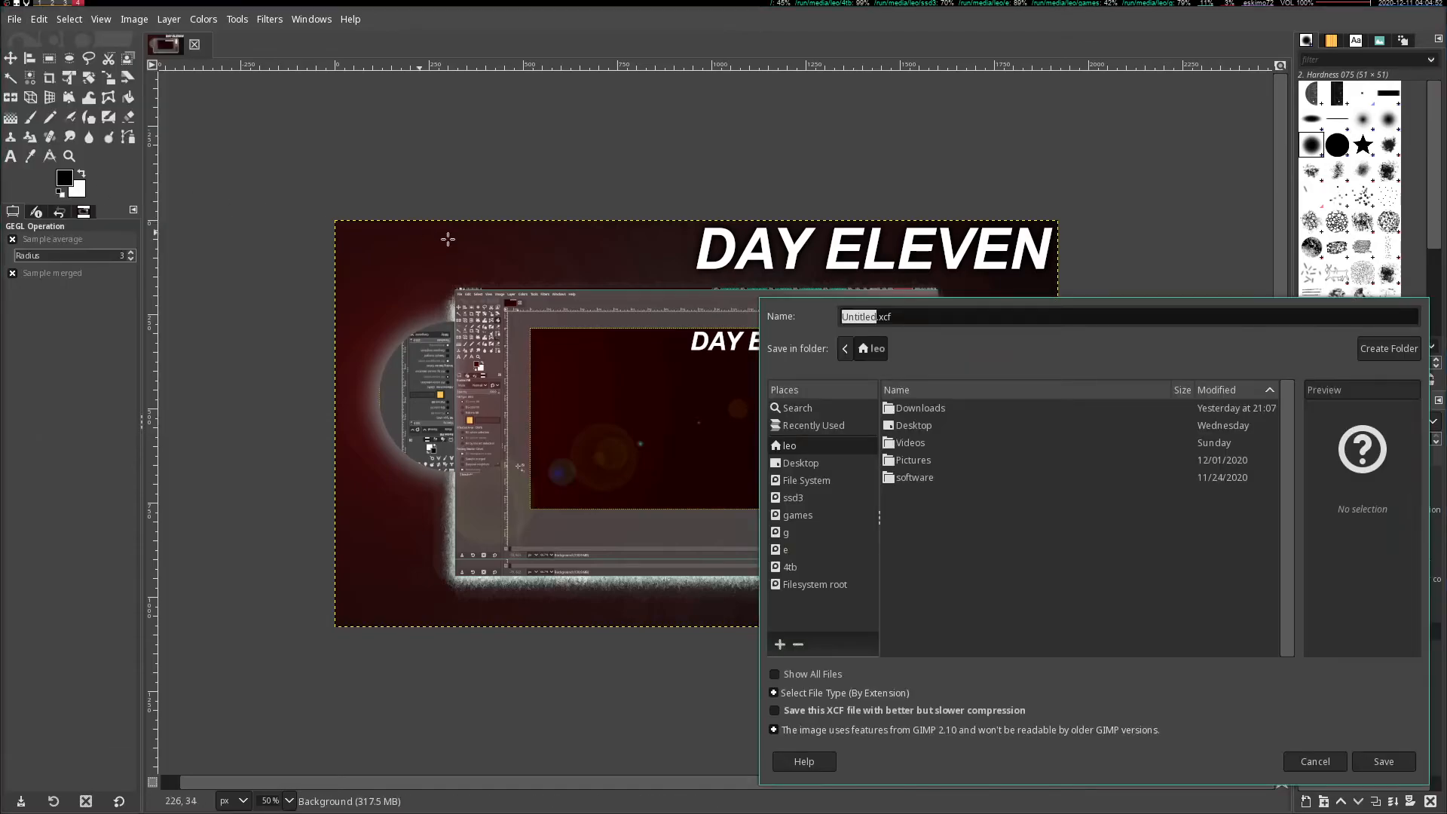
{"action": "left_click", "coordinate": [792, 554]}
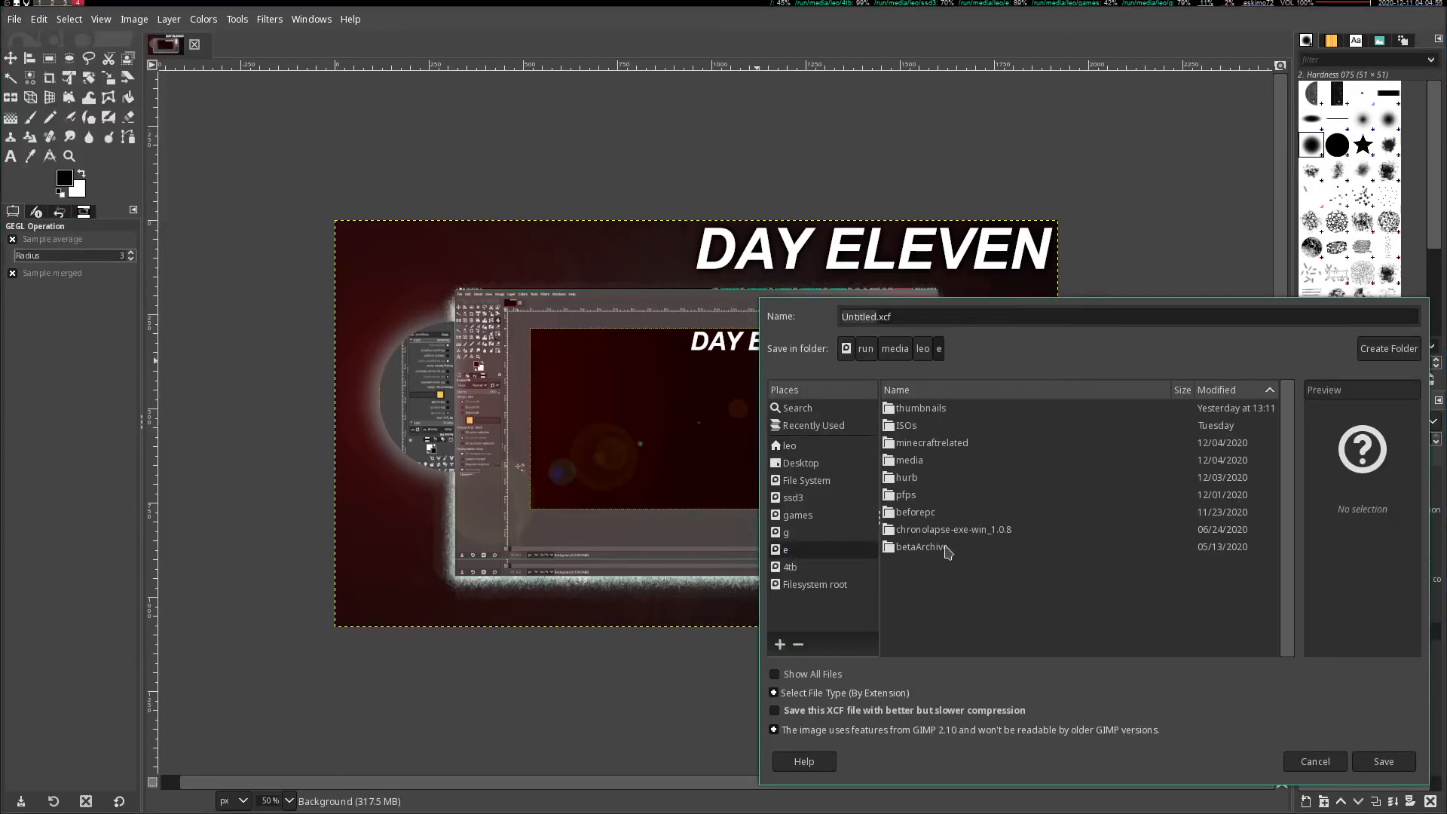
{"action": "double_click", "coordinate": [913, 414]}
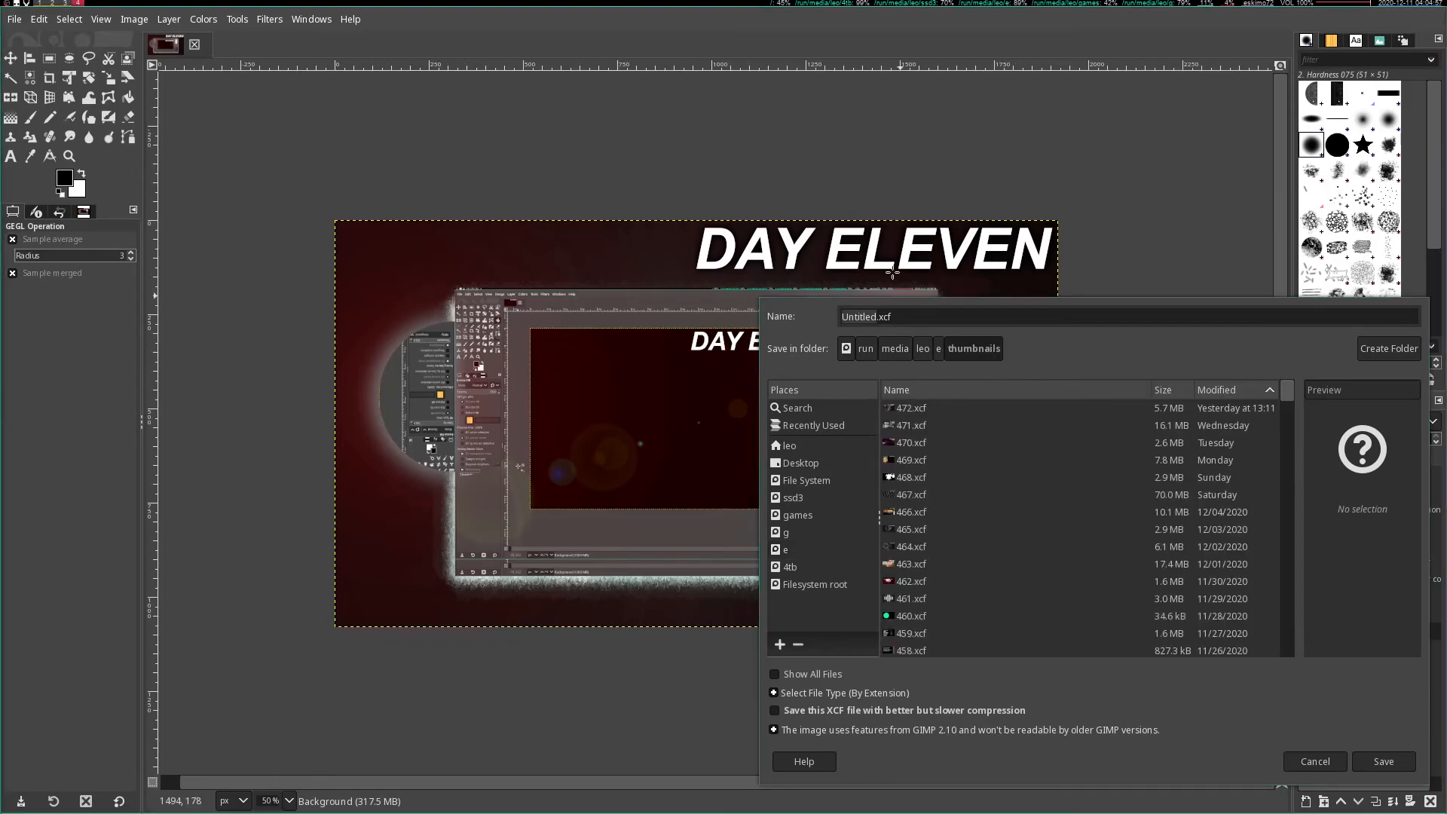
{"action": "double_click", "coordinate": [872, 319]}
{"action": "type", "text": "473"}
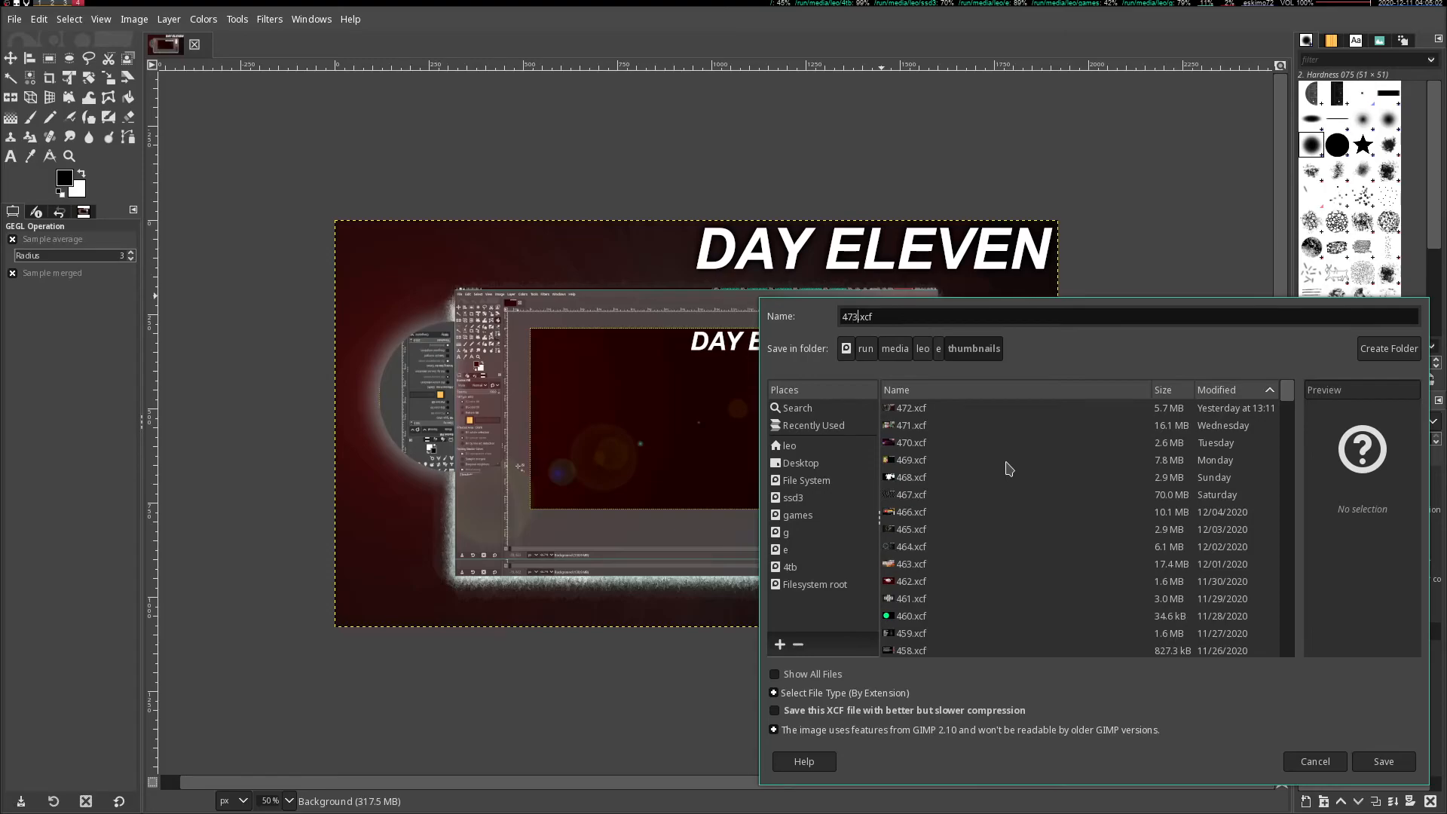
{"action": "key", "text": "Return"}
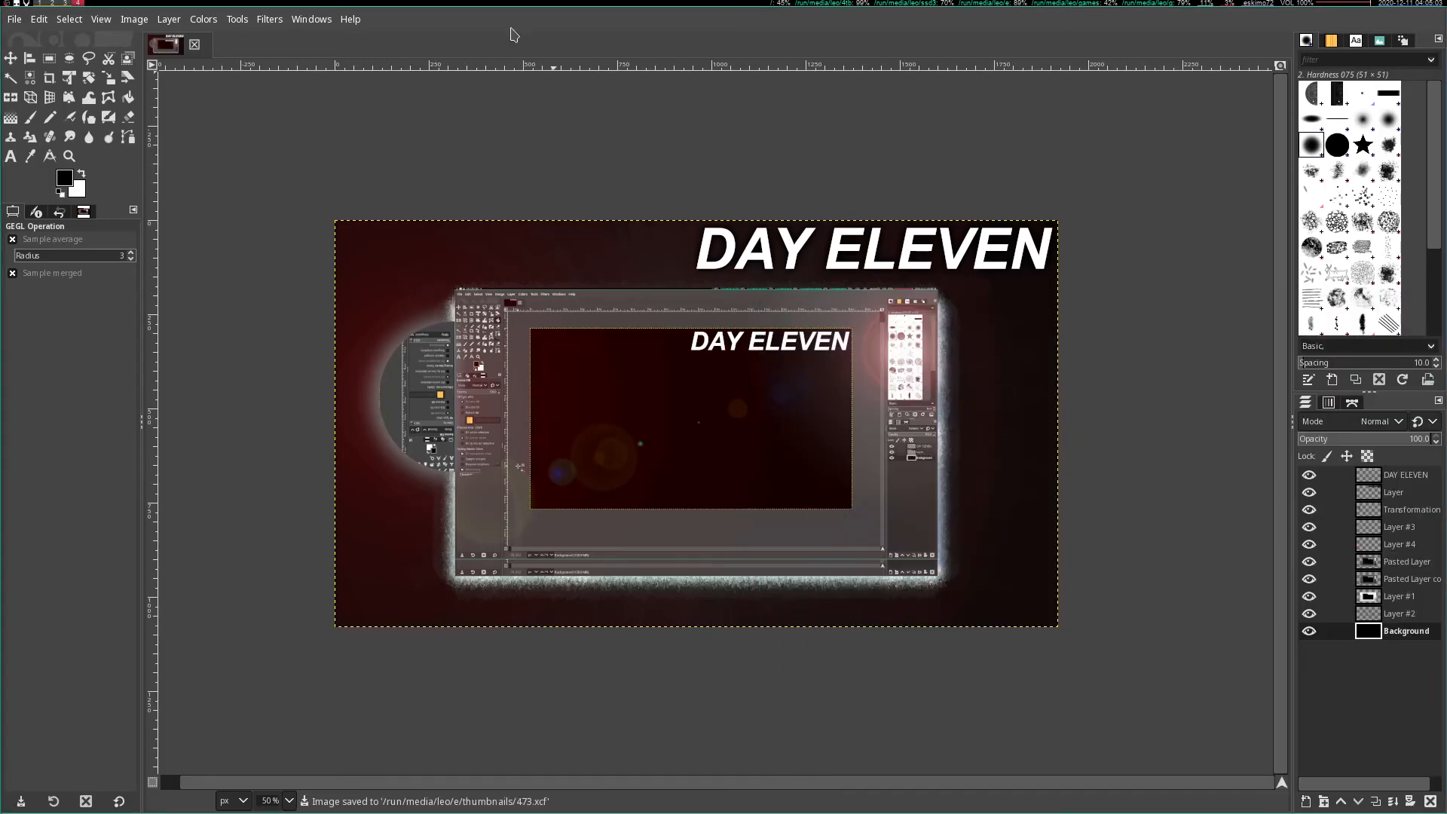
- Export the thumbnail as 473.jpg with the image comment starting "made by thou", and quit GIMP
{"action": "left_click", "coordinate": [14, 19]}
{"action": "left_click", "coordinate": [45, 274]}
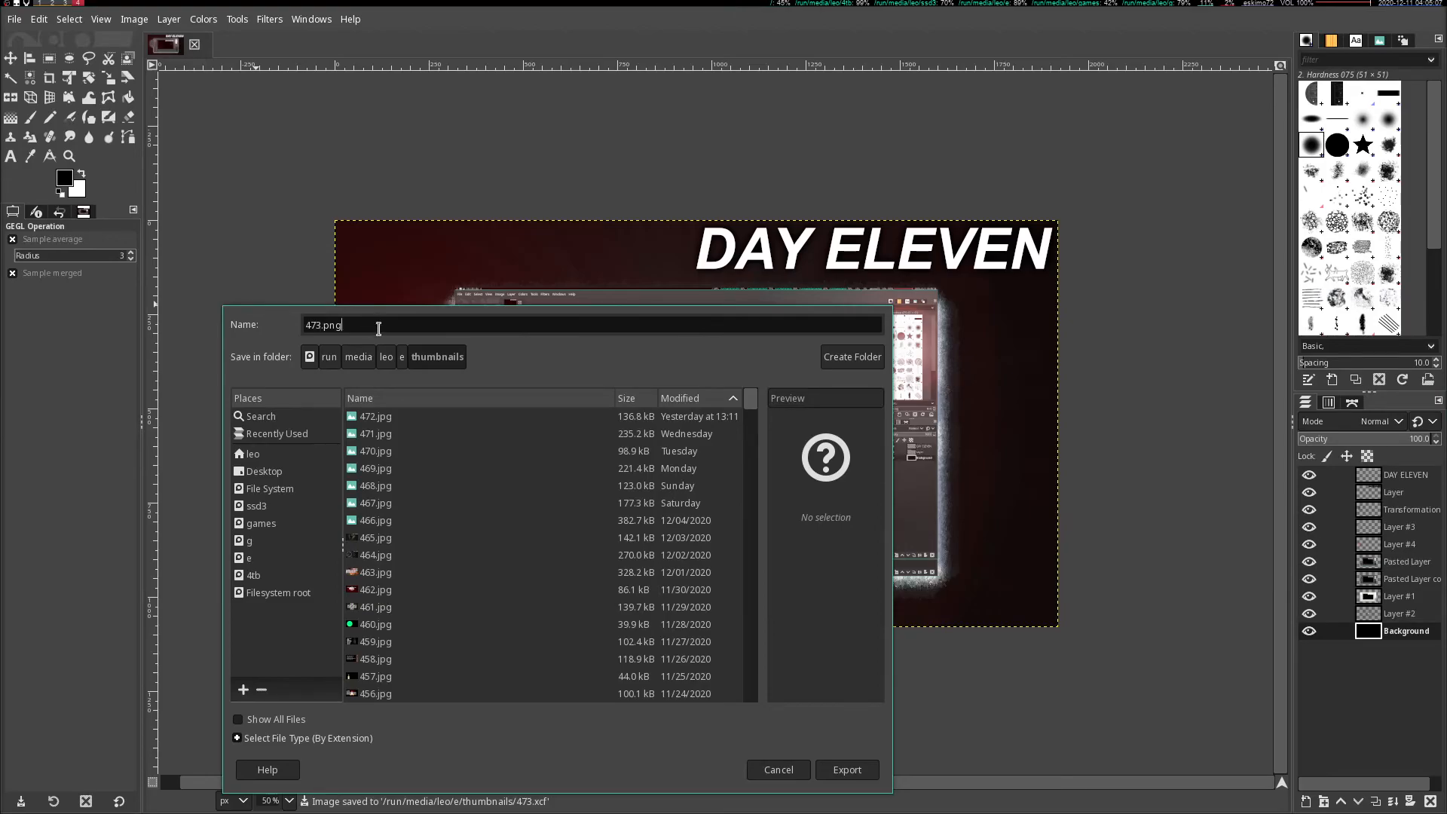
{"action": "type", "text": "jpg"}
{"action": "key", "text": "Return"}
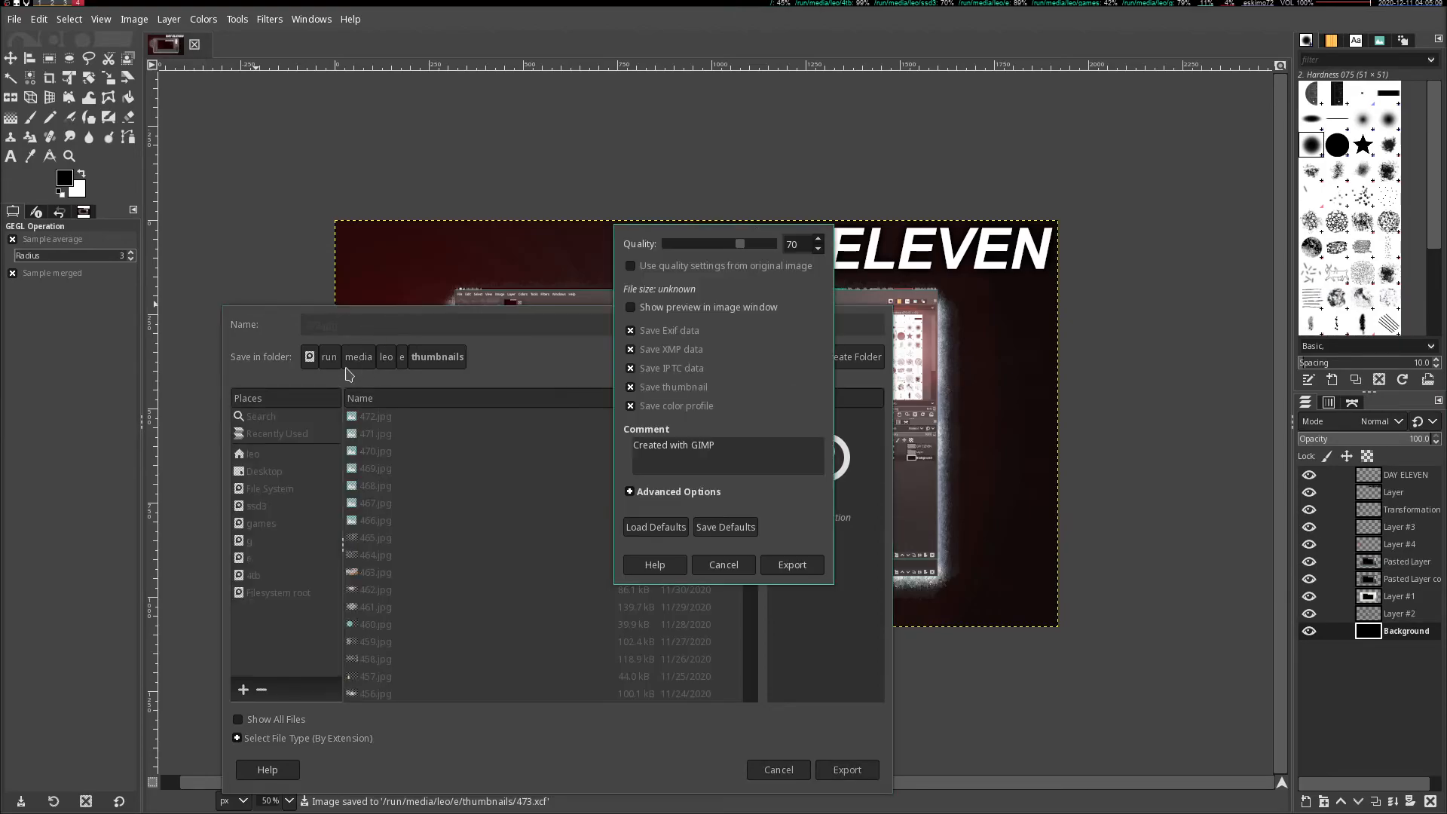
{"action": "key", "text": "ctrl+a"}
{"action": "type", "text": "made"}
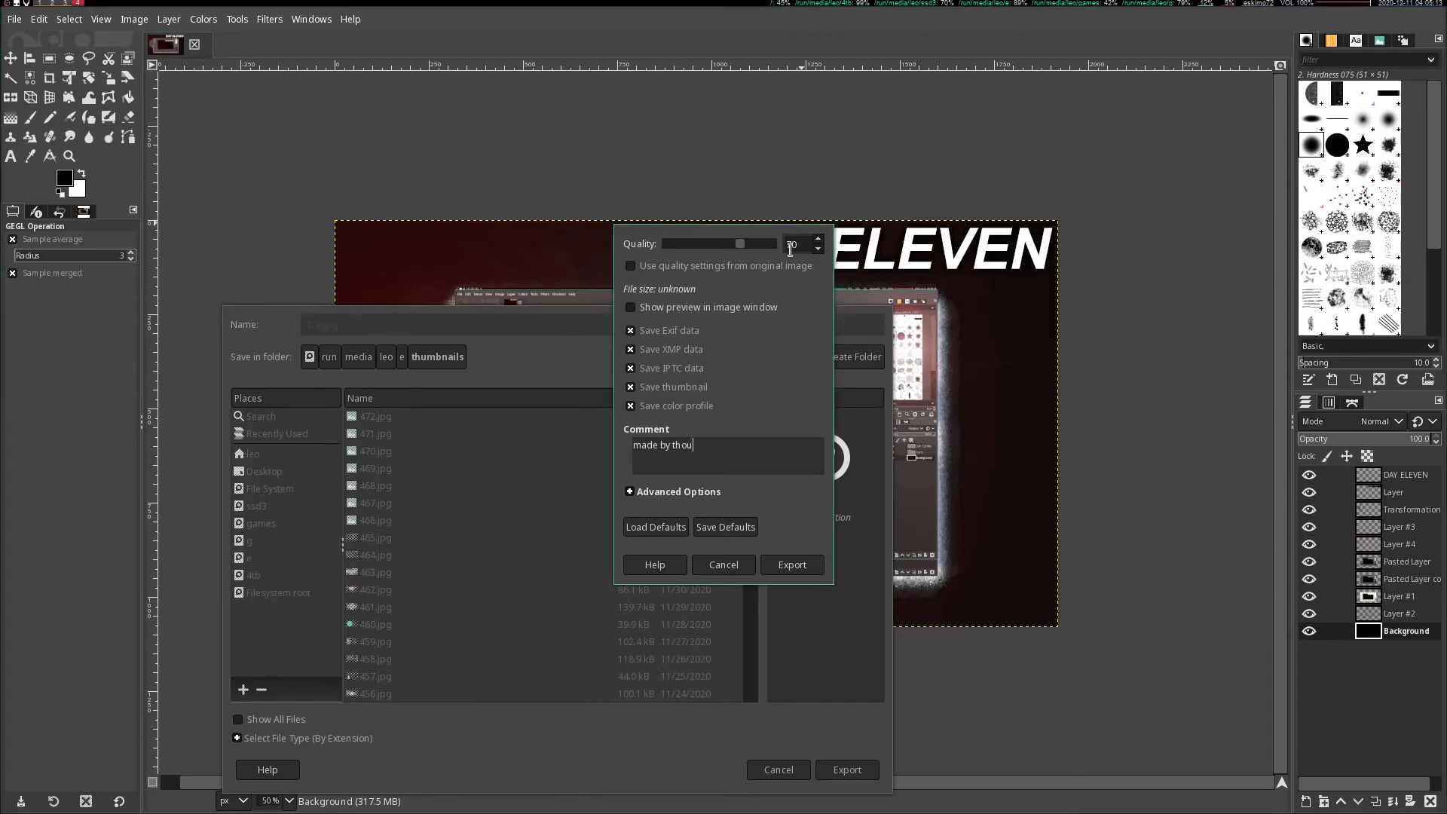
{"action": "left_click", "coordinate": [784, 556]}
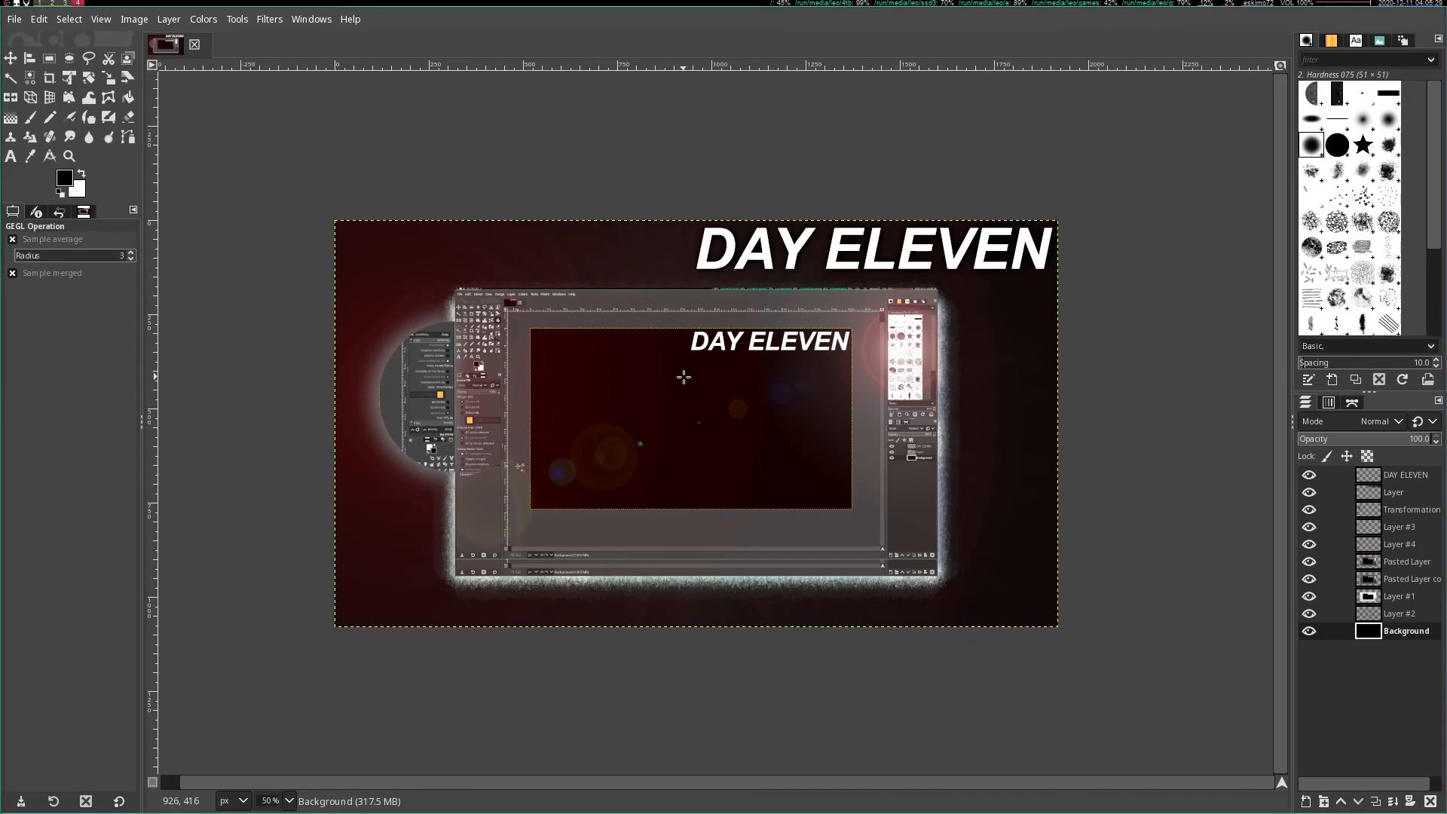
{"action": "key", "text": "ctrl+q"}
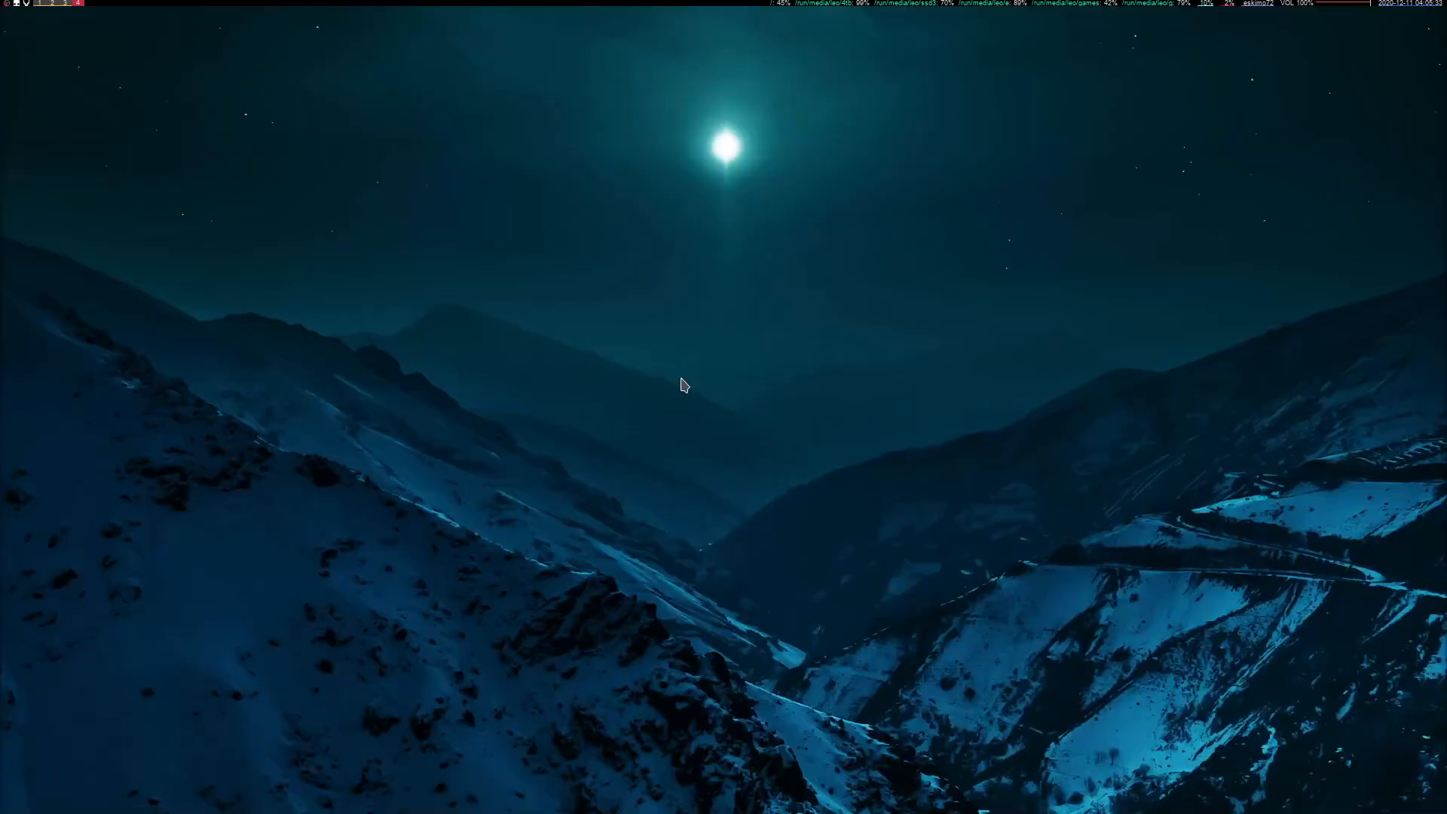
- Switch to a new terminal and run bonsai.sh twice
{"action": "key", "text": "super+Return"}
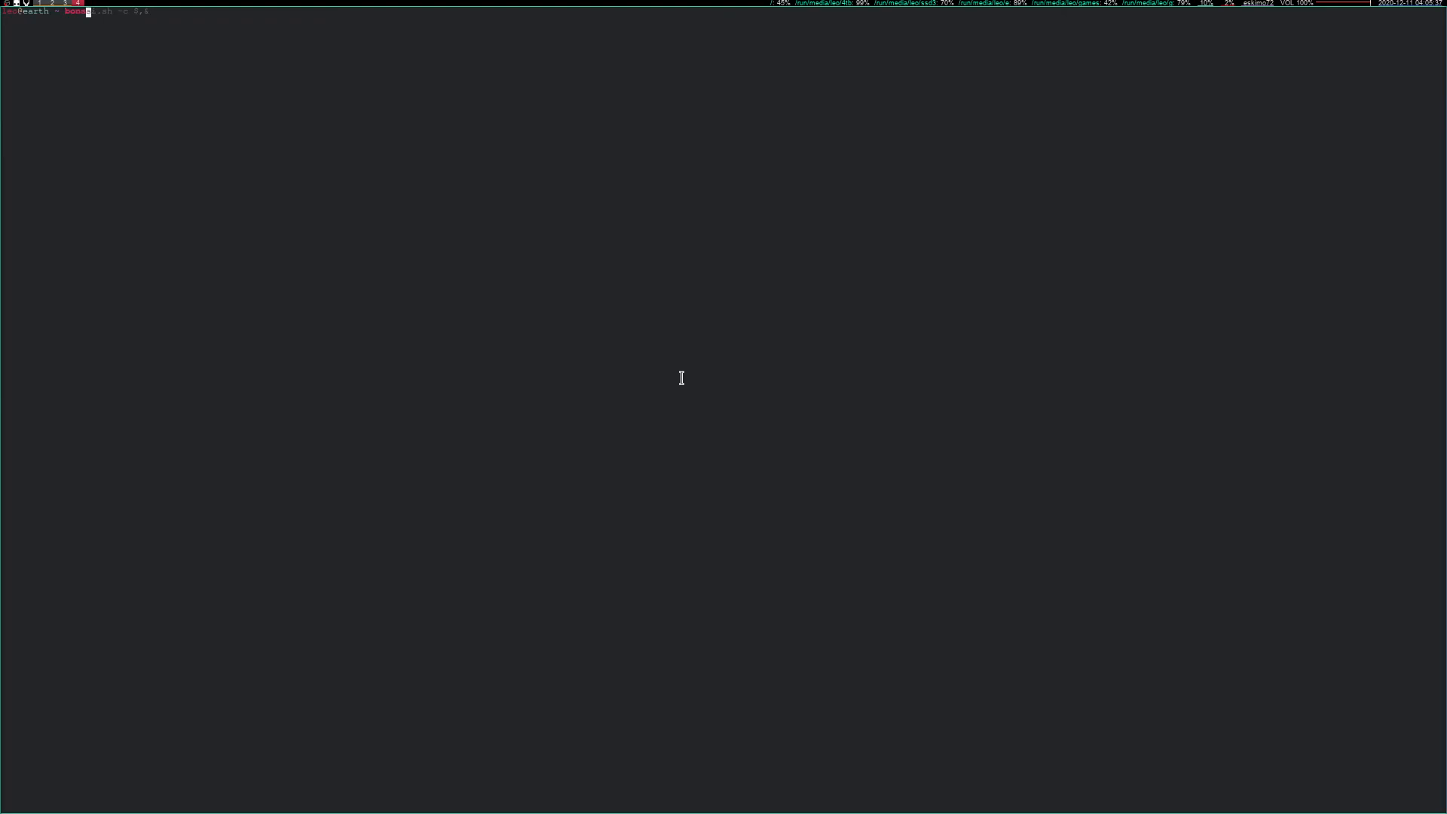
{"action": "key", "text": "Return"}
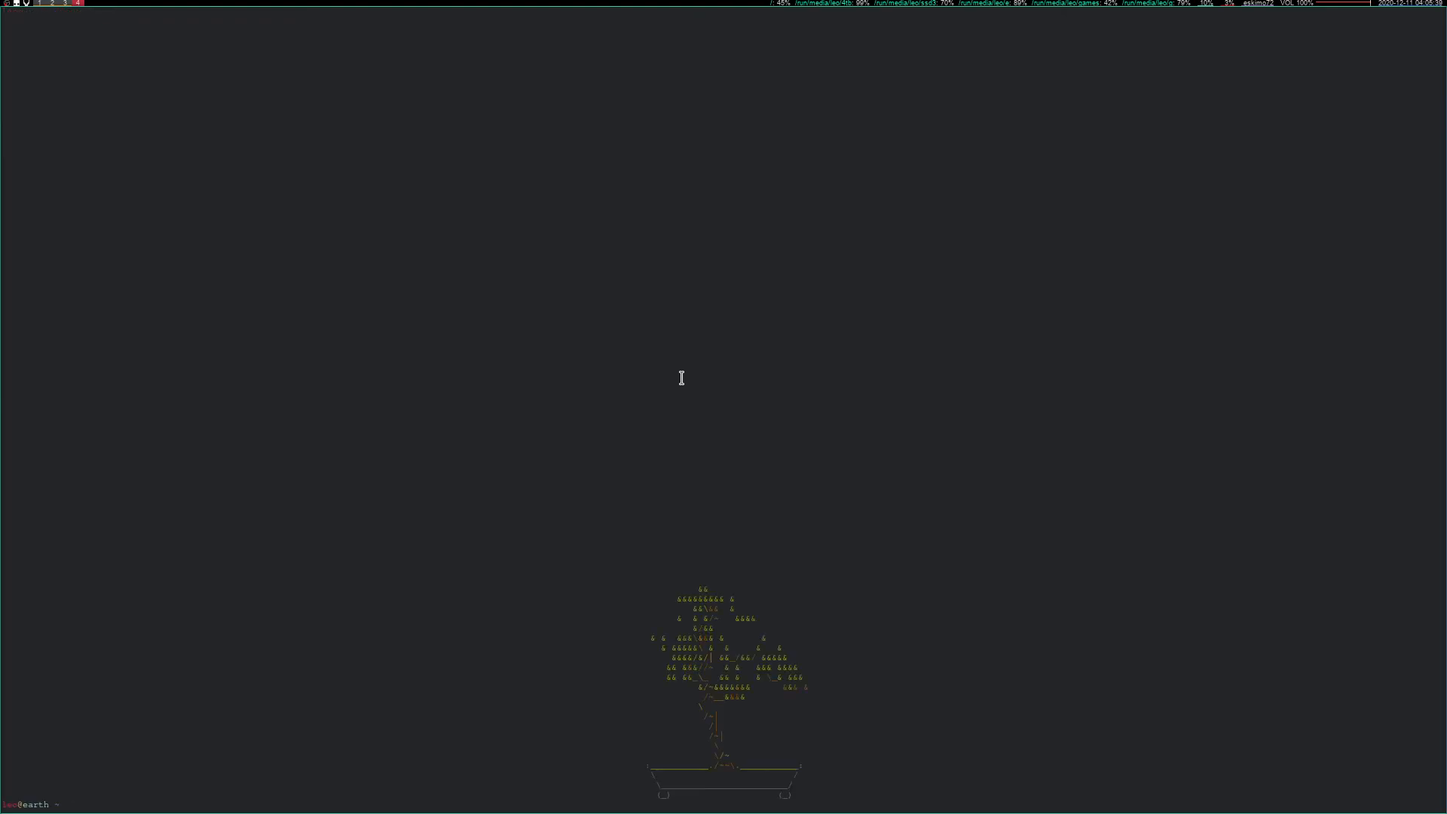
{"action": "key", "text": "Up"}
{"action": "key", "text": "Return"}
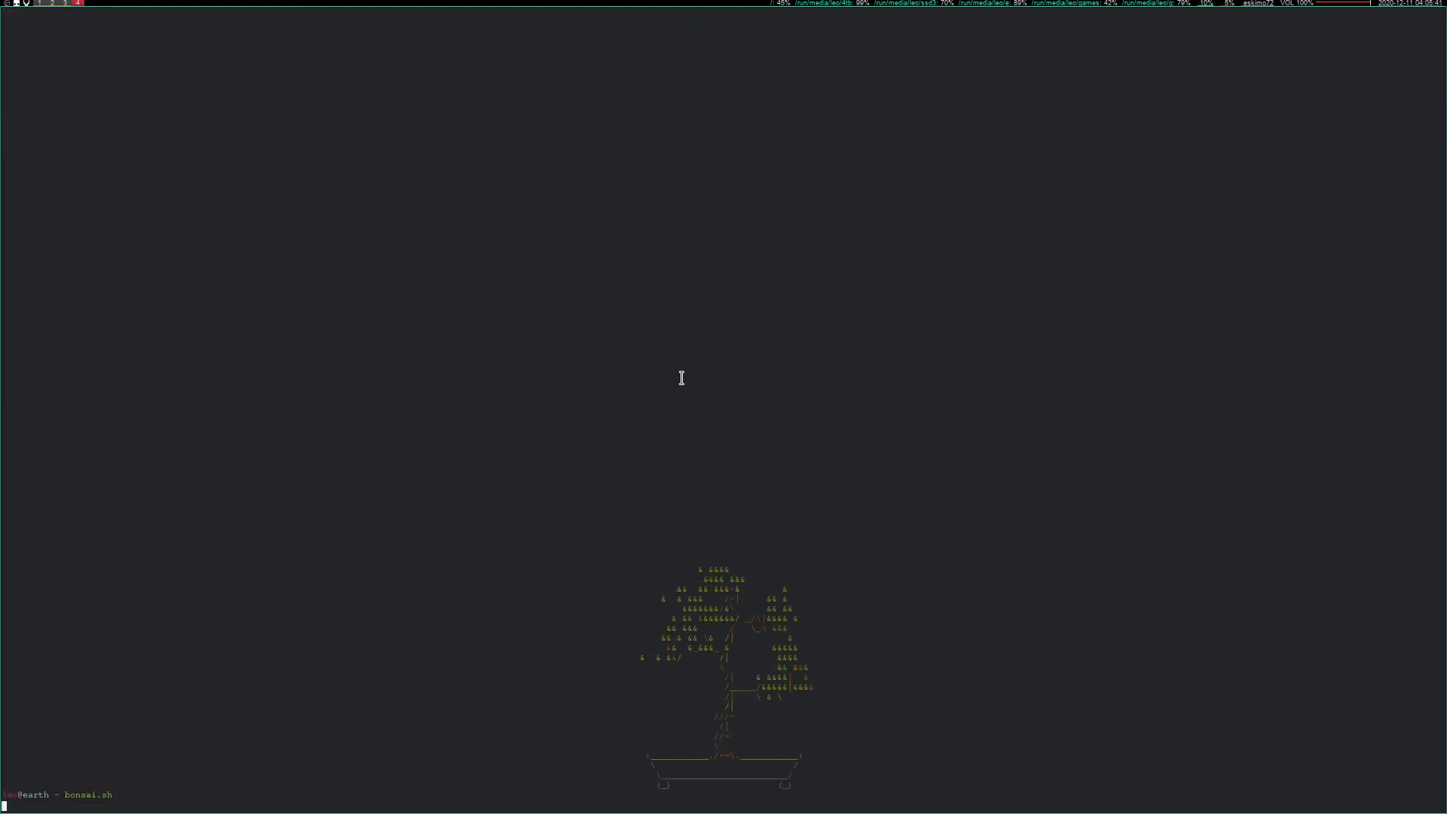